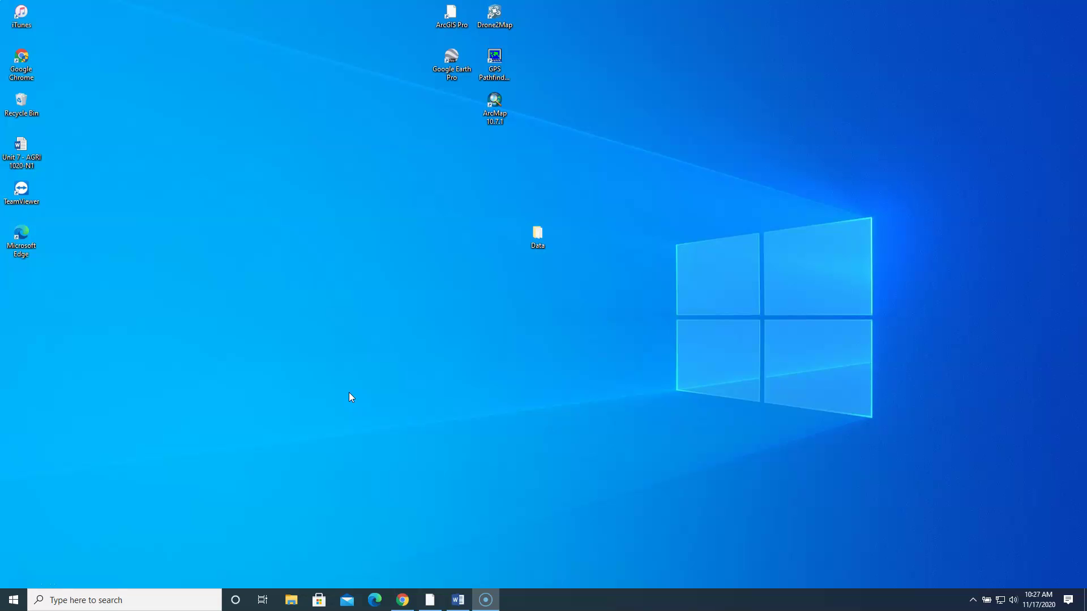
Restore the ArcGIS Pro window showing the MyProject15 map of North America
{"action": "left_click", "coordinate": [386, 376]}
{"action": "left_click", "coordinate": [430, 600]}
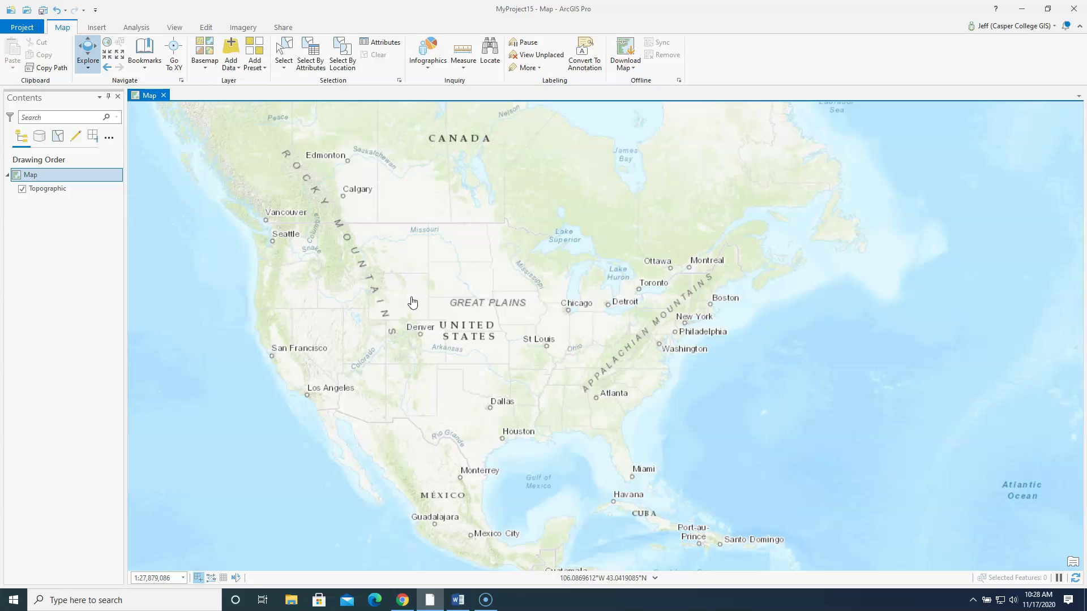
Switch between Chrome and ArcGIS Pro, ending on a new Chrome tab
{"action": "left_click", "coordinate": [402, 600]}
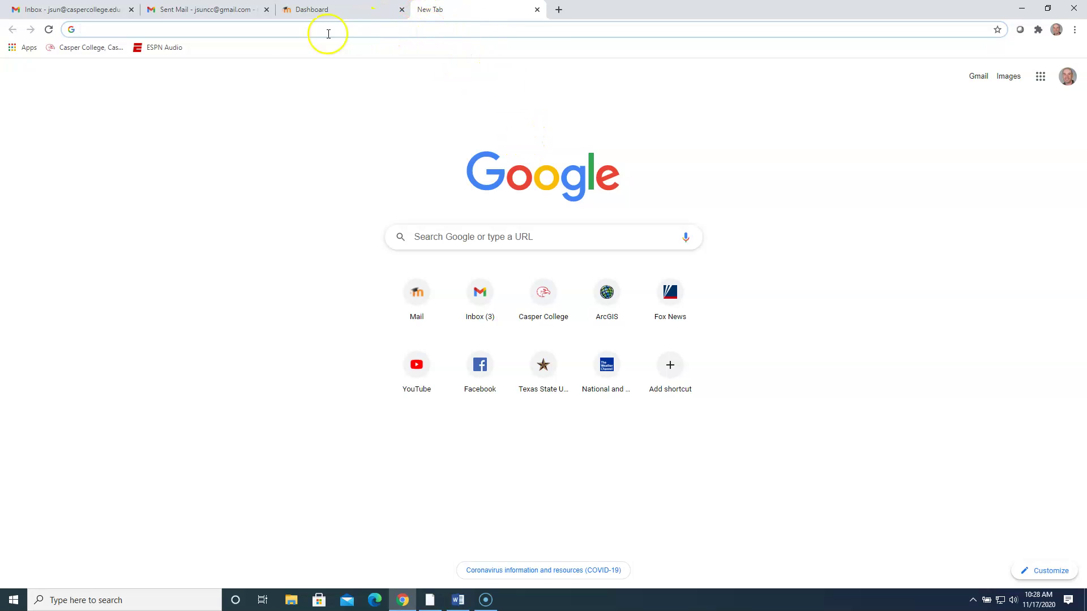
{"action": "left_click", "coordinate": [1022, 8]}
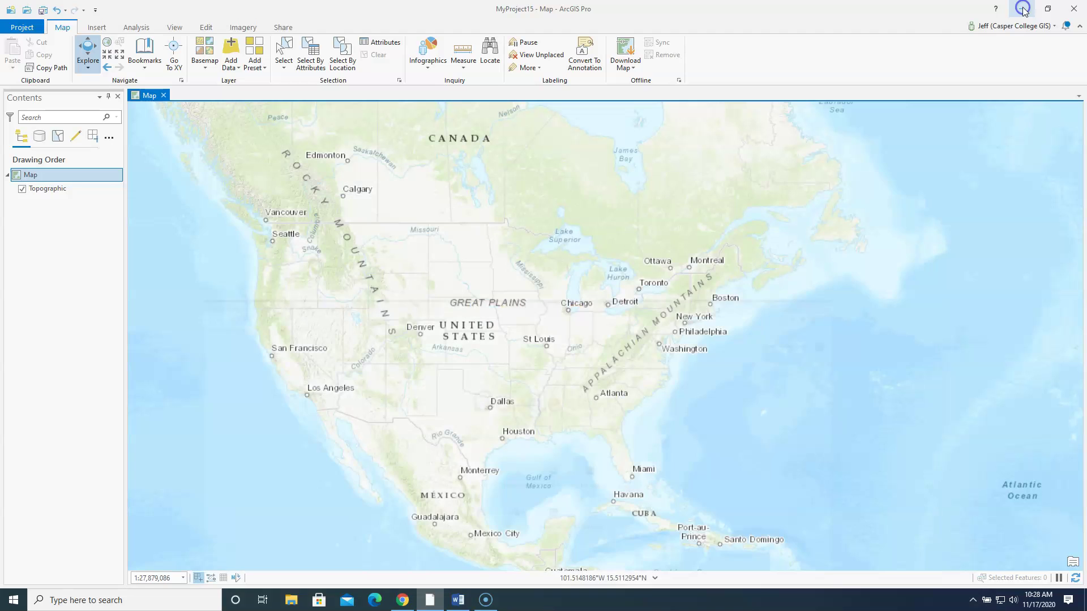
{"action": "left_click", "coordinate": [1024, 10]}
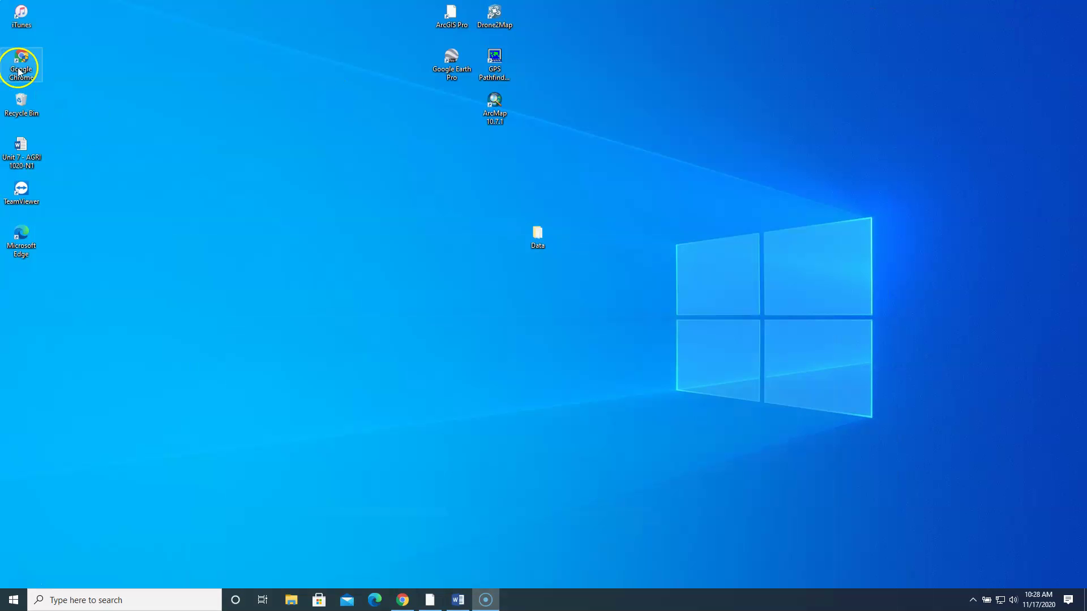
{"action": "left_click", "coordinate": [403, 604]}
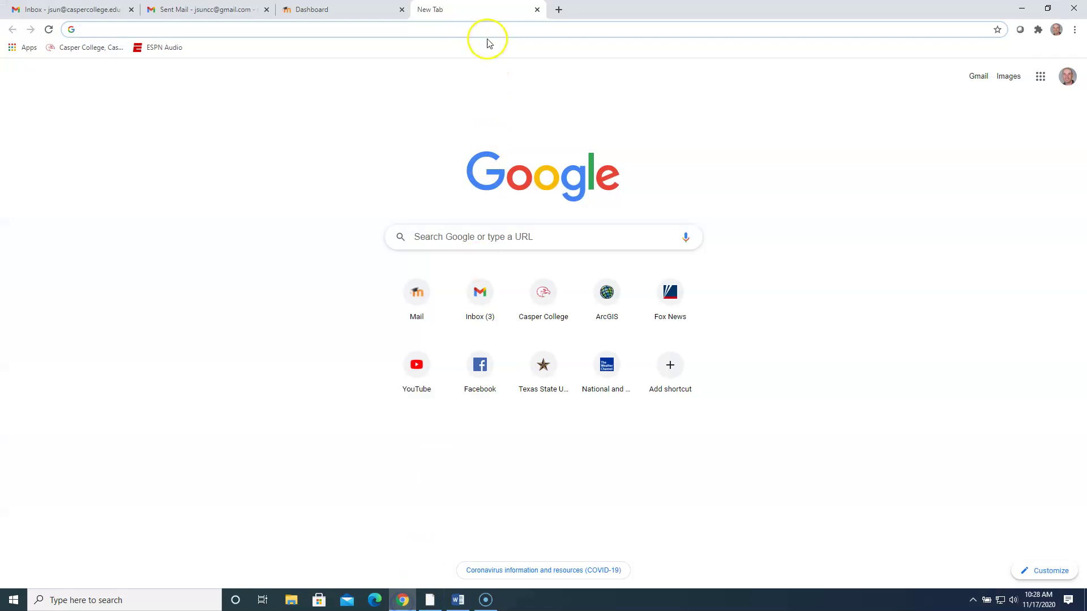
Search the web for 'WYGISC imagery server'
{"action": "left_click", "coordinate": [456, 30]}
{"action": "type", "text": "WYGI:S"}
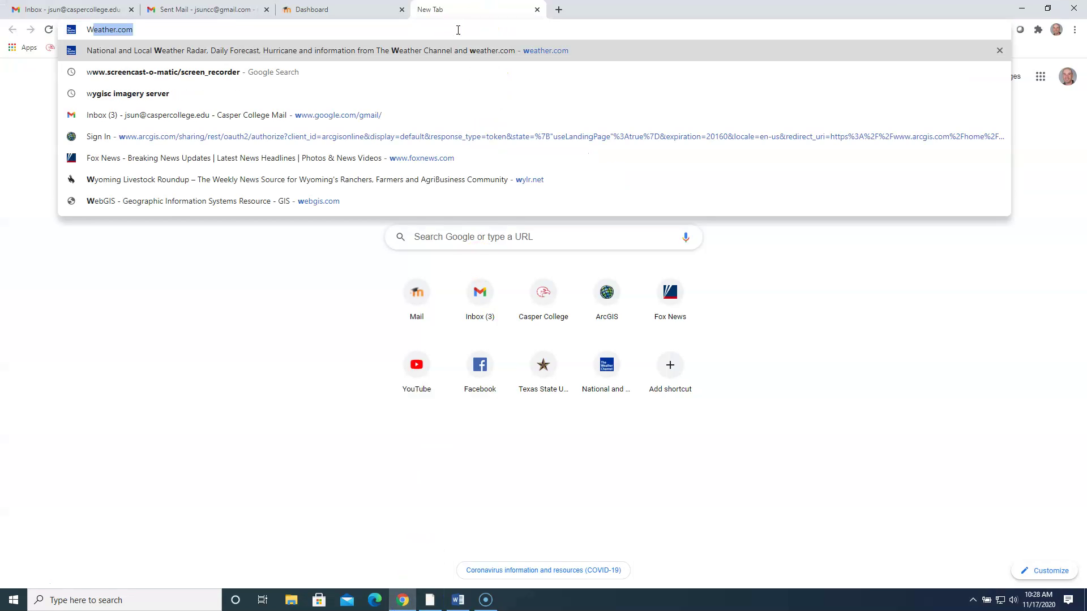
{"action": "key", "text": "BackSpace"}
{"action": "key", "text": "BackSpace"}
{"action": "type", "text": "S"}
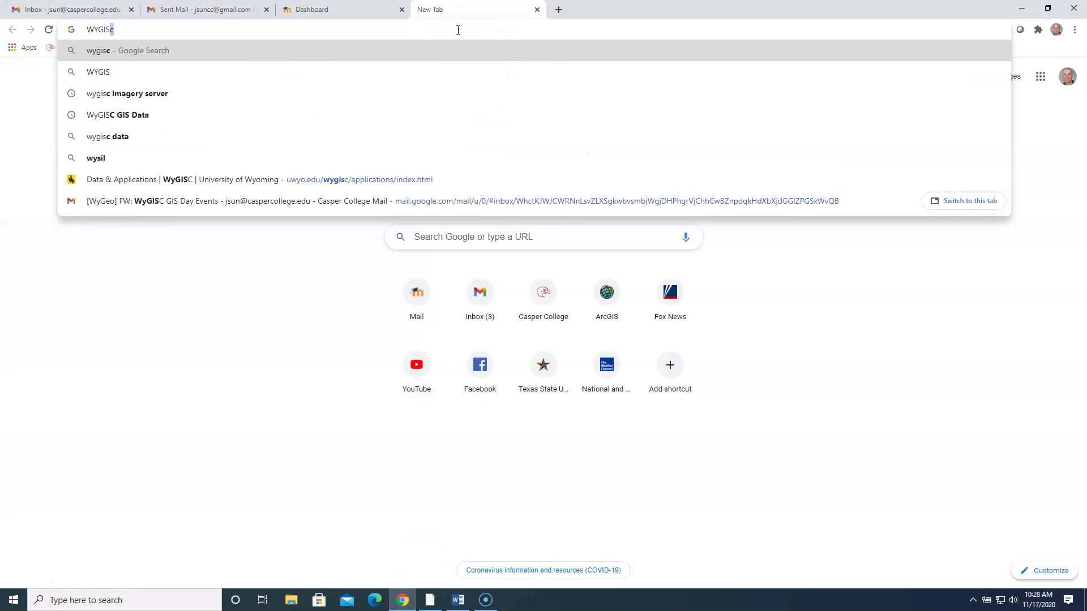
{"action": "type", "text": "C image"}
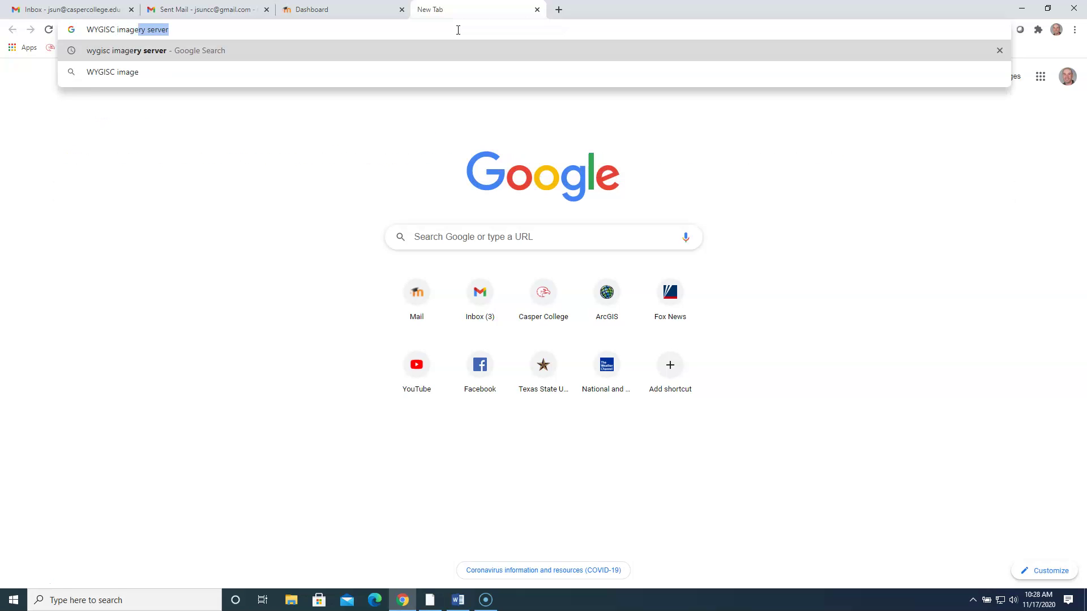
{"action": "type", "text": "ry server"}
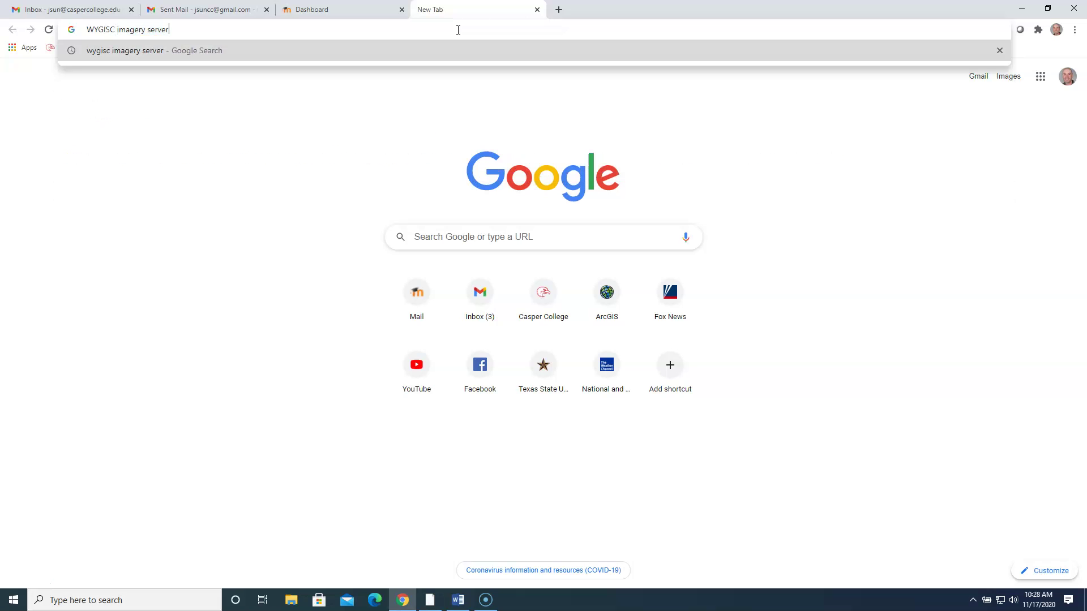
{"action": "key", "text": "Return"}
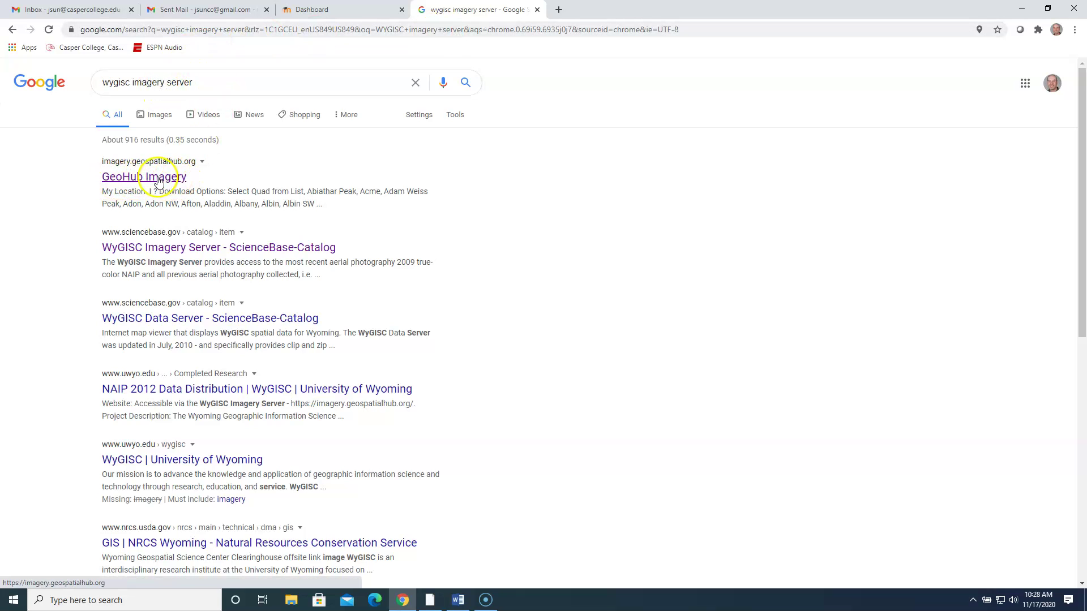
Open the GeoHub Imagery result, close its welcome message, and zoom the Wyoming map around Casper
{"action": "left_click", "coordinate": [133, 179]}
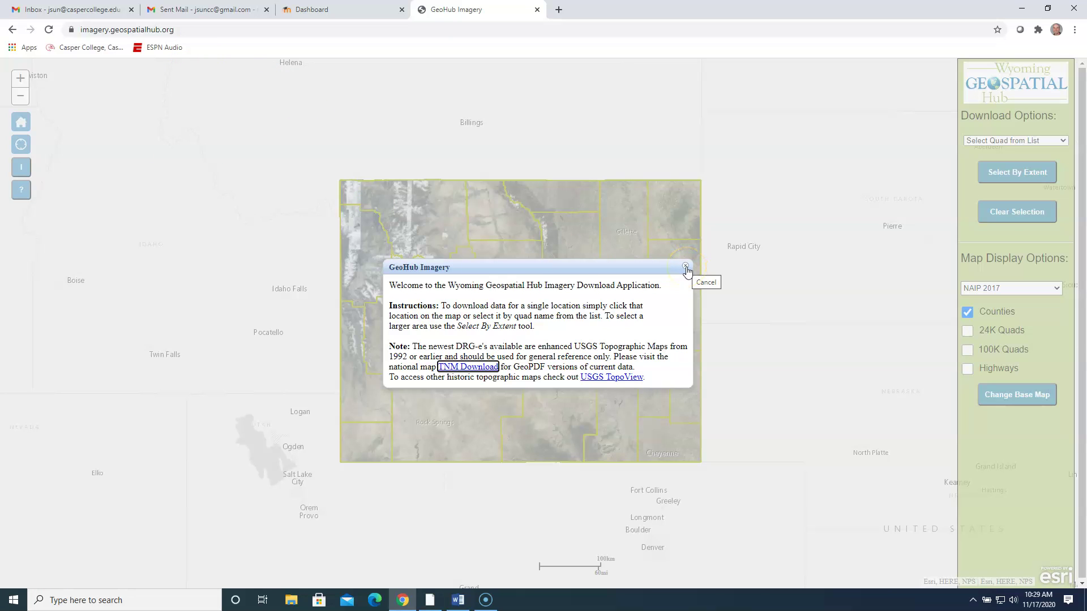
{"action": "left_click", "coordinate": [686, 267]}
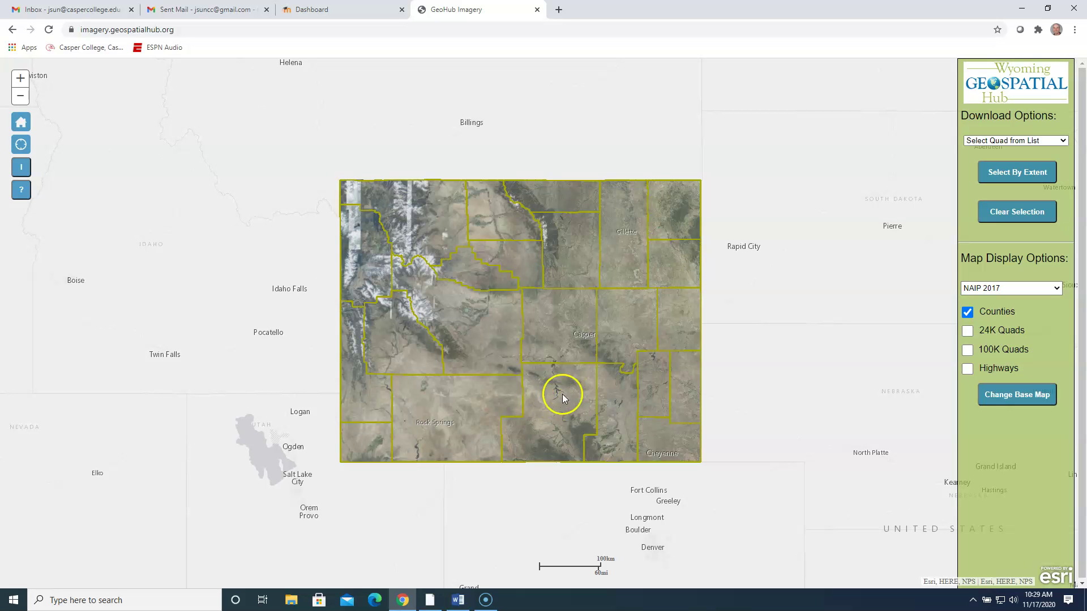
{"action": "double_click", "coordinate": [578, 341]}
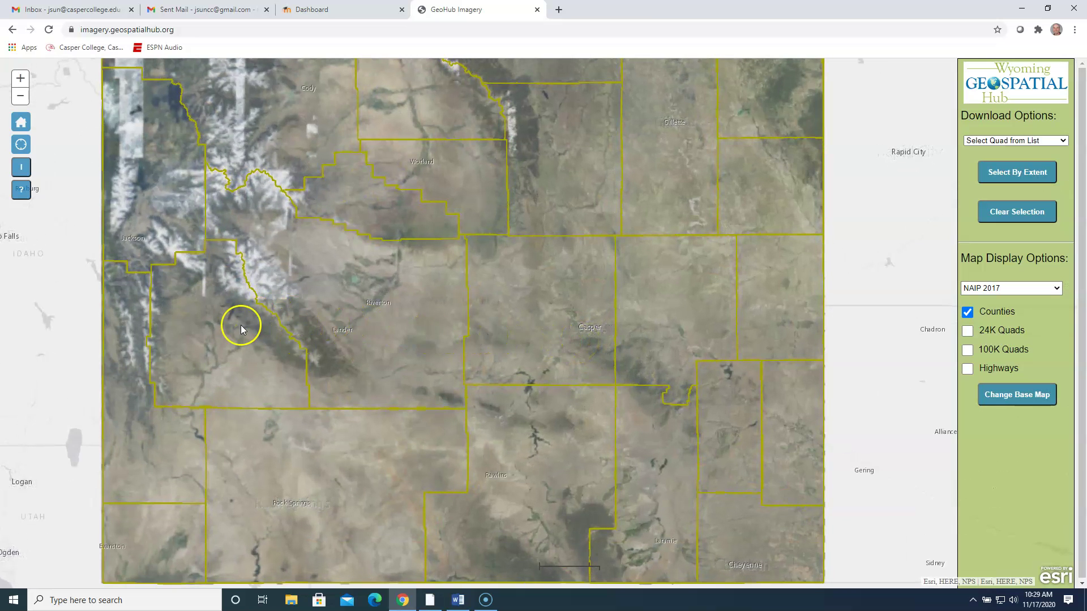
{"action": "left_click_drag", "start_coordinate": [223, 361], "coordinate": [259, 385]}
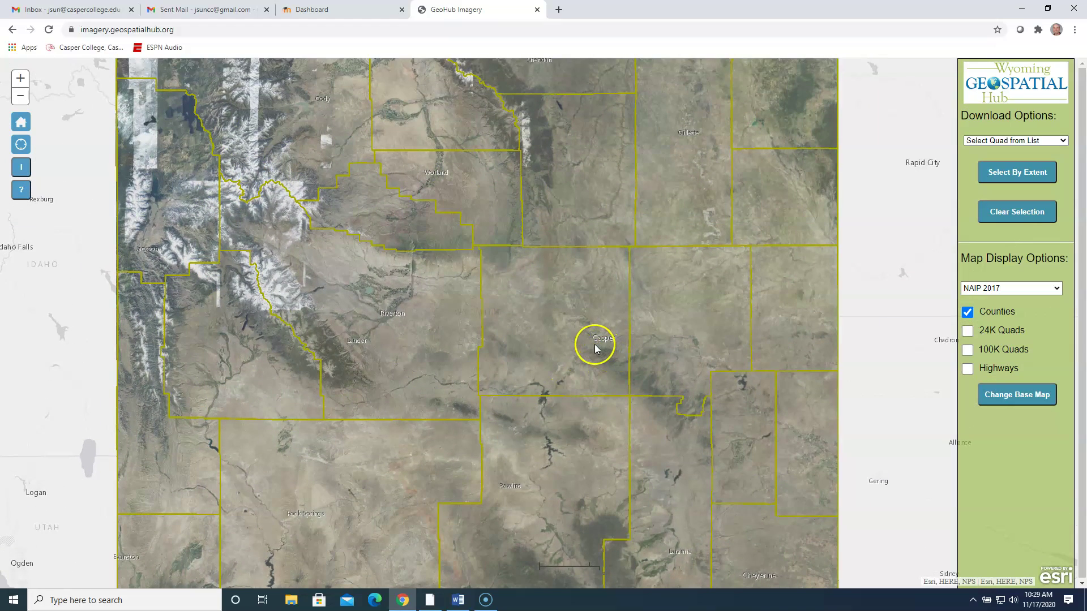
{"action": "scroll", "coordinate": [594, 346], "scroll_direction": "up", "scroll_amount": 2}
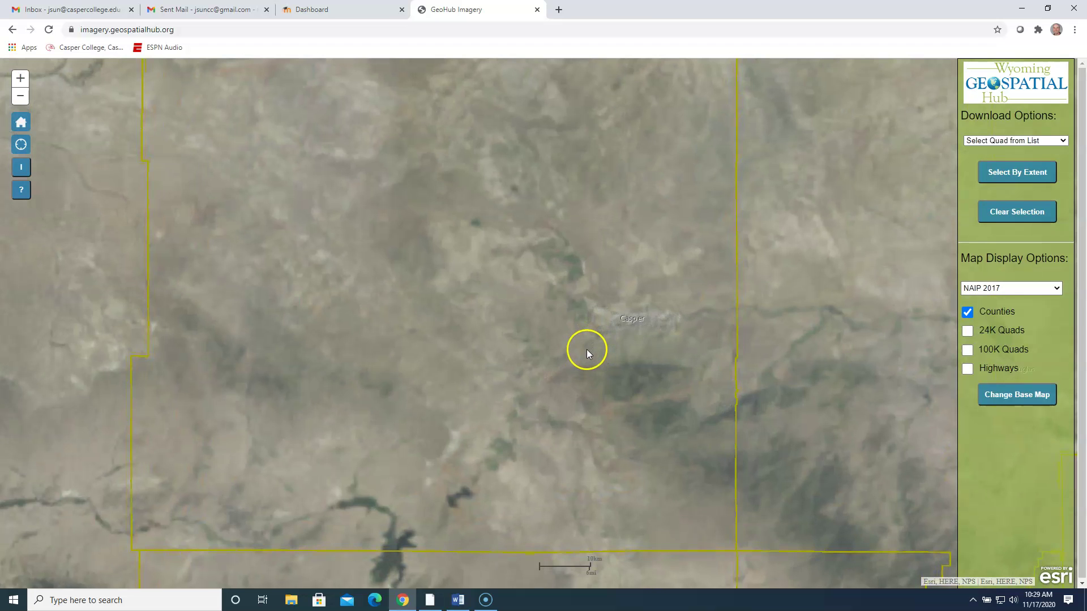
{"action": "left_click_drag", "start_coordinate": [524, 335], "coordinate": [626, 356]}
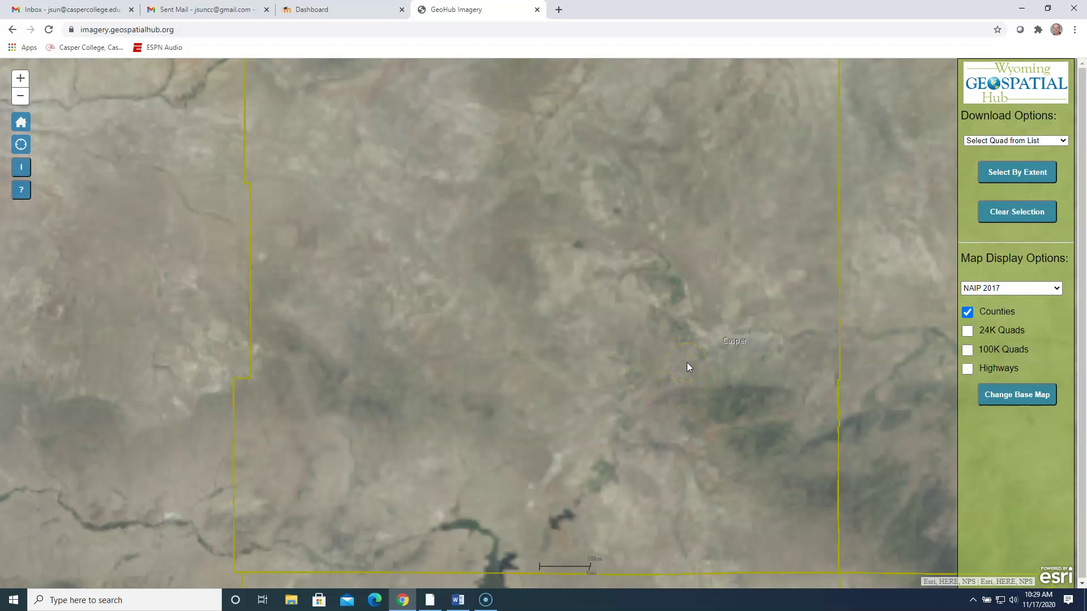
{"action": "scroll", "coordinate": [687, 362], "scroll_direction": "down", "scroll_amount": 3}
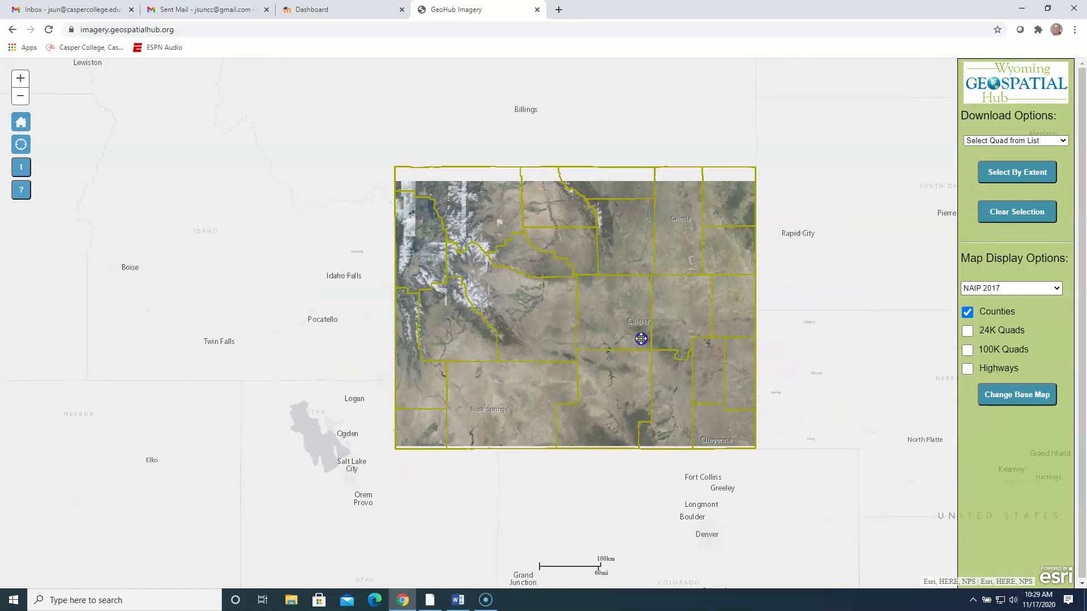
{"action": "scroll", "coordinate": [566, 325], "scroll_direction": "up", "scroll_amount": 1}
{"action": "scroll", "coordinate": [524, 303], "scroll_direction": "up", "scroll_amount": 1}
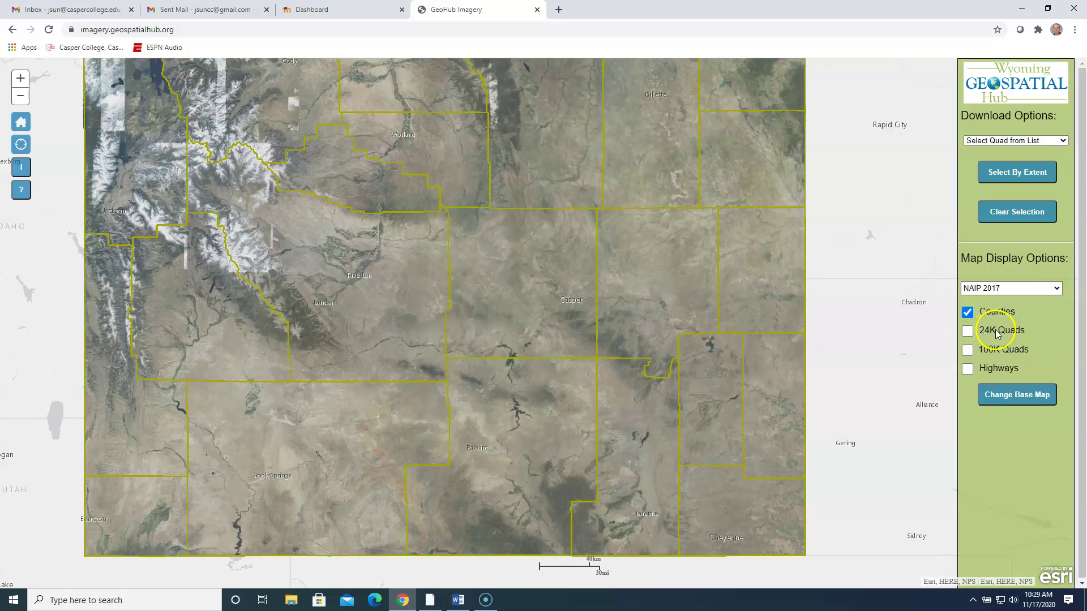
Turn on the 24K Quads grid and zoom west to the Stinking Water Creek quad 42107-G2
{"action": "left_click", "coordinate": [967, 331]}
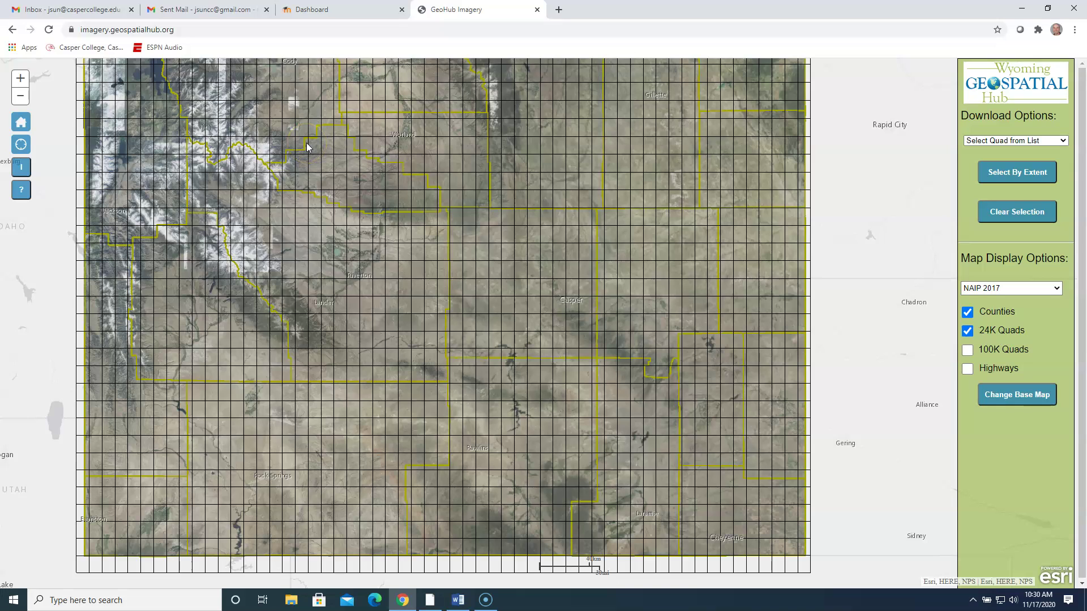
{"action": "left_click", "coordinate": [351, 203]}
{"action": "scroll", "coordinate": [549, 307], "scroll_direction": "up", "scroll_amount": 1}
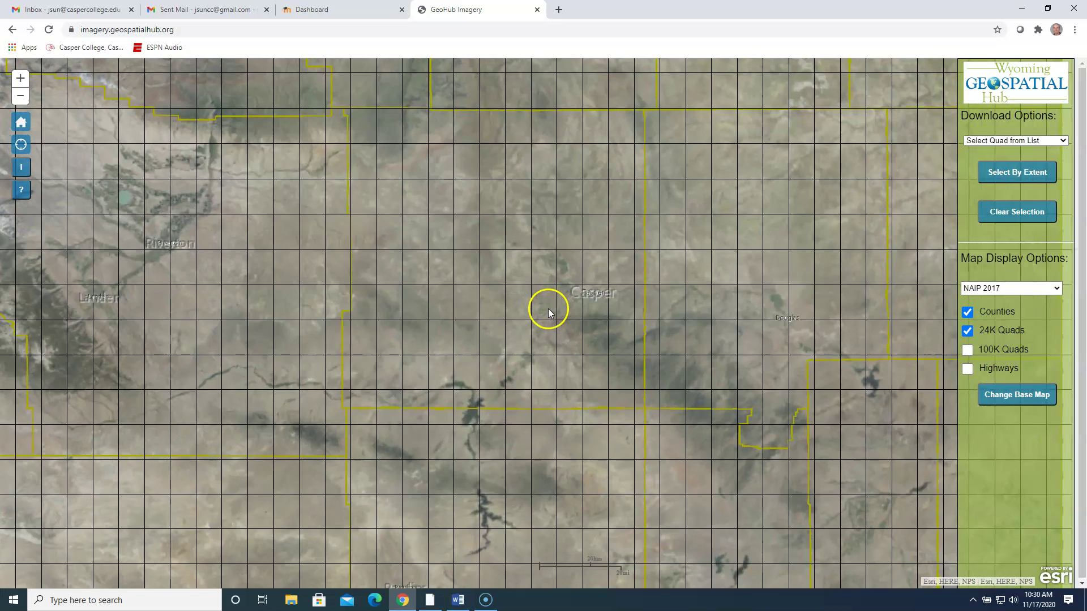
{"action": "double_click", "coordinate": [532, 313]}
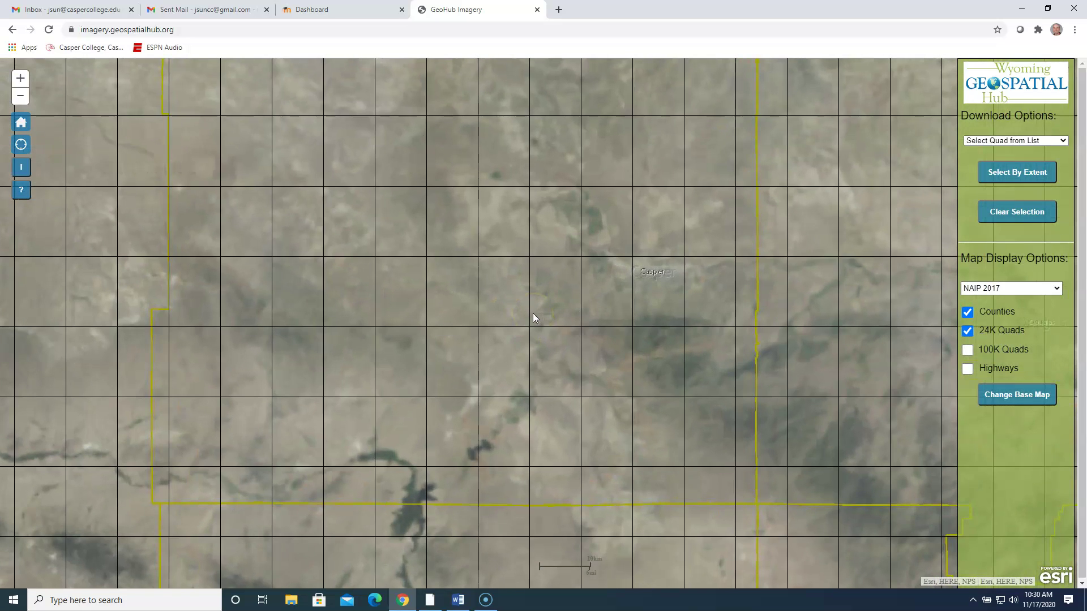
{"action": "scroll", "coordinate": [532, 315], "scroll_direction": "up", "scroll_amount": 1}
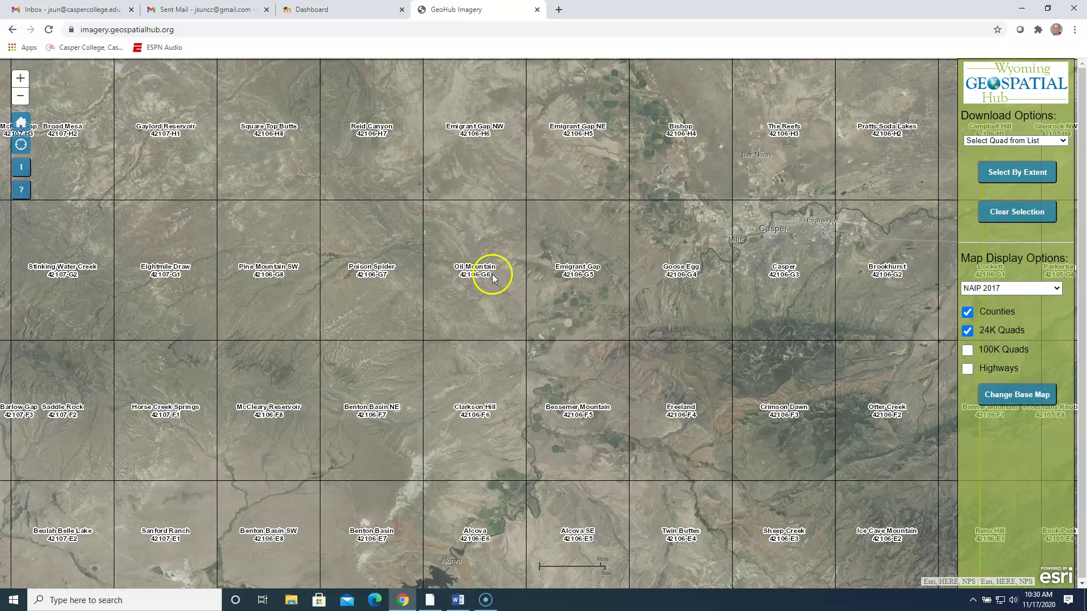
{"action": "left_click_drag", "start_coordinate": [180, 303], "coordinate": [665, 333]}
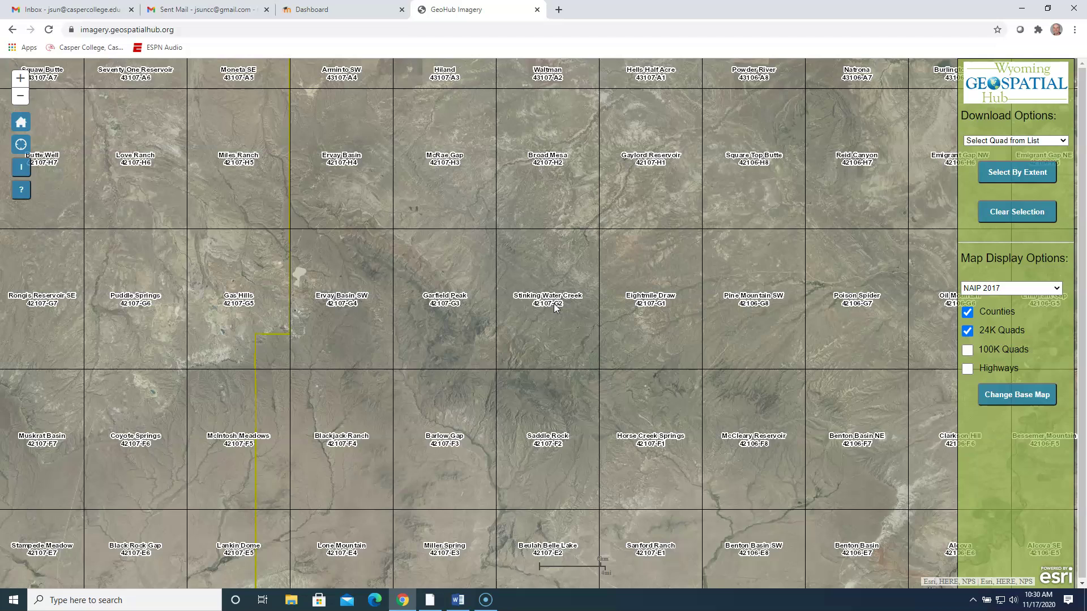
{"action": "double_click", "coordinate": [553, 303]}
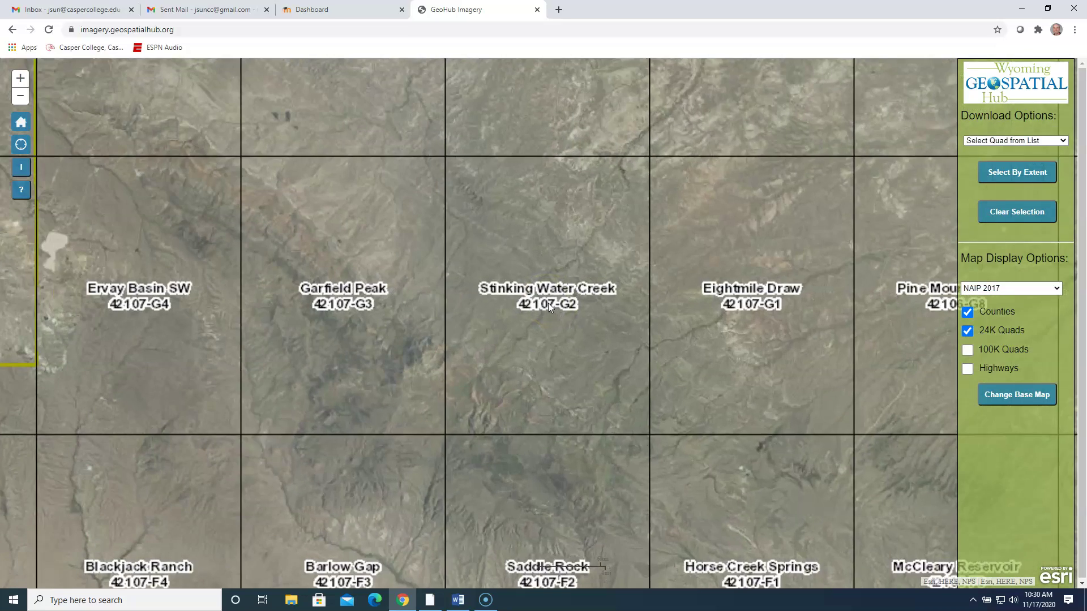
{"action": "scroll", "coordinate": [548, 303], "scroll_direction": "up", "scroll_amount": 1}
{"action": "scroll", "coordinate": [576, 306], "scroll_direction": "down", "scroll_amount": 1}
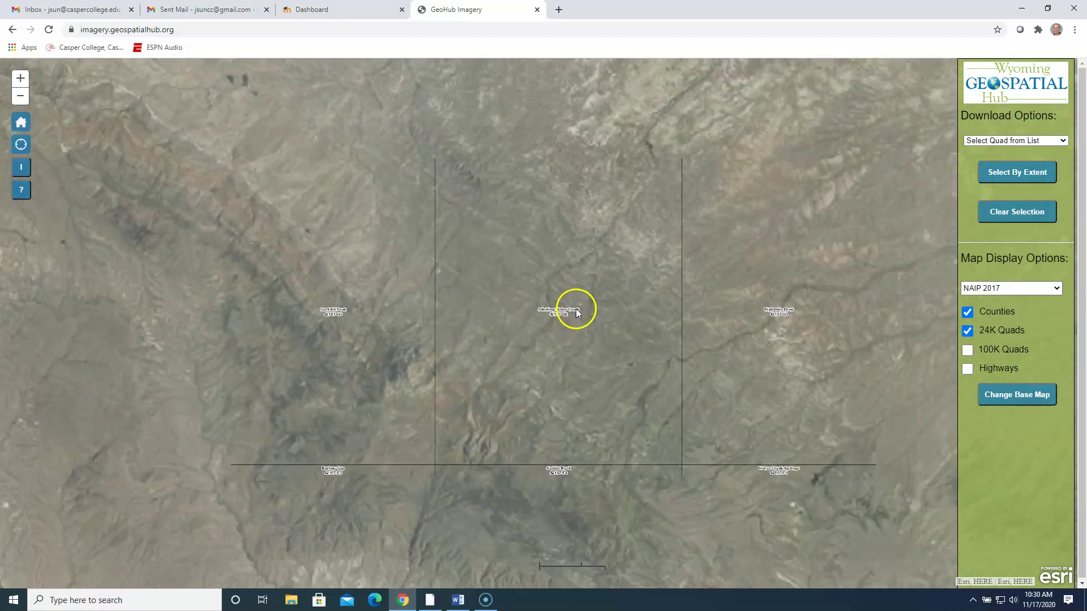
{"action": "left_click", "coordinate": [875, 300]}
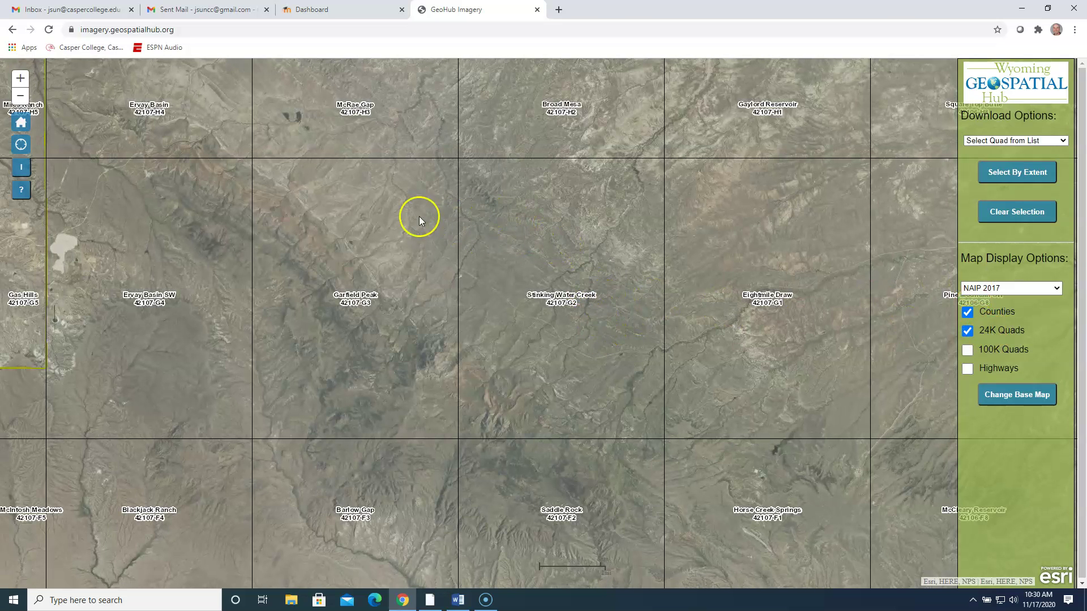
Show the available imagery for the Stinking Water Creek quad
{"action": "left_click", "coordinate": [558, 263]}
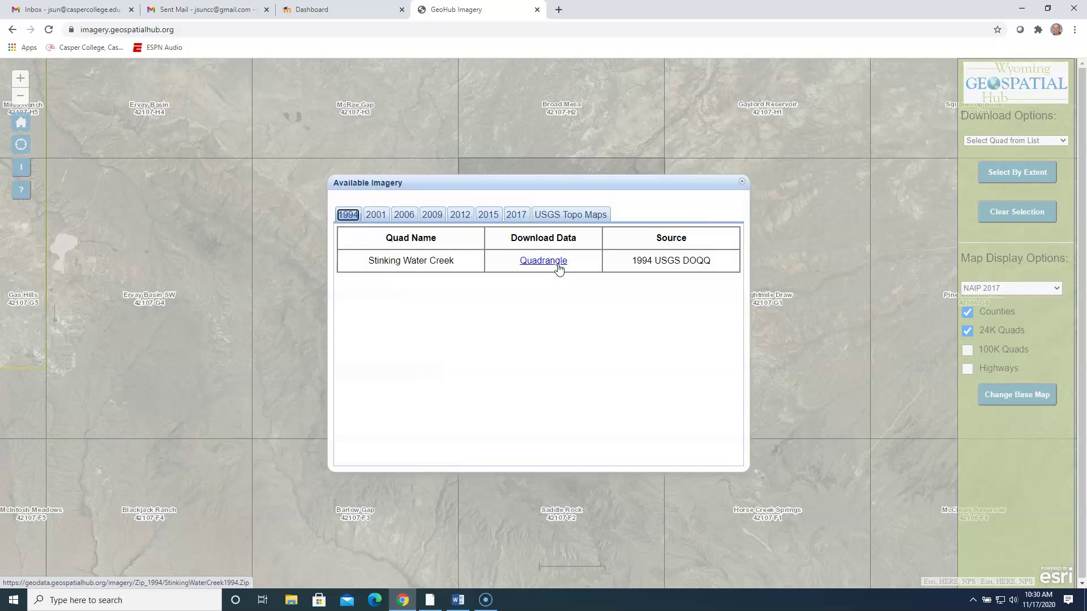
{"action": "left_click", "coordinate": [512, 183]}
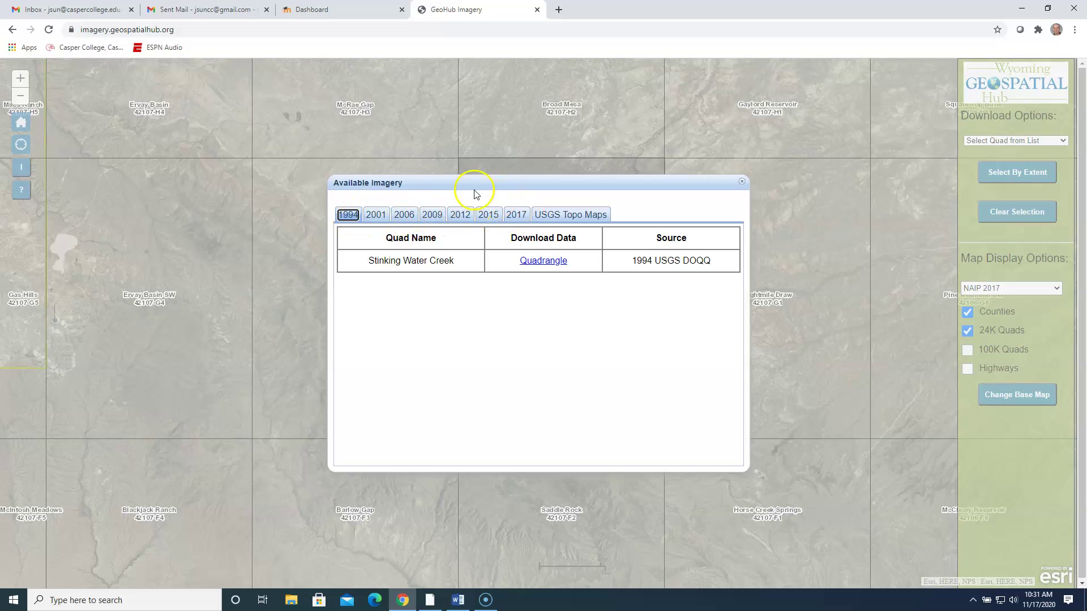
{"action": "left_click", "coordinate": [350, 216]}
Download the 1994 USGS DOQQ as StinkingWaterCreek1994.zip and close the download bar
{"action": "left_click", "coordinate": [542, 265]}
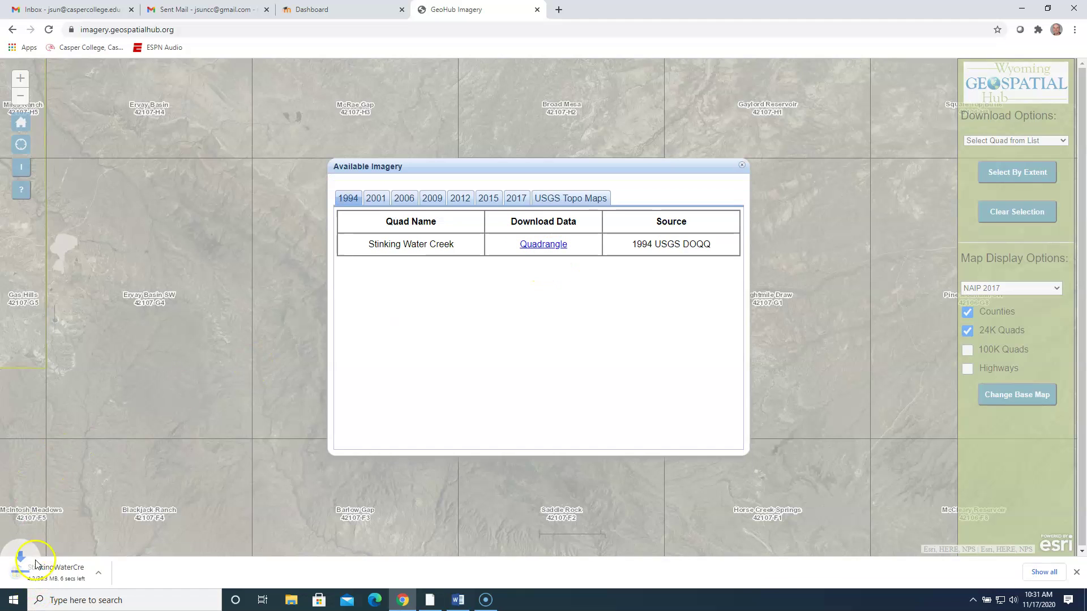
{"action": "left_click", "coordinate": [84, 565]}
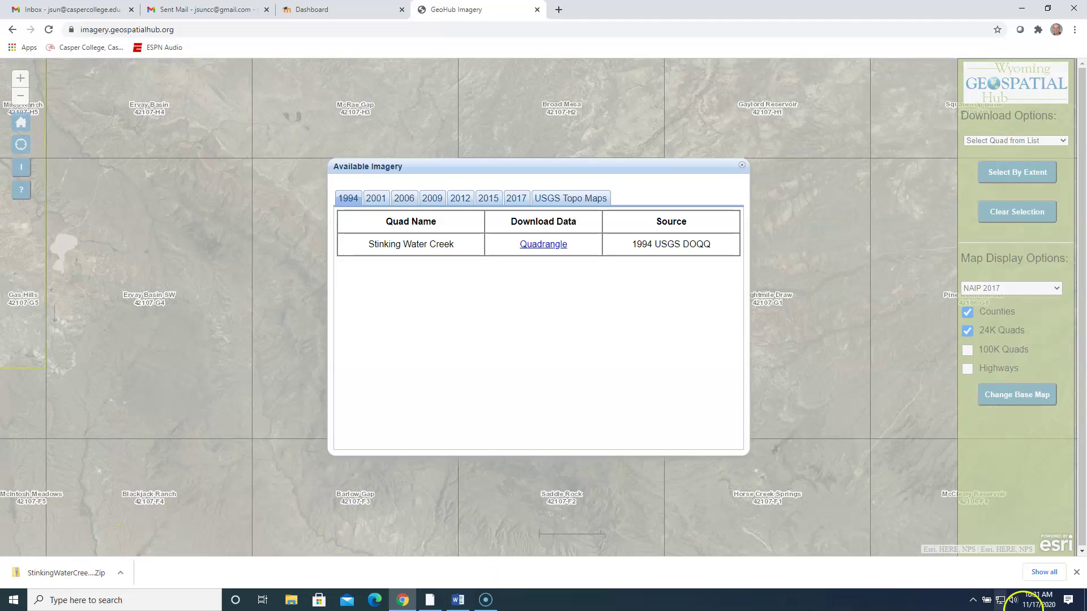
{"action": "left_click", "coordinate": [1084, 559]}
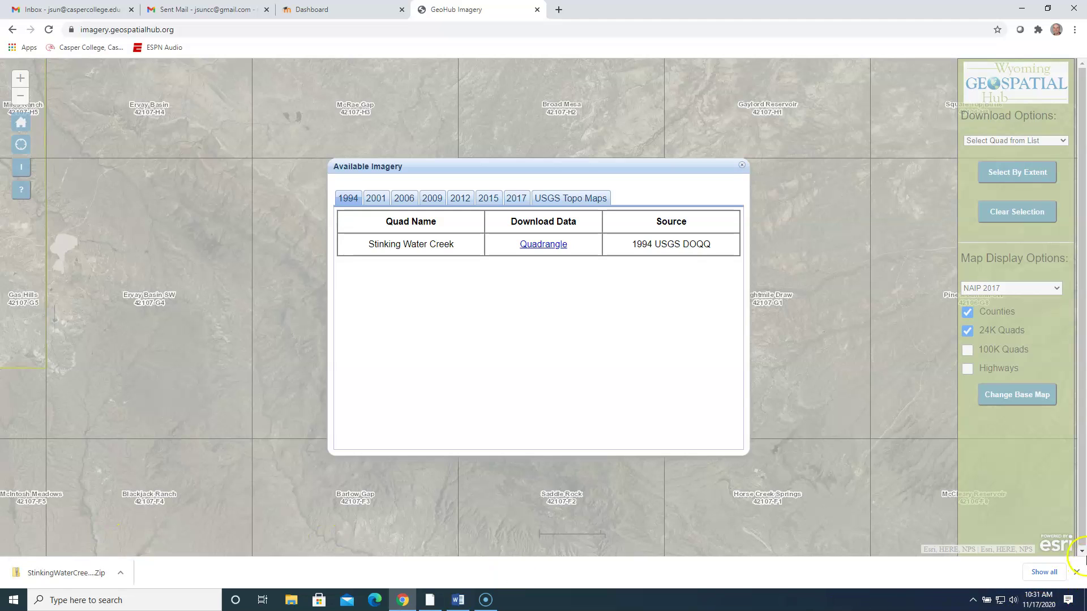
{"action": "left_click", "coordinate": [1078, 574]}
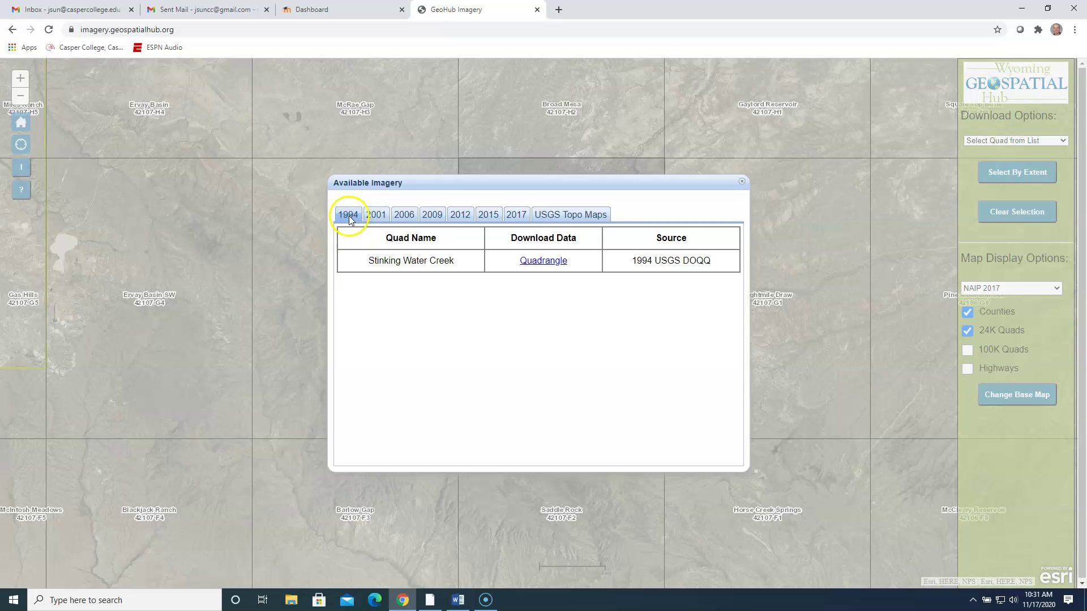
Preview the 2001, 2006, 2009 and 2017 imagery tabs and the USGS Topo Maps downloads
{"action": "left_click", "coordinate": [375, 215]}
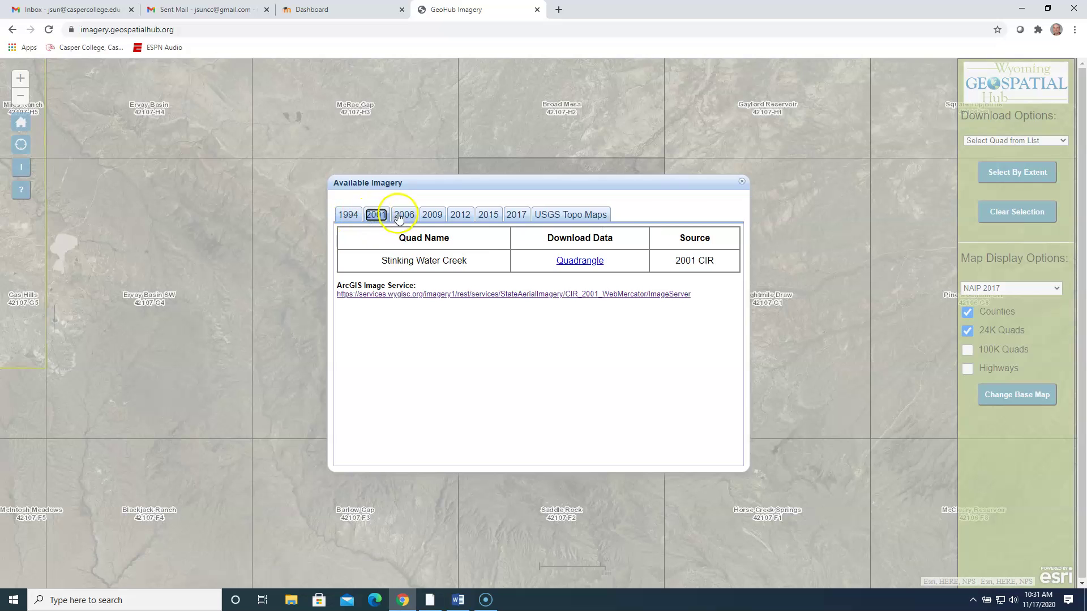
{"action": "left_click", "coordinate": [402, 215]}
{"action": "left_click", "coordinate": [433, 216]}
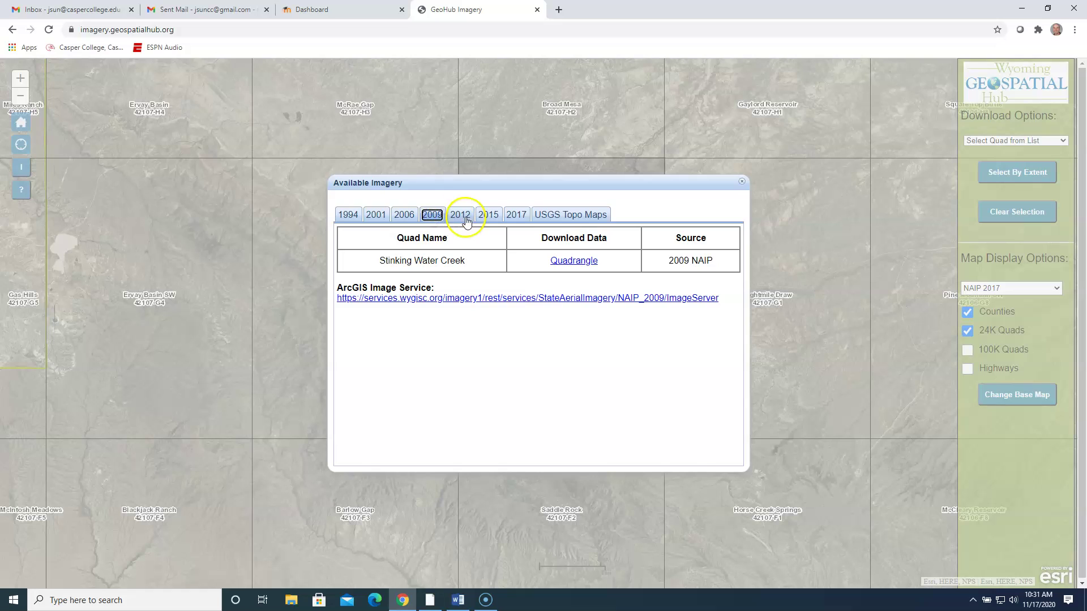
{"action": "left_click", "coordinate": [517, 215]}
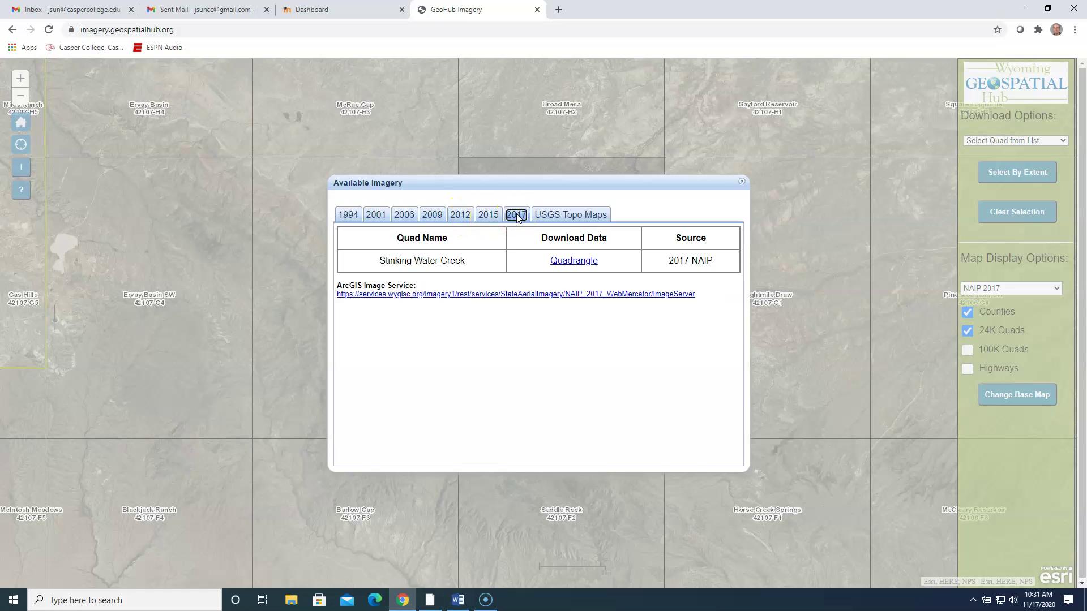
{"action": "left_click", "coordinate": [562, 215]}
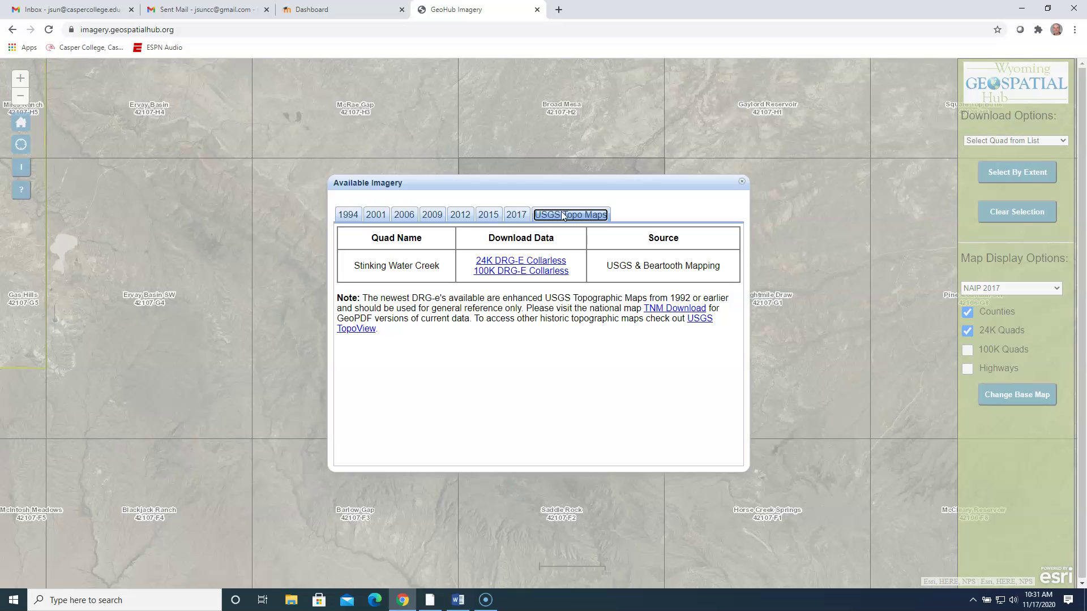
Show the 2009 NAIP tab and highlight its NAIP_2009 ImageServer URL
{"action": "left_click_drag", "start_coordinate": [530, 178], "coordinate": [227, 206]}
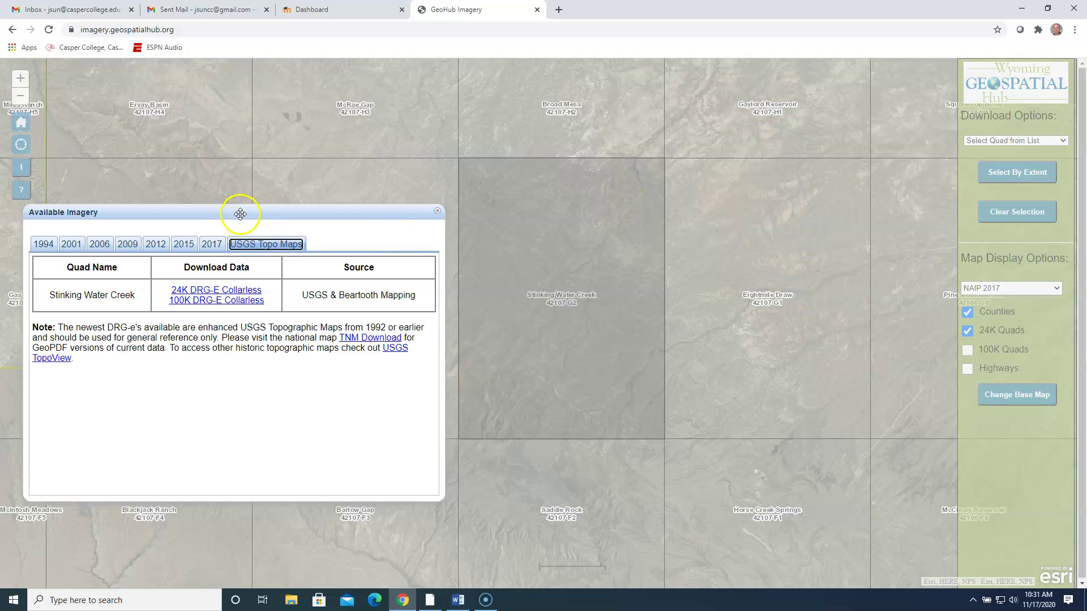
{"action": "left_click_drag", "start_coordinate": [240, 214], "coordinate": [588, 201]}
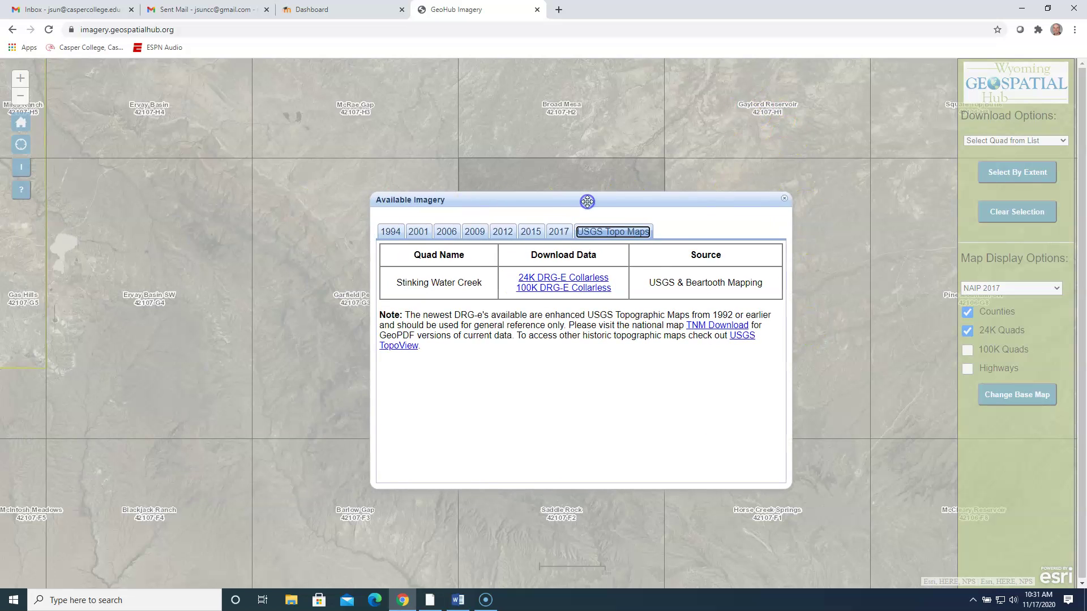
{"action": "left_click", "coordinate": [499, 234]}
{"action": "left_click", "coordinate": [475, 232]}
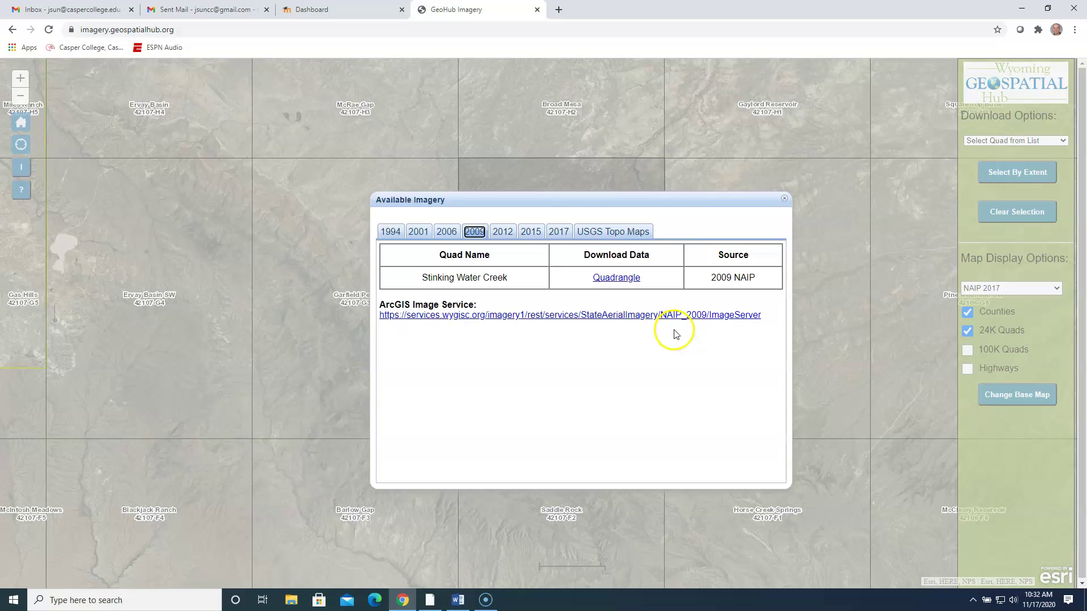
{"action": "left_click_drag", "start_coordinate": [760, 315], "coordinate": [380, 321]}
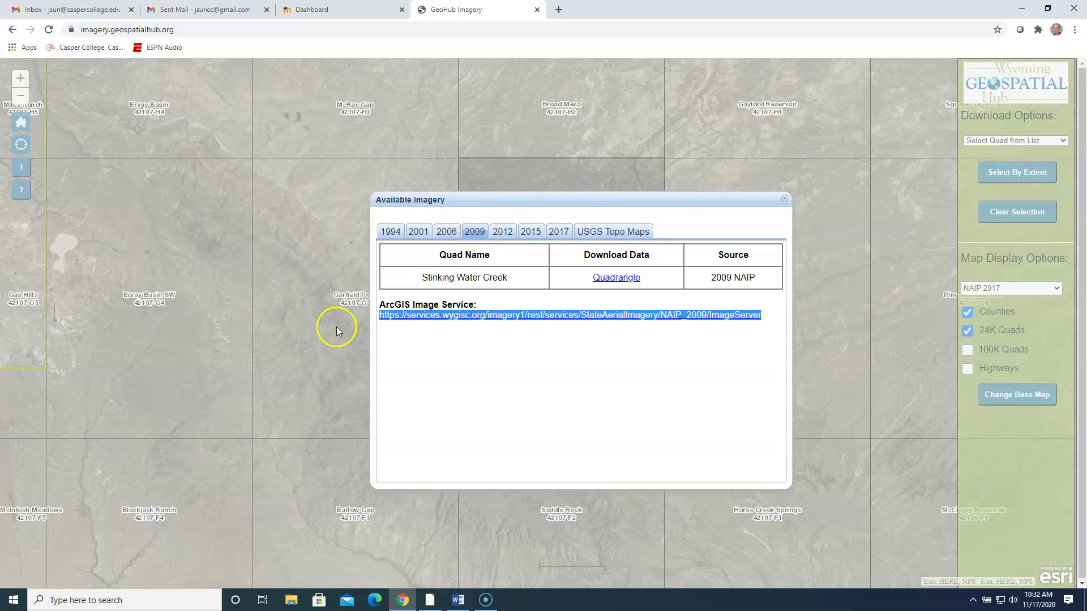
{"action": "left_click", "coordinate": [587, 221]}
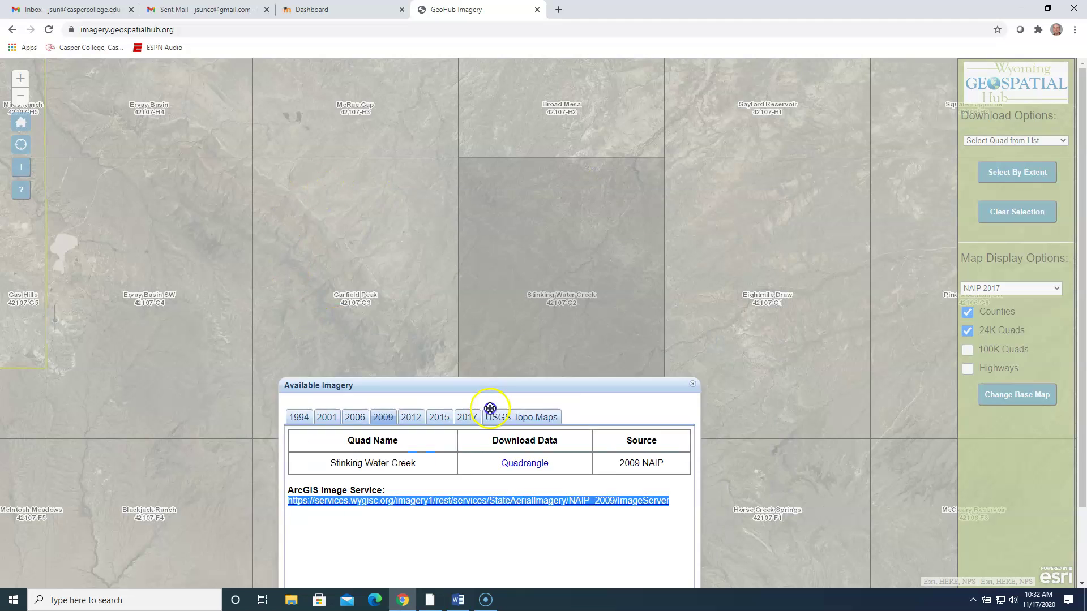
{"action": "left_click_drag", "start_coordinate": [528, 299], "coordinate": [622, 167]}
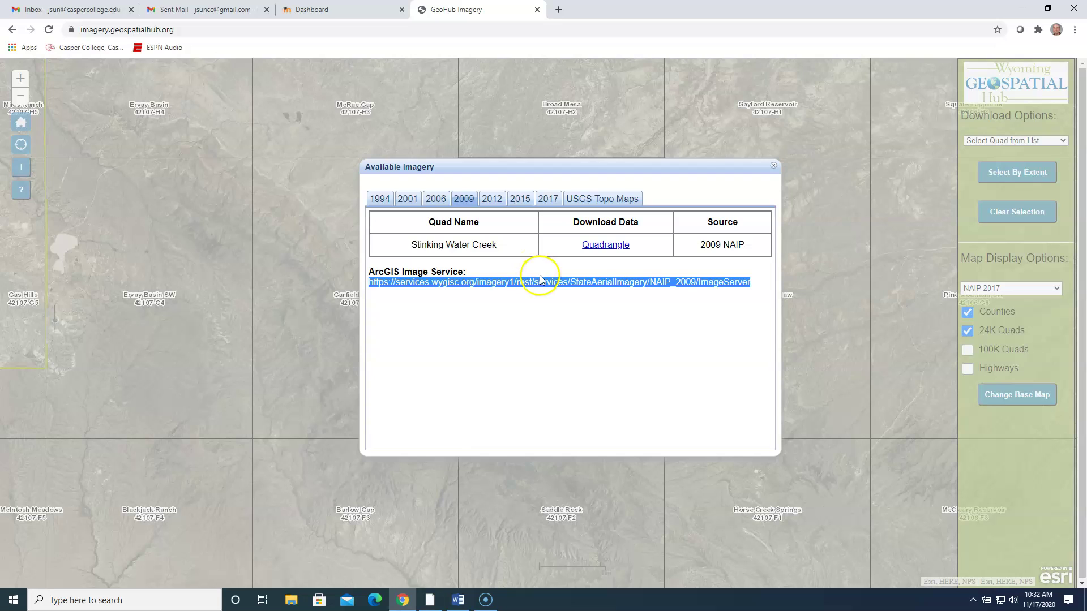
On the 2001 tab, select the CIR_2001 ImageServer link and copy its address
{"action": "left_click", "coordinate": [558, 334]}
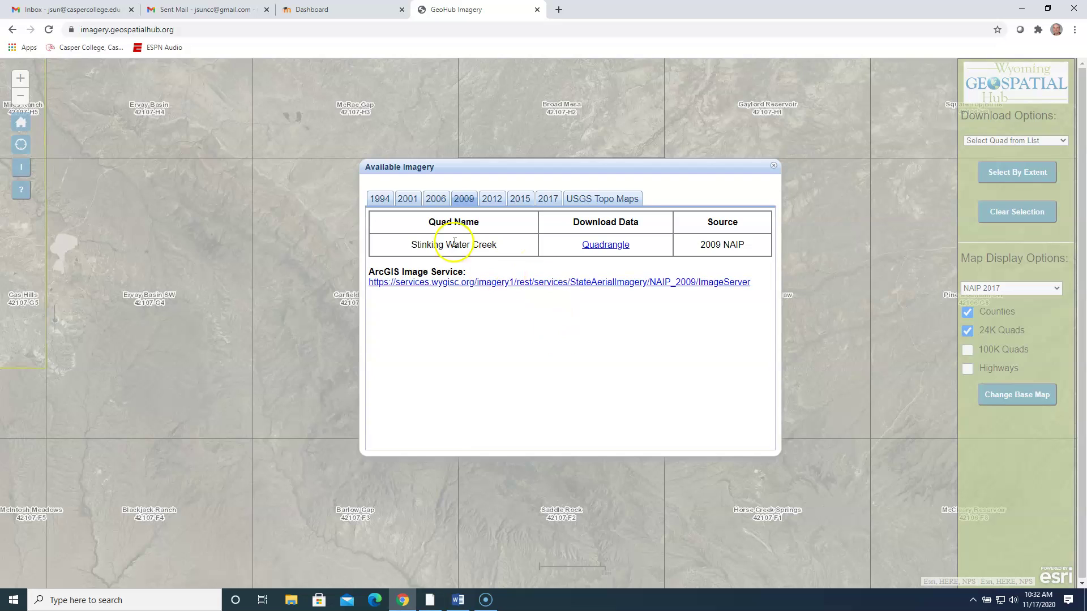
{"action": "left_click", "coordinate": [408, 200]}
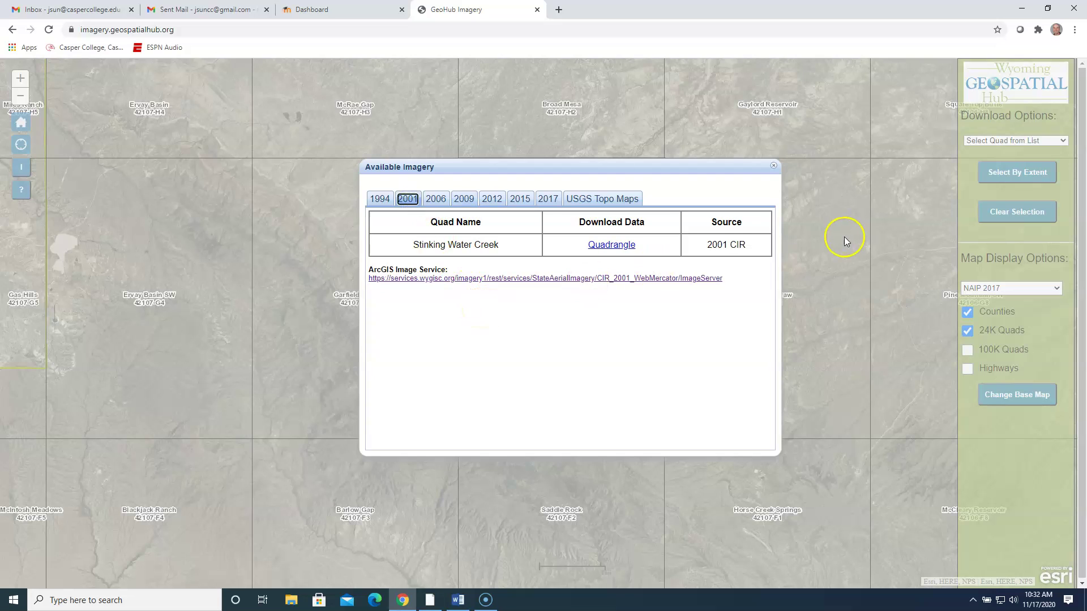
{"action": "left_click", "coordinate": [734, 249]}
{"action": "left_click", "coordinate": [409, 199]}
{"action": "left_click_drag", "start_coordinate": [725, 280], "coordinate": [369, 278]}
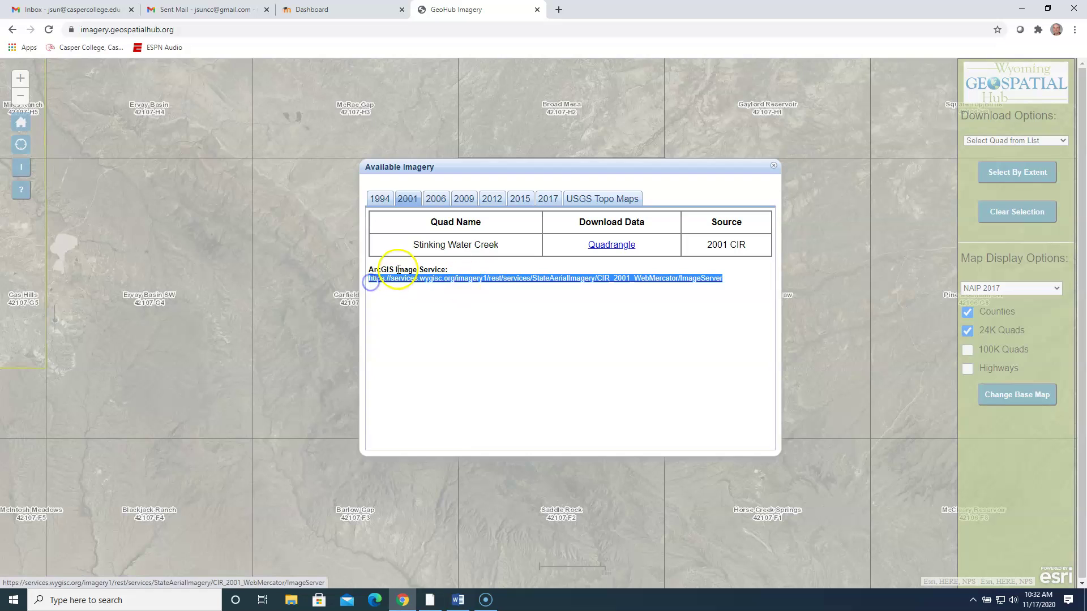
{"action": "right_click", "coordinate": [501, 281]}
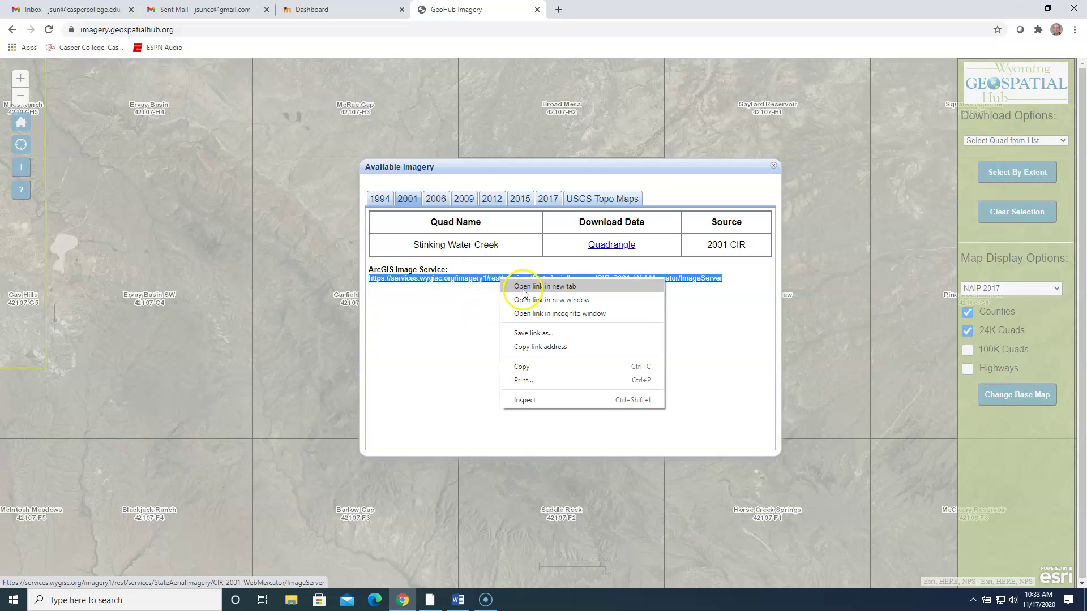
{"action": "left_click", "coordinate": [539, 347]}
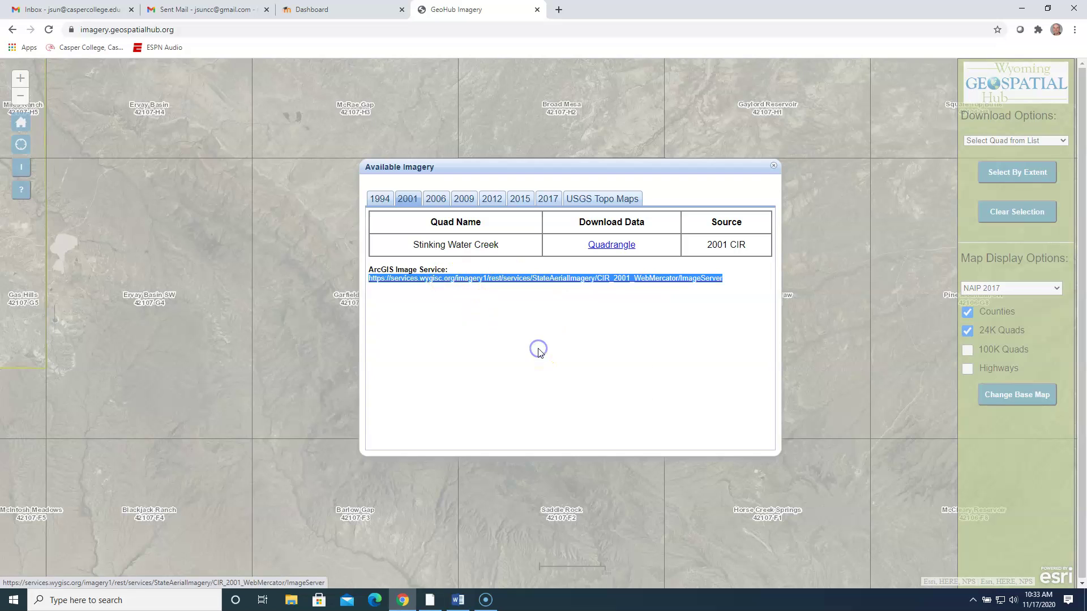
Add the copied CIR_2001 image service URL to the ArcGIS Pro map via Data From Path
{"action": "left_click", "coordinate": [431, 601]}
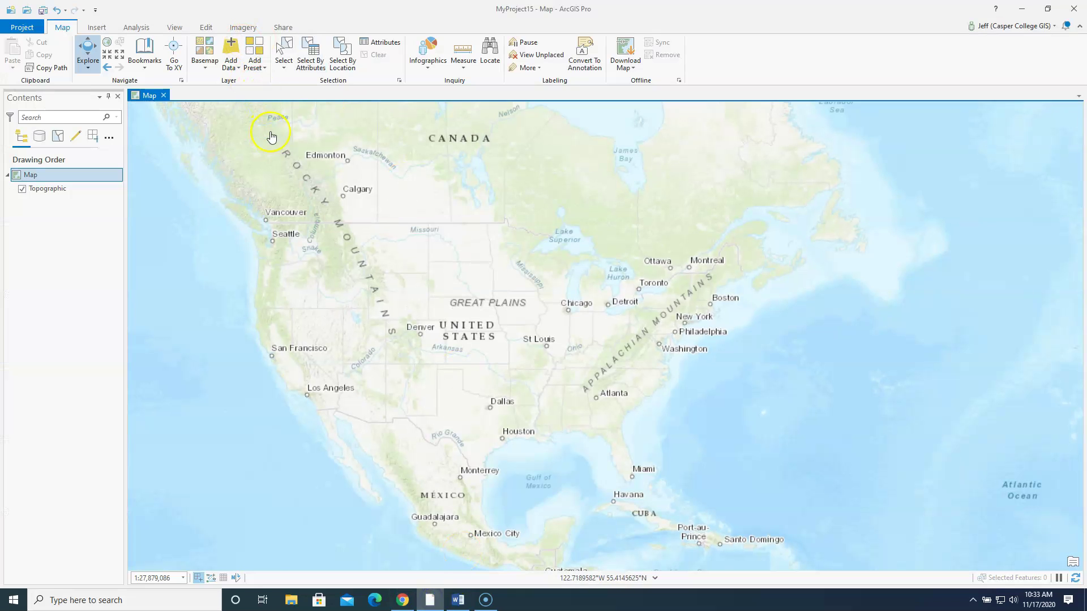
{"action": "left_click", "coordinate": [239, 69]}
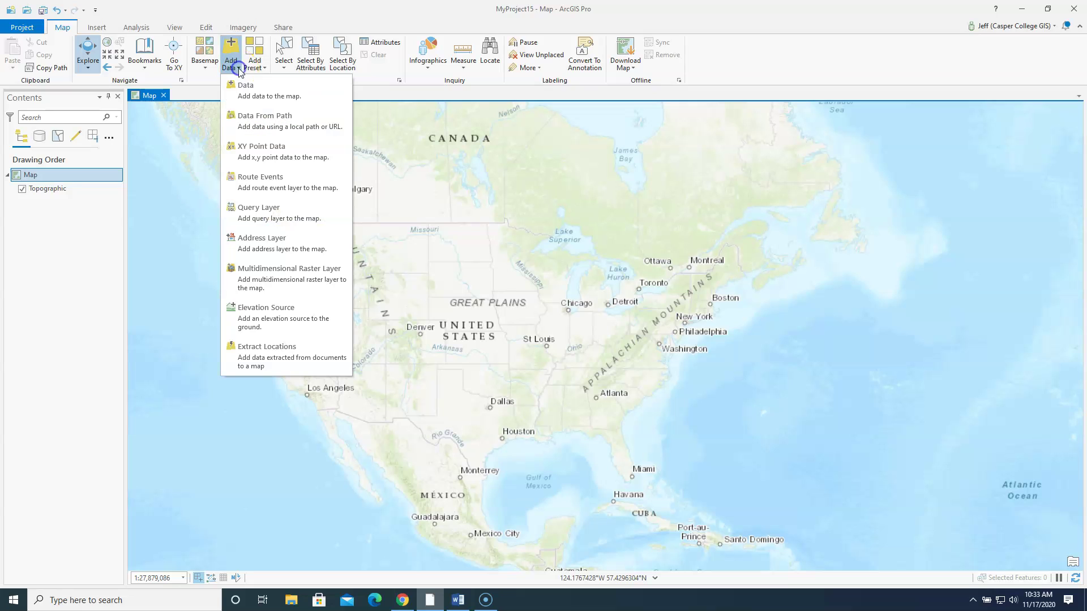
{"action": "left_click", "coordinate": [277, 125]}
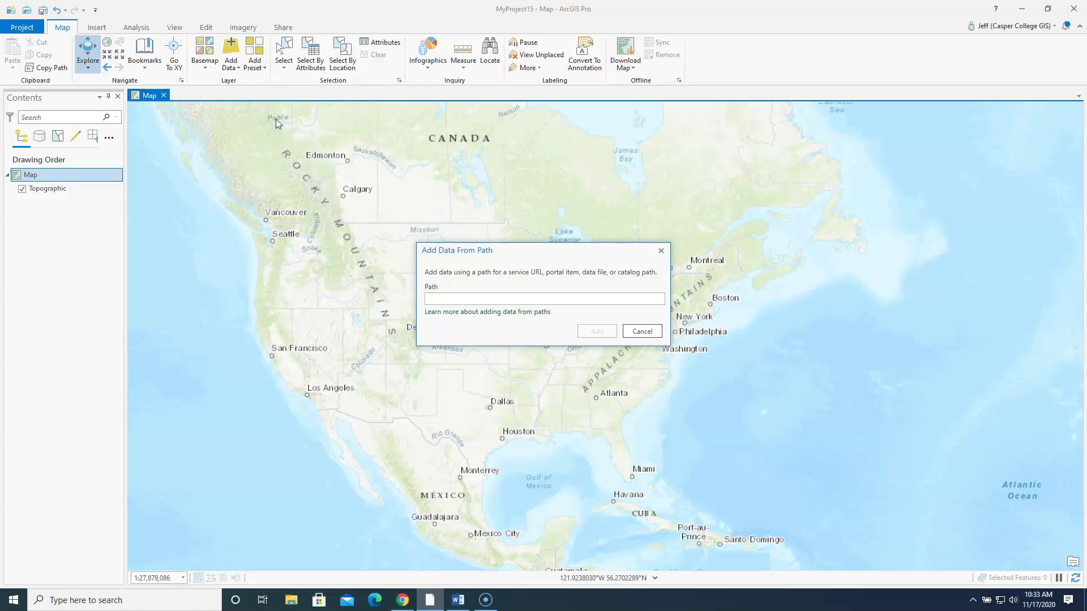
{"action": "left_click", "coordinate": [438, 296]}
{"action": "key", "text": "ctrl+v"}
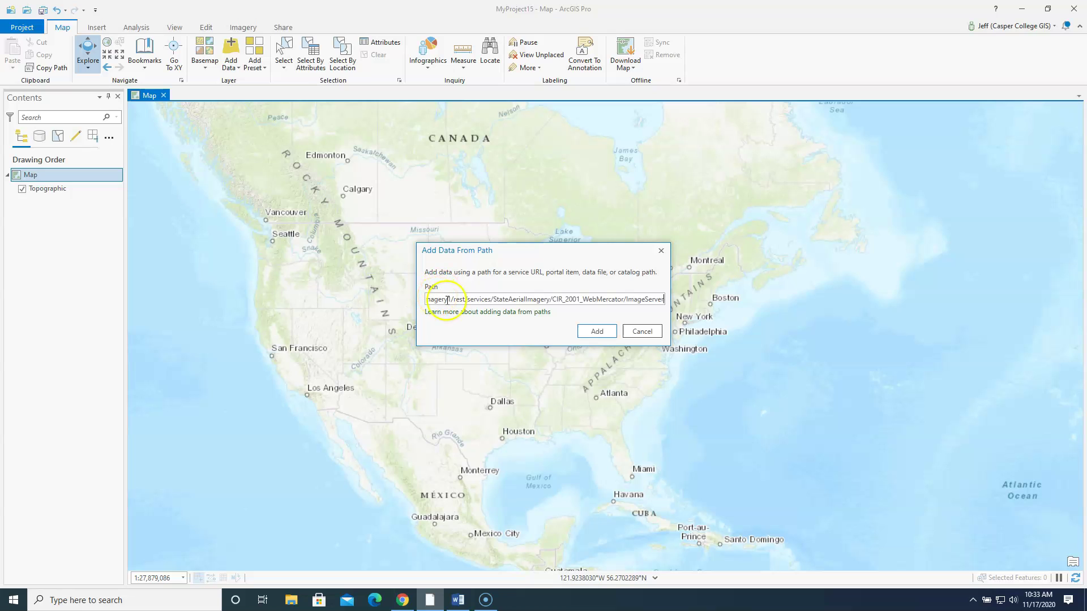
{"action": "left_click", "coordinate": [580, 304]}
{"action": "left_click", "coordinate": [596, 332]}
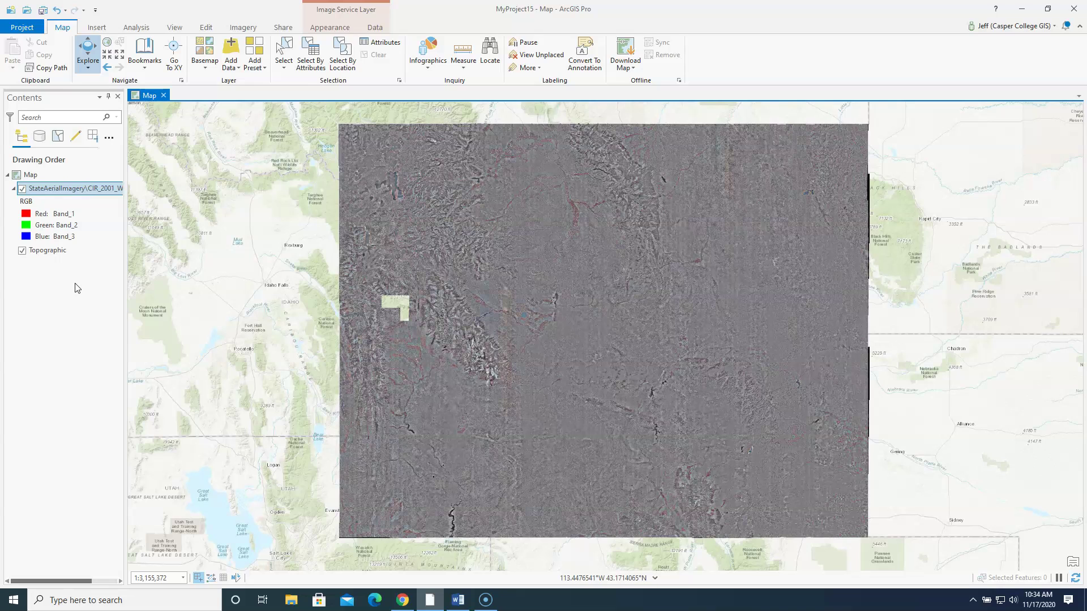
Add Pasture_Boundary.shp from the Desktop Data folder to the map
{"action": "left_click", "coordinate": [231, 67]}
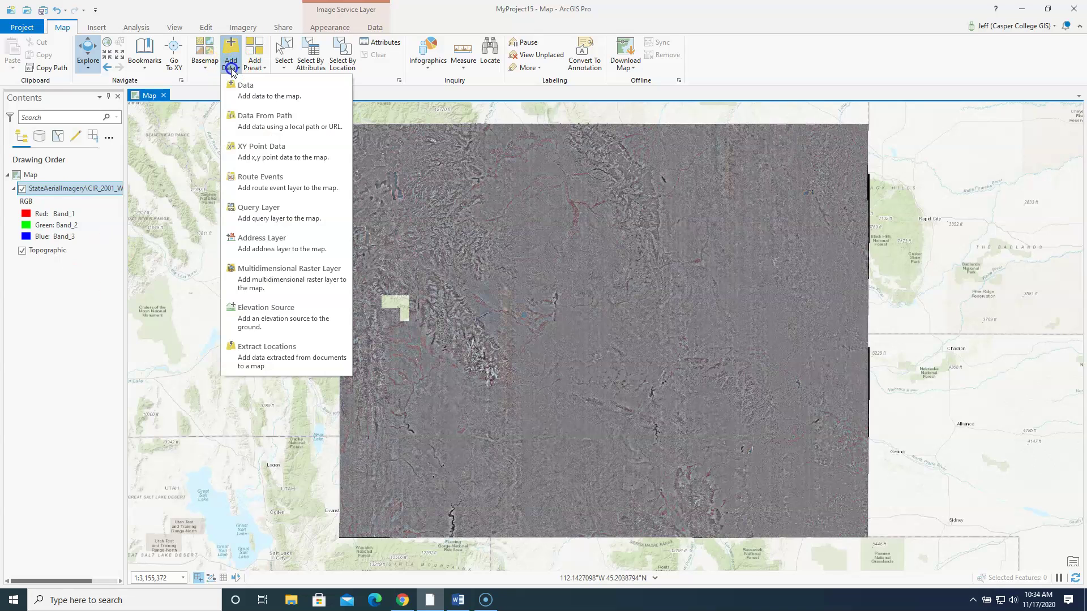
{"action": "left_click", "coordinate": [271, 98]}
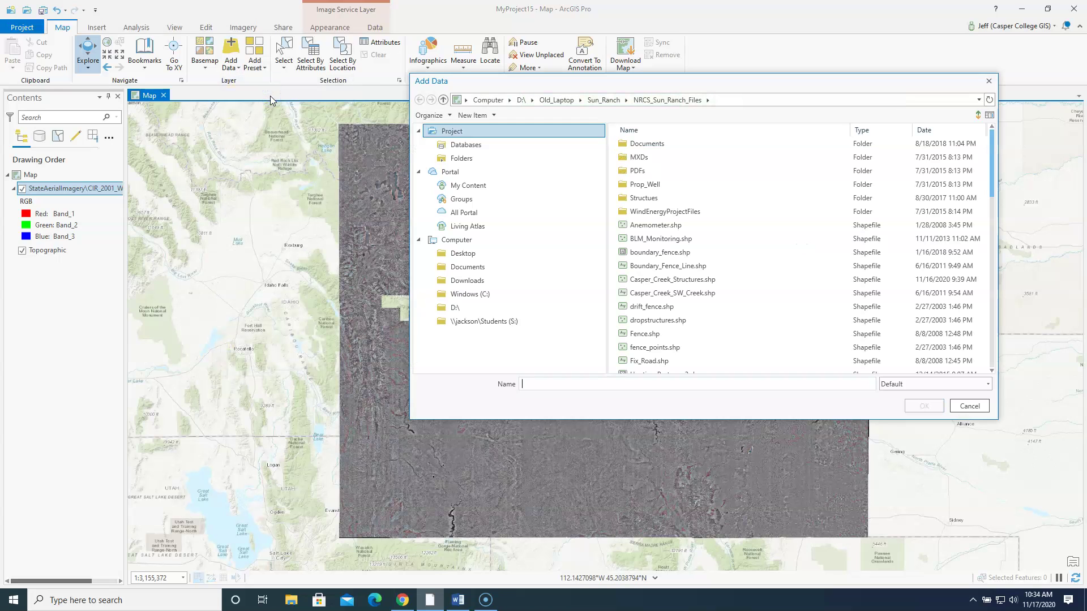
{"action": "left_click", "coordinate": [463, 258]}
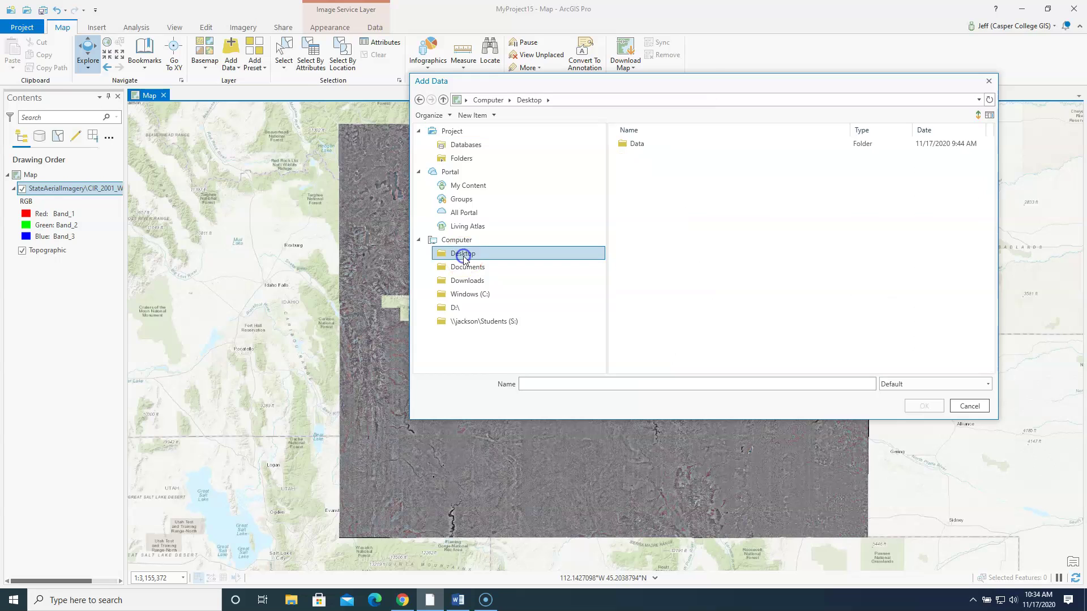
{"action": "left_click", "coordinate": [635, 144]}
{"action": "double_click", "coordinate": [635, 143]}
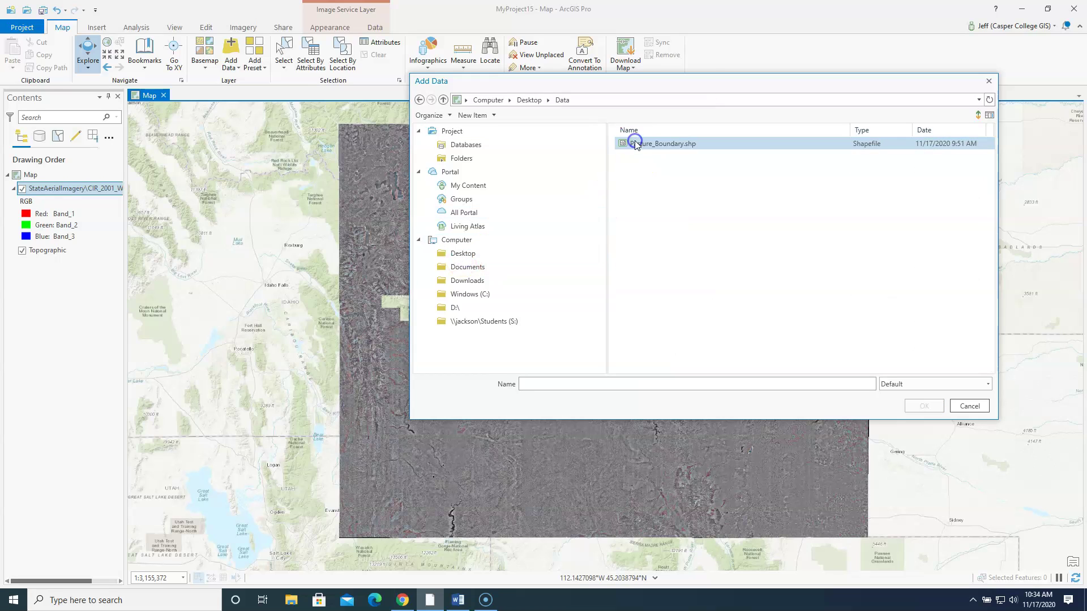
{"action": "left_click", "coordinate": [673, 149]}
{"action": "left_click", "coordinate": [927, 406]}
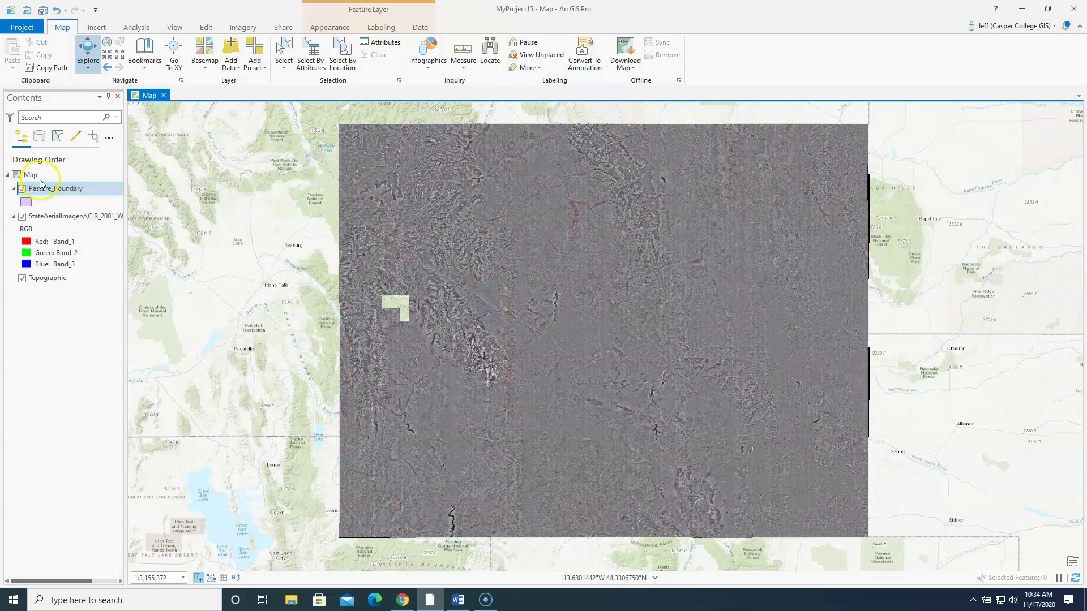
Give Pasture_Boundary no fill and a 2 pt orange outline, and apply it
{"action": "left_click", "coordinate": [64, 203]}
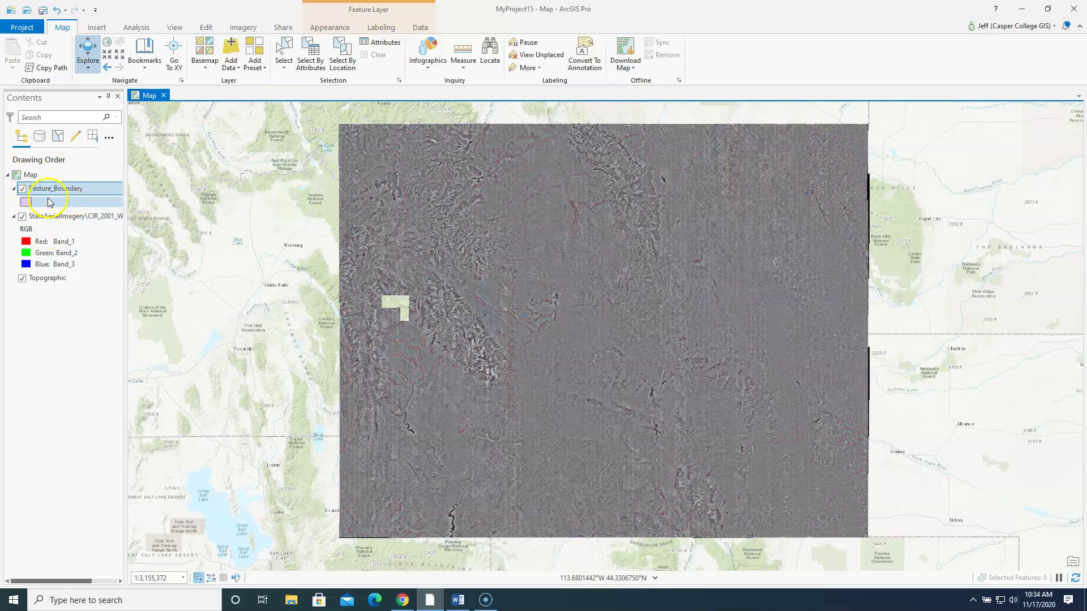
{"action": "left_click", "coordinate": [26, 204]}
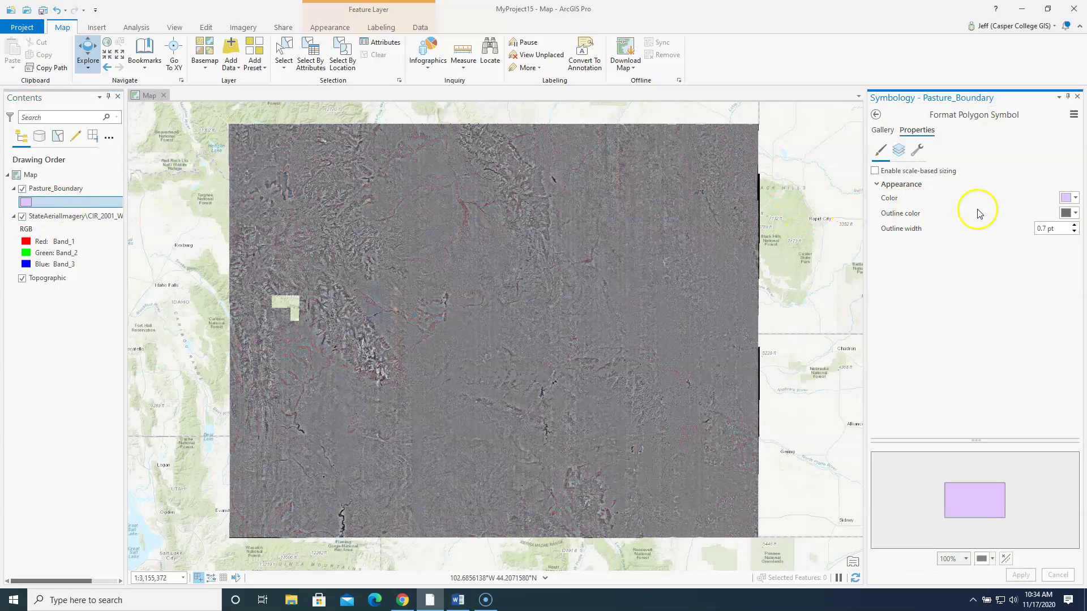
{"action": "left_click", "coordinate": [1077, 199]}
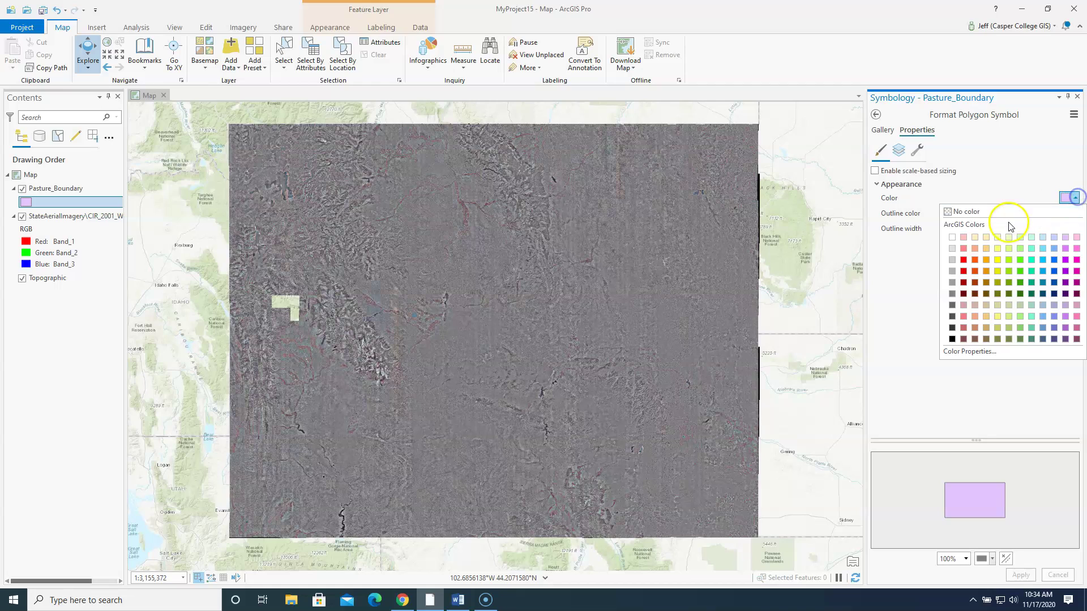
{"action": "left_click", "coordinate": [1000, 214]}
{"action": "left_click", "coordinate": [1076, 216]}
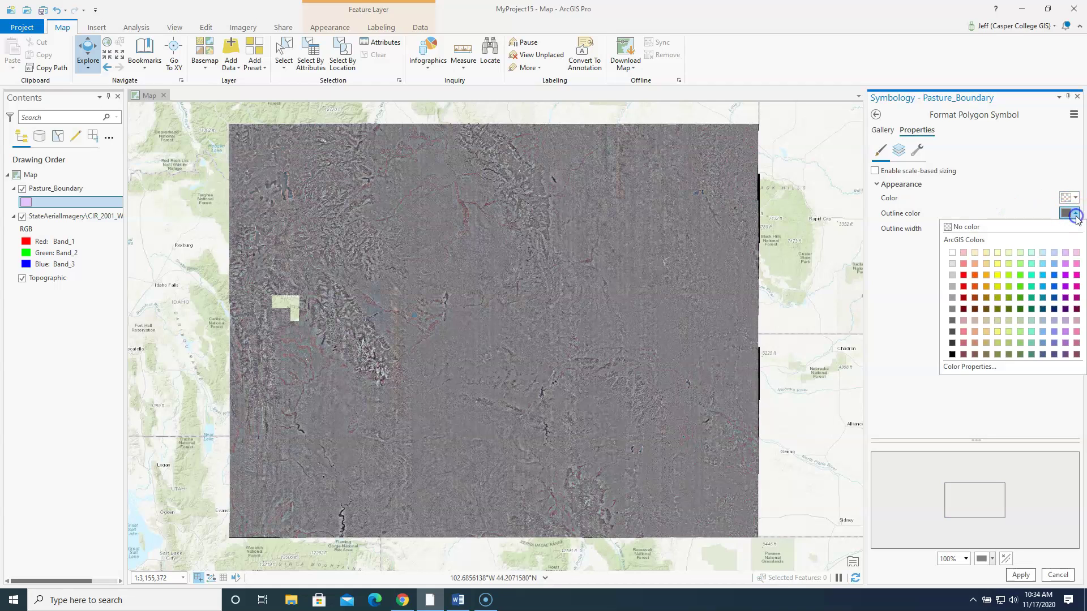
{"action": "left_click", "coordinate": [990, 286]}
{"action": "left_click", "coordinate": [1074, 225]}
{"action": "left_click", "coordinate": [1073, 224]}
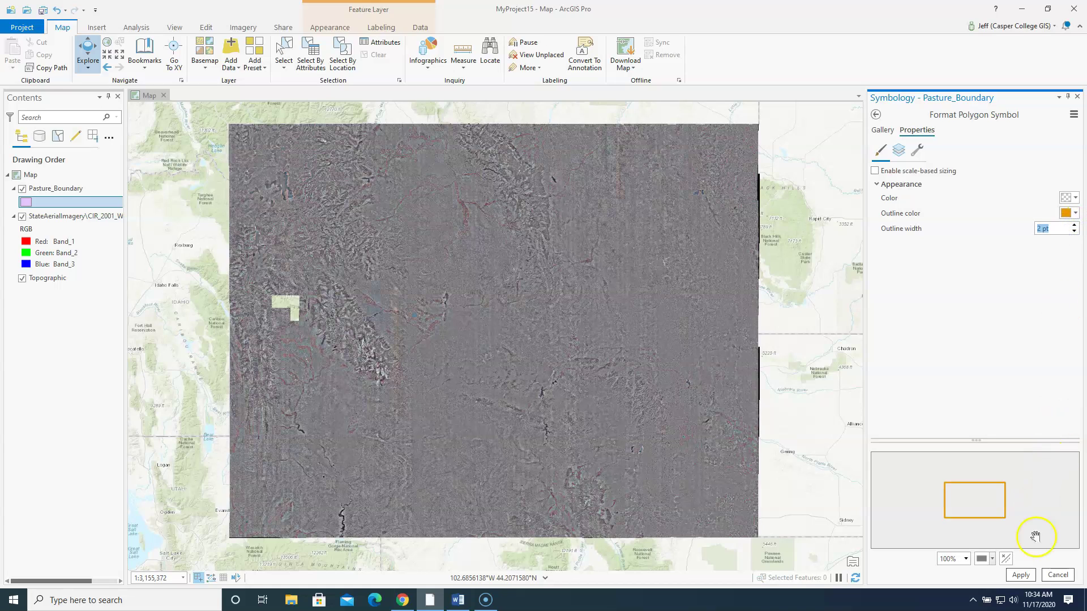
{"action": "left_click", "coordinate": [1023, 574]}
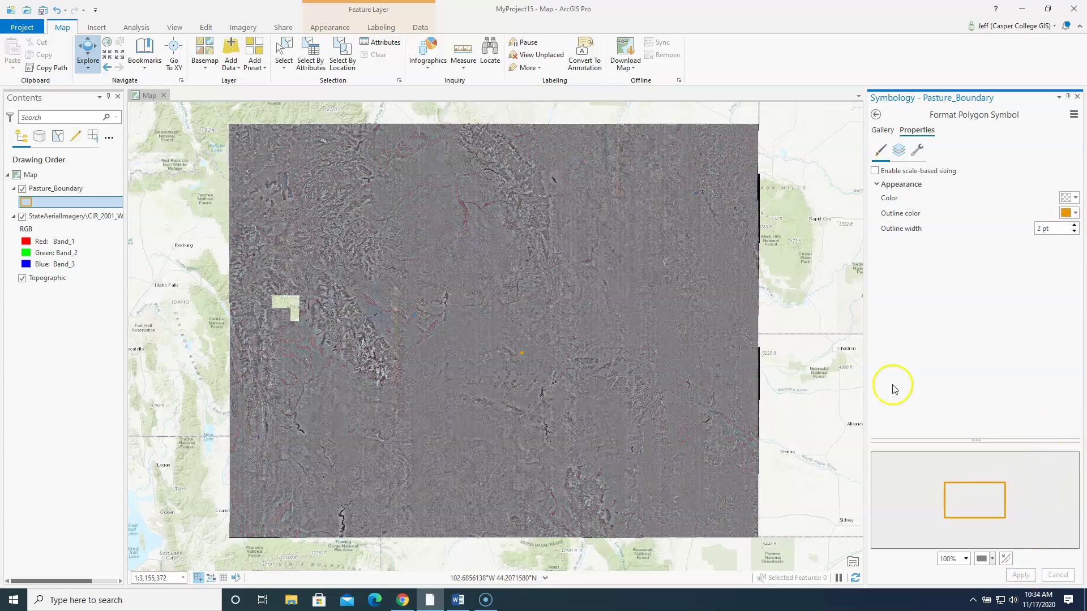
{"action": "left_click", "coordinate": [1078, 99]}
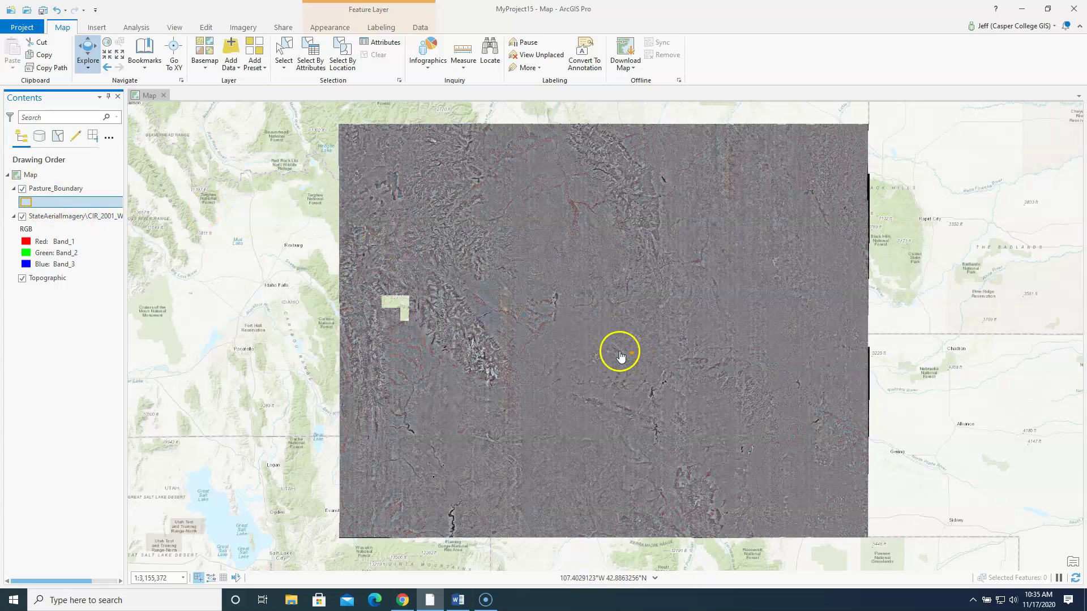
Zoom the map to the full extent of the Pasture_Boundary layer
{"action": "right_click", "coordinate": [40, 190]}
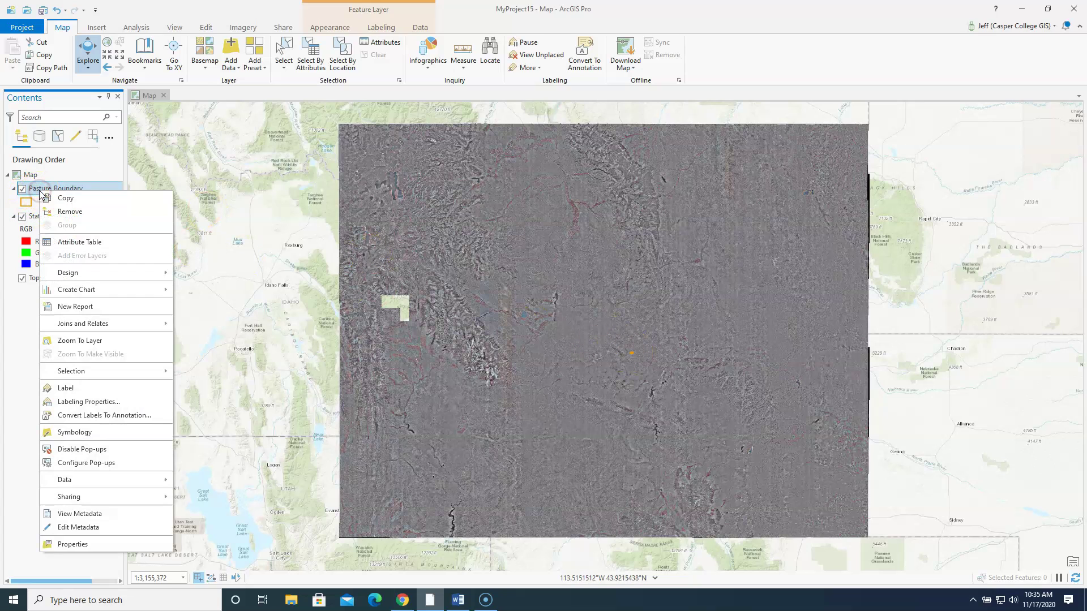
{"action": "left_click", "coordinate": [85, 340]}
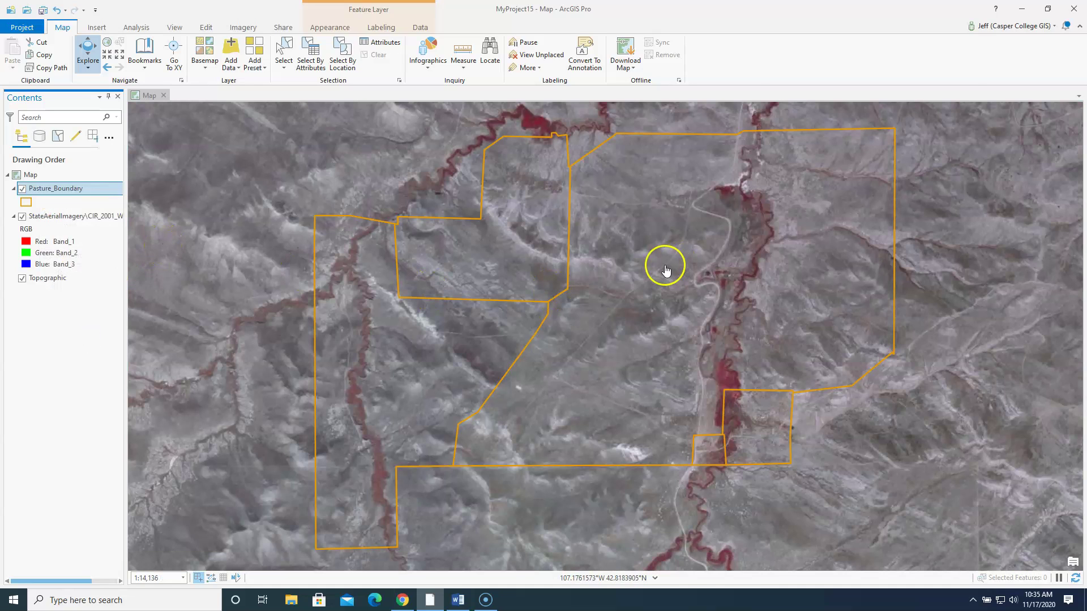
{"action": "scroll", "coordinate": [631, 276], "scroll_direction": "down", "scroll_amount": 5}
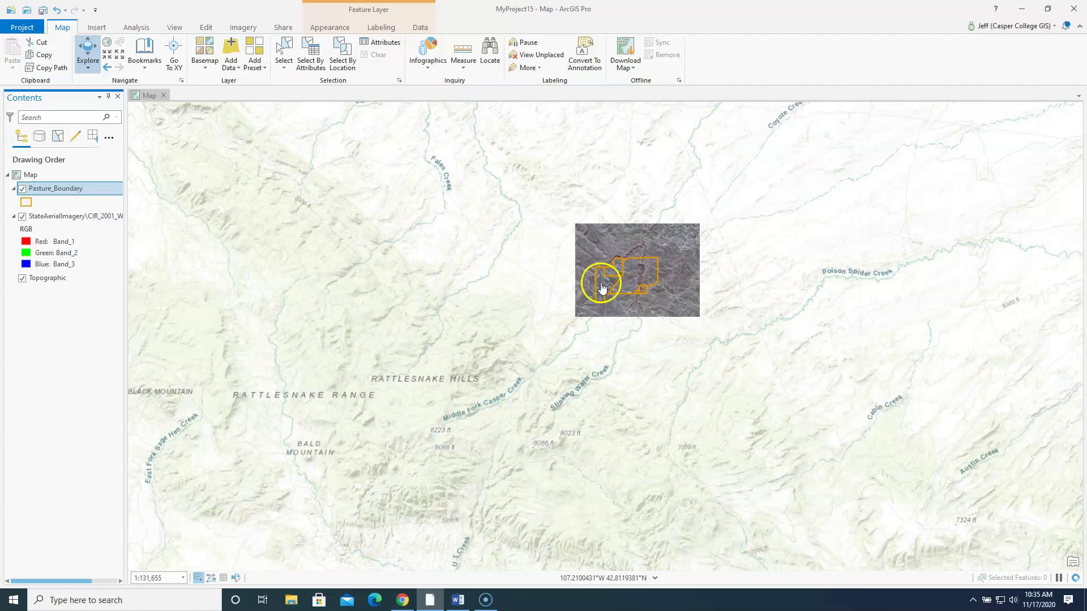
Hide the Topographic basemap and zoom back in on the pasture outlines over the CIR imagery
{"action": "left_click", "coordinate": [22, 278]}
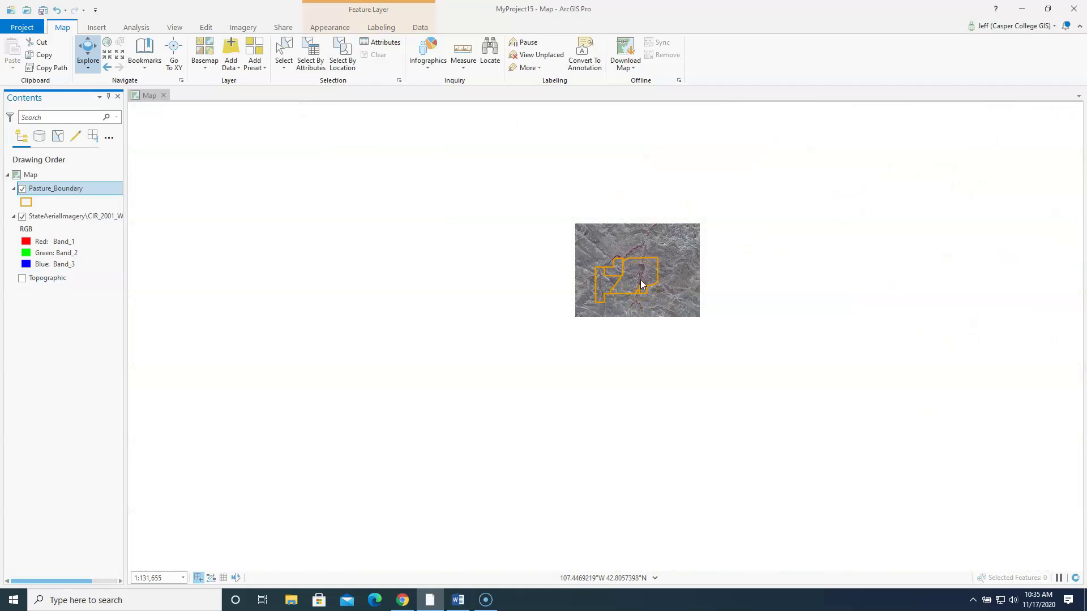
{"action": "left_click", "coordinate": [641, 279]}
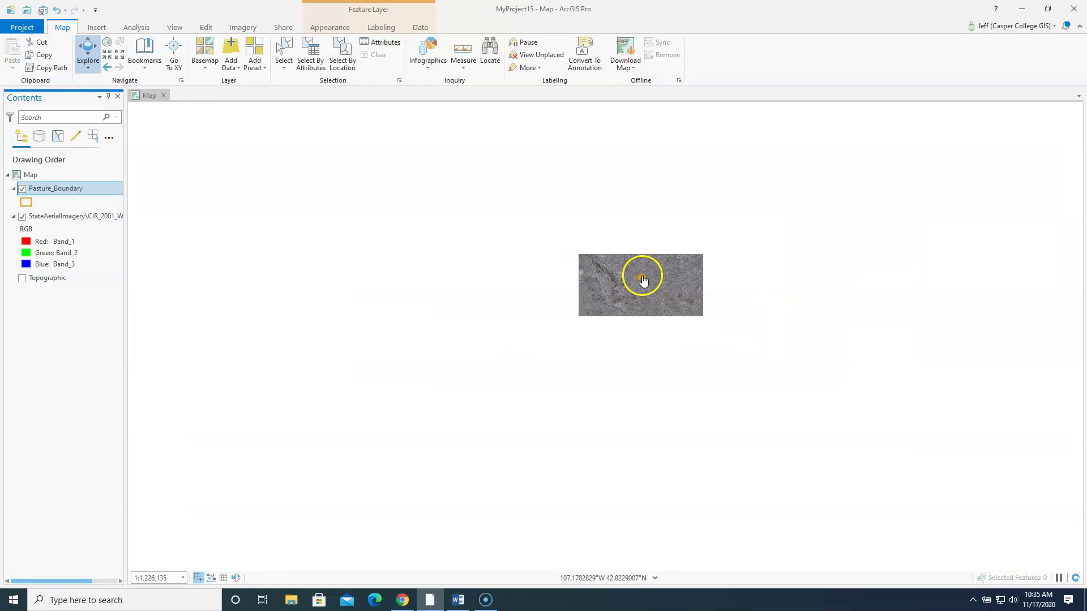
{"action": "scroll", "coordinate": [643, 280], "scroll_direction": "down", "scroll_amount": 3}
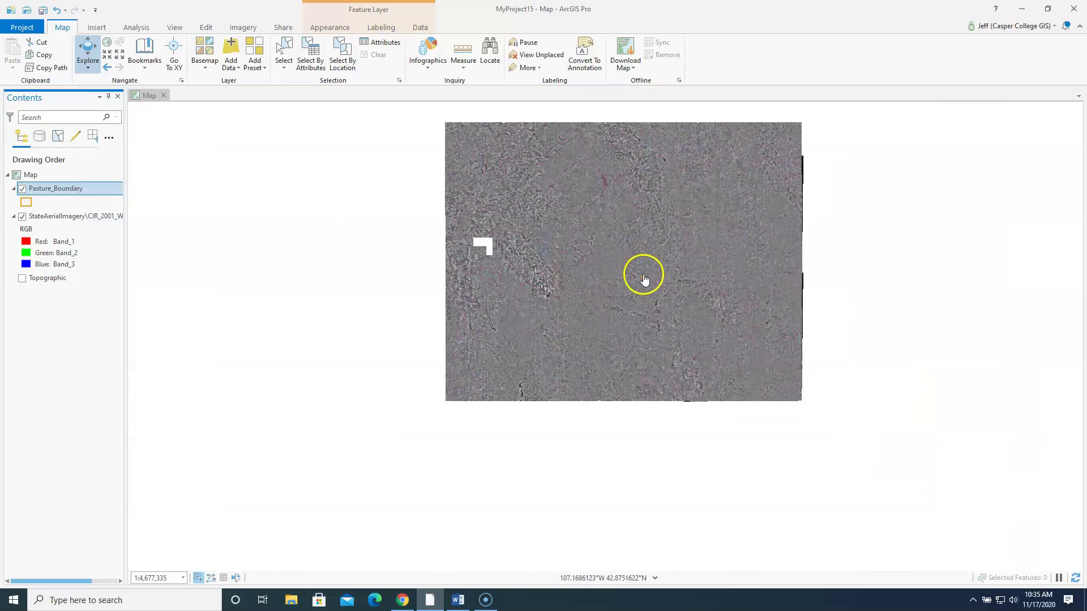
{"action": "scroll", "coordinate": [644, 278], "scroll_direction": "up", "scroll_amount": 3}
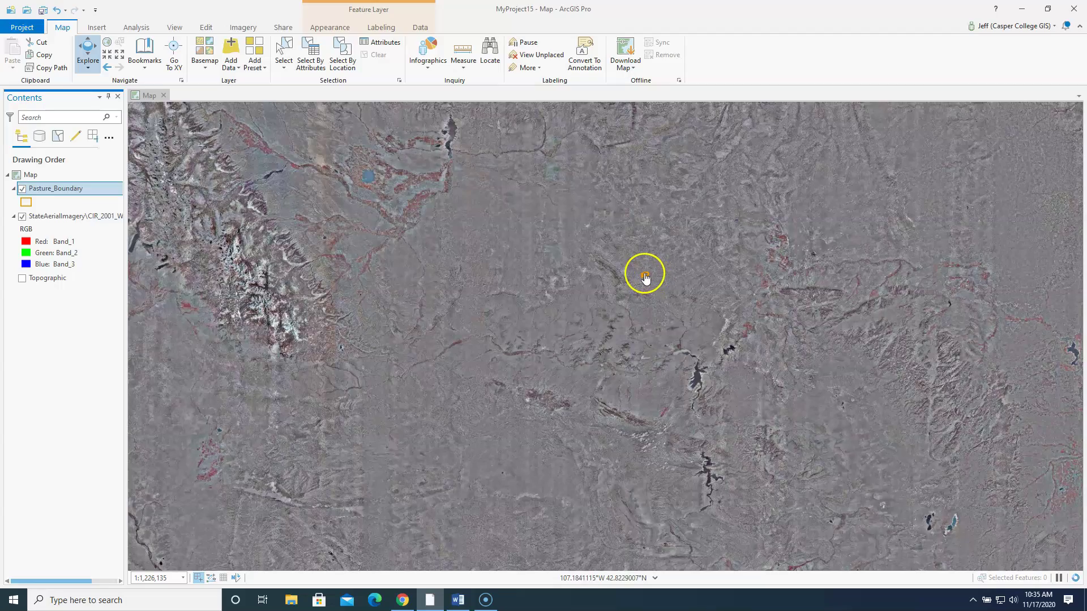
{"action": "scroll", "coordinate": [646, 280], "scroll_direction": "up", "scroll_amount": 3}
{"action": "scroll", "coordinate": [651, 285], "scroll_direction": "up", "scroll_amount": 2}
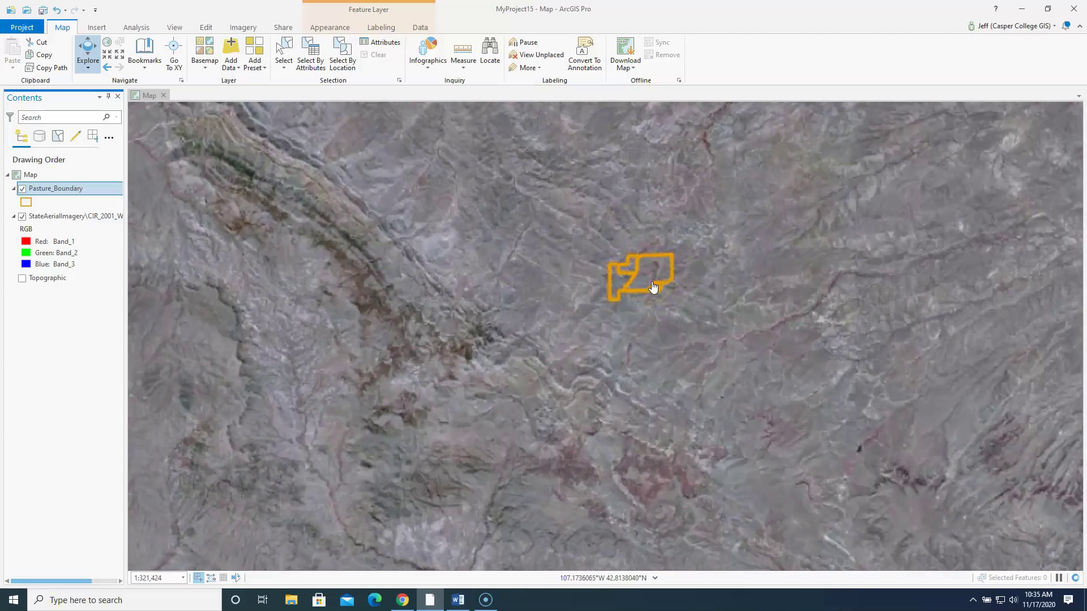
{"action": "scroll", "coordinate": [646, 287], "scroll_direction": "up", "scroll_amount": 3}
{"action": "scroll", "coordinate": [644, 288], "scroll_direction": "up", "scroll_amount": 2}
{"action": "scroll", "coordinate": [620, 334], "scroll_direction": "down", "scroll_amount": 1}
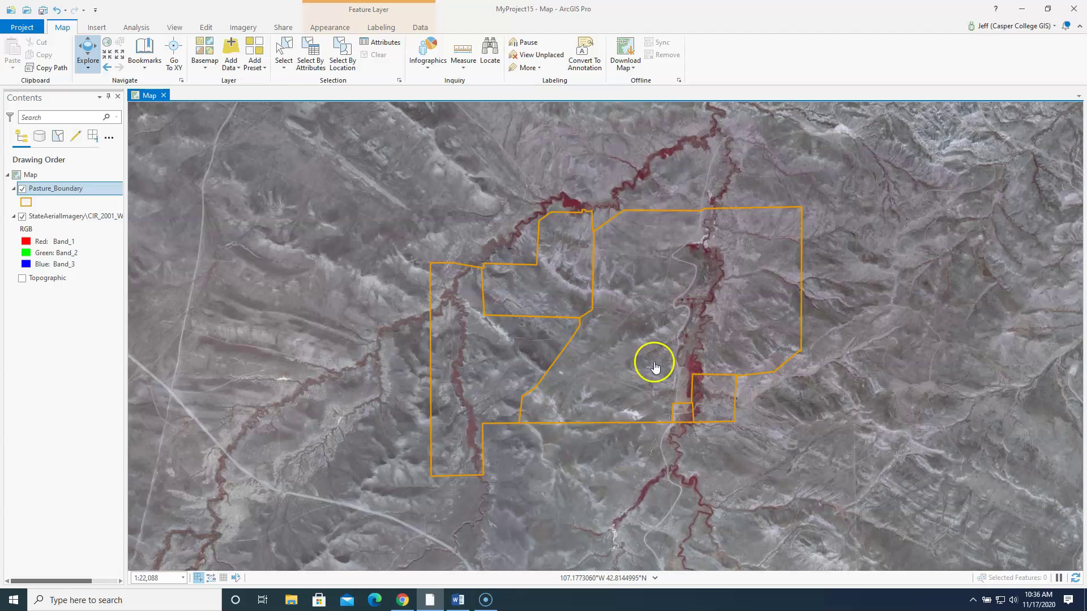
{"action": "scroll", "coordinate": [672, 381], "scroll_direction": "up", "scroll_amount": 3}
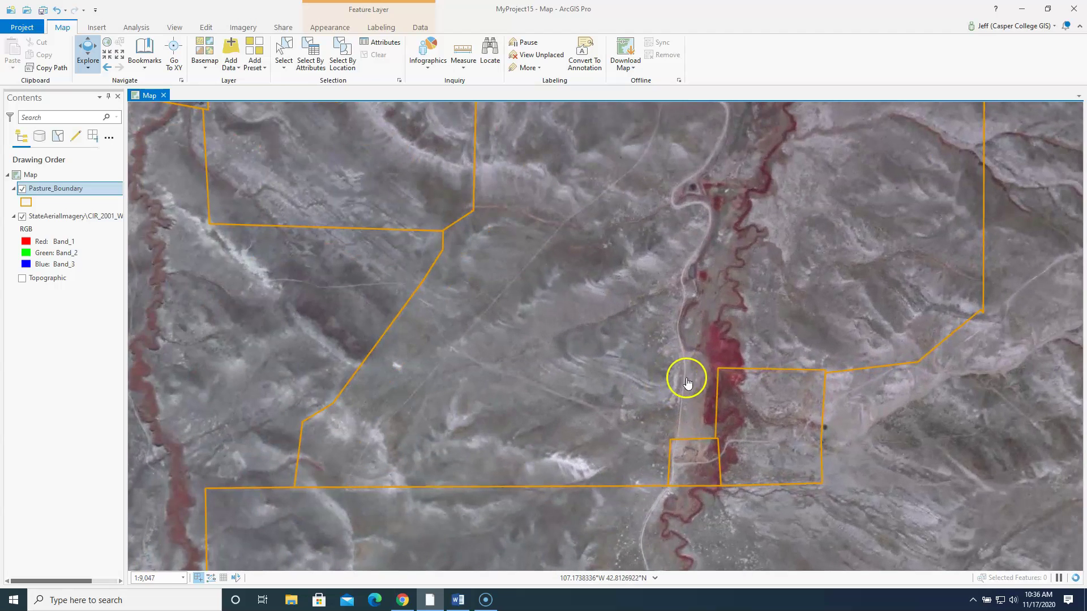
{"action": "left_click_drag", "start_coordinate": [602, 311], "coordinate": [437, 445]}
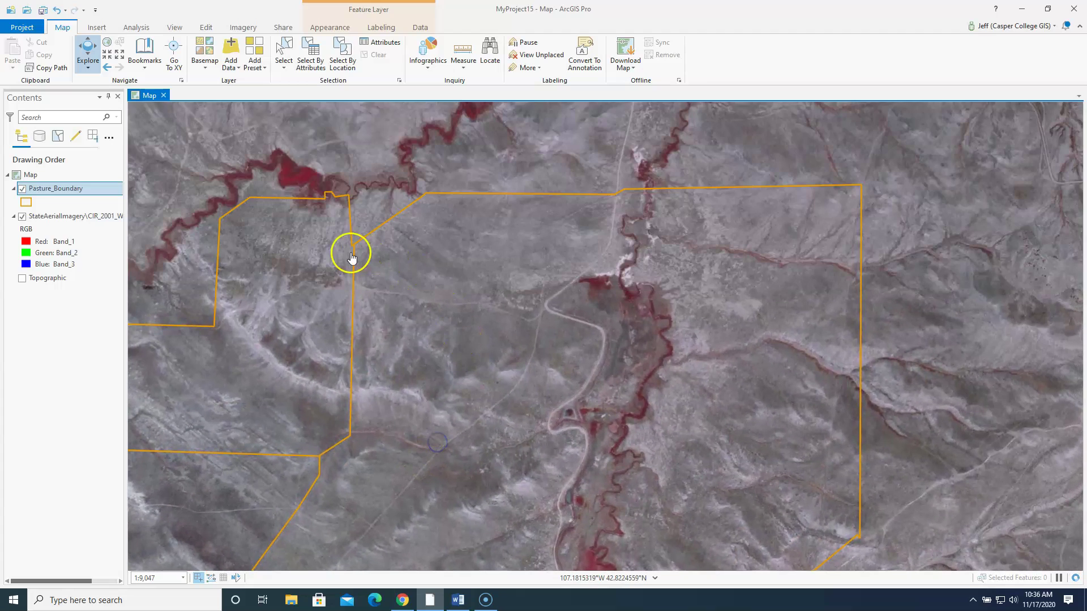
{"action": "left_click_drag", "start_coordinate": [338, 248], "coordinate": [714, 364]}
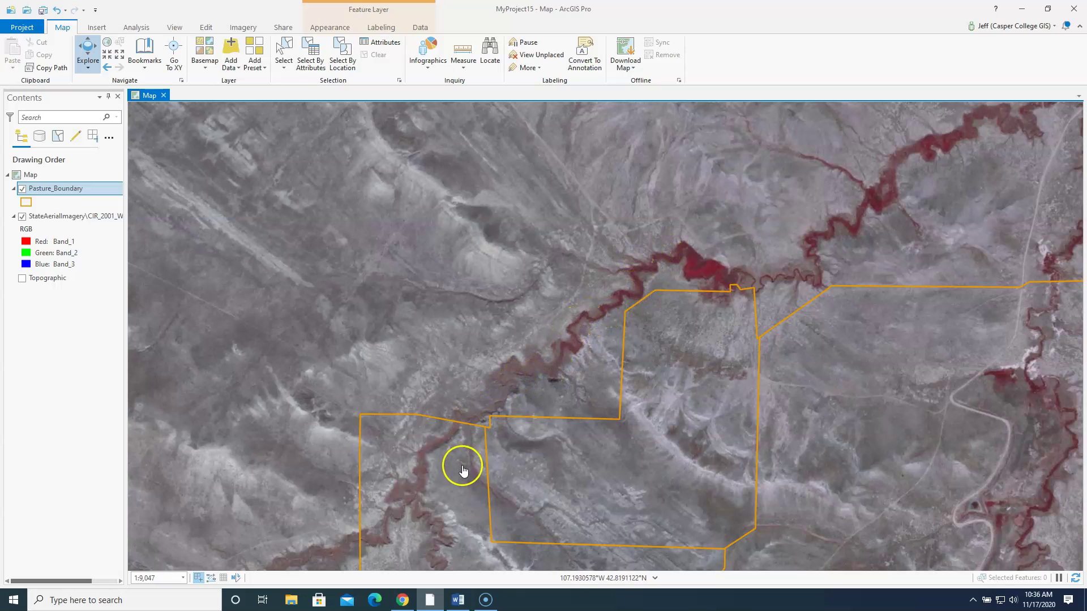
{"action": "left_click_drag", "start_coordinate": [462, 463], "coordinate": [483, 228]}
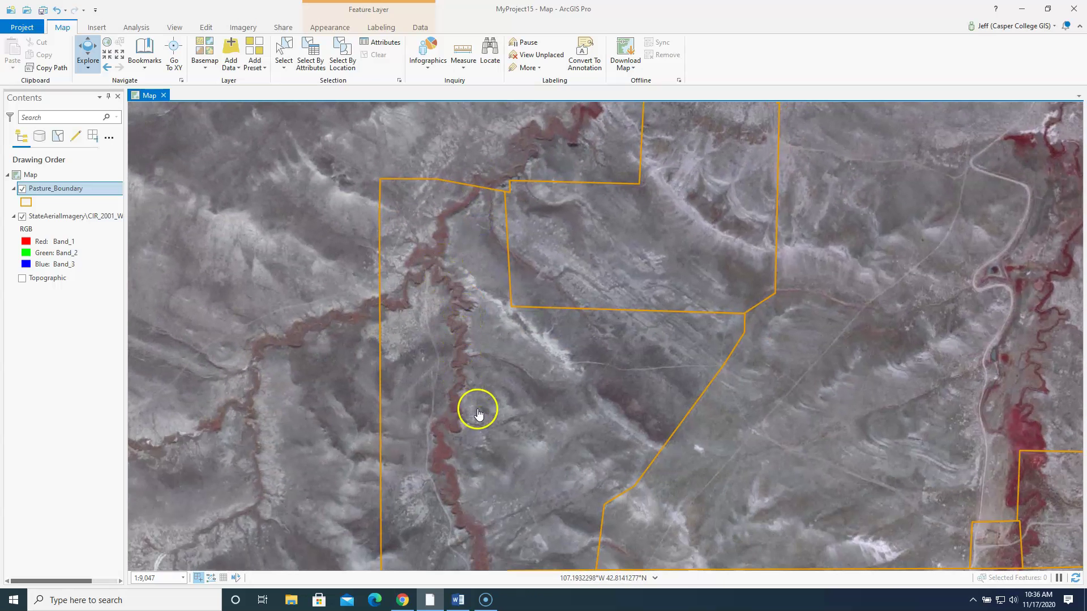
{"action": "left_click_drag", "start_coordinate": [543, 433], "coordinate": [485, 371]}
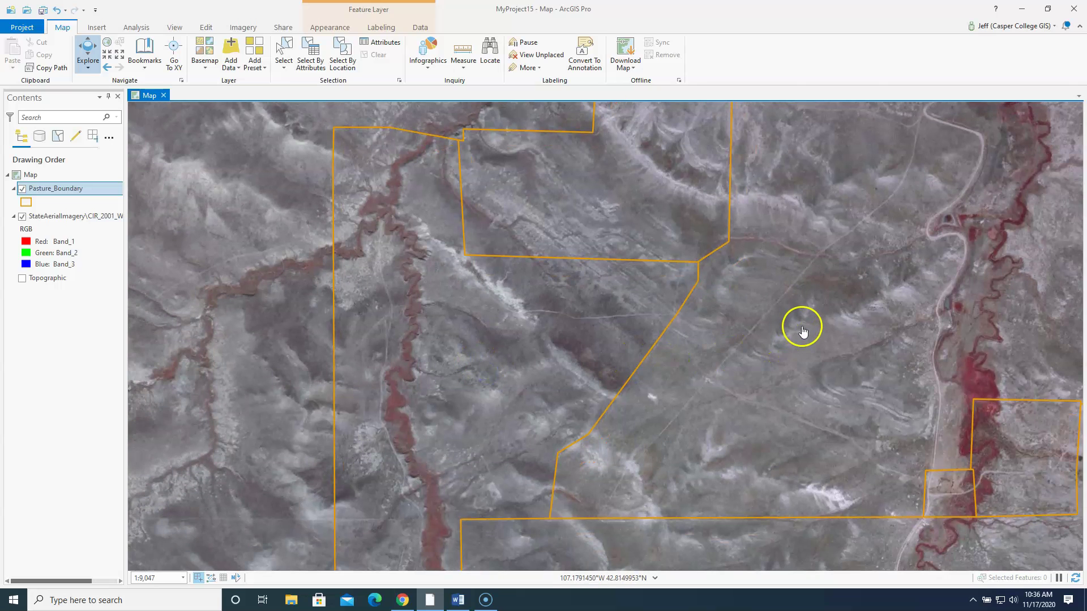
{"action": "left_click_drag", "start_coordinate": [800, 323], "coordinate": [583, 325]}
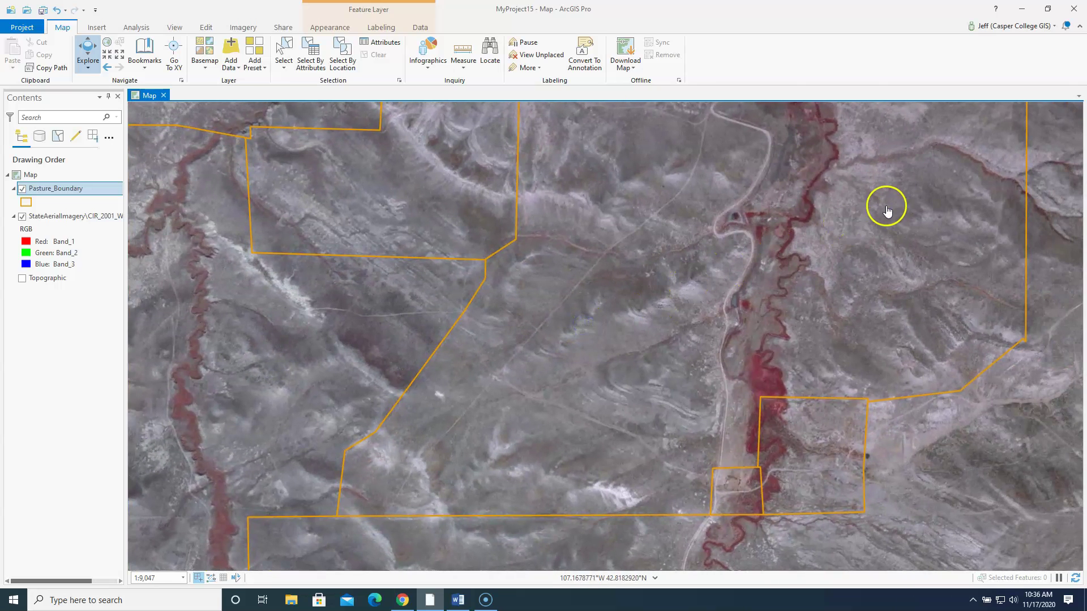
{"action": "left_click_drag", "start_coordinate": [885, 206], "coordinate": [718, 318]}
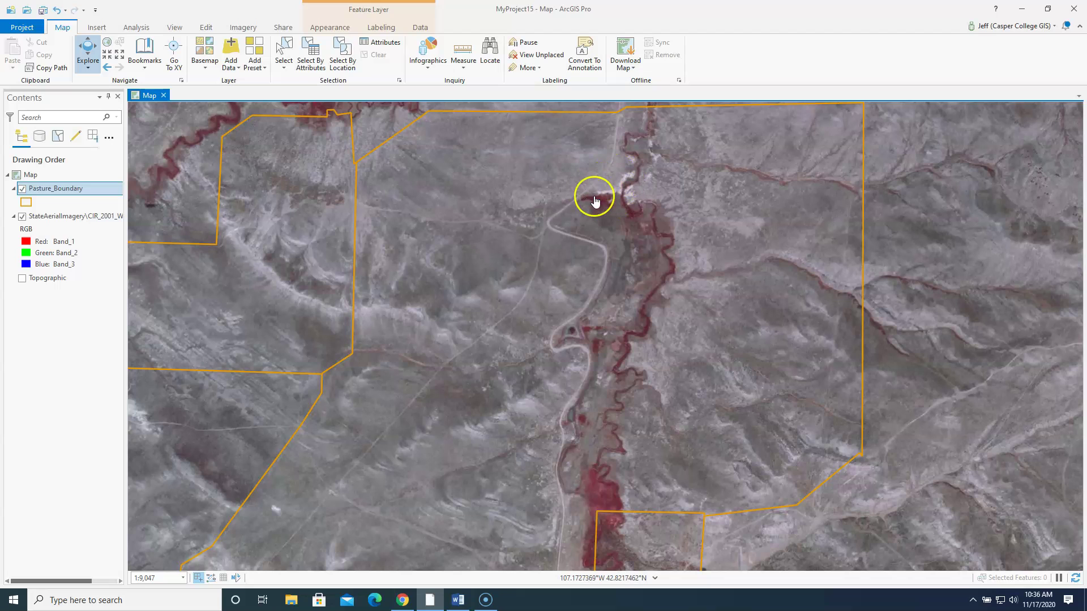
{"action": "left_click_drag", "start_coordinate": [409, 347], "coordinate": [454, 206]}
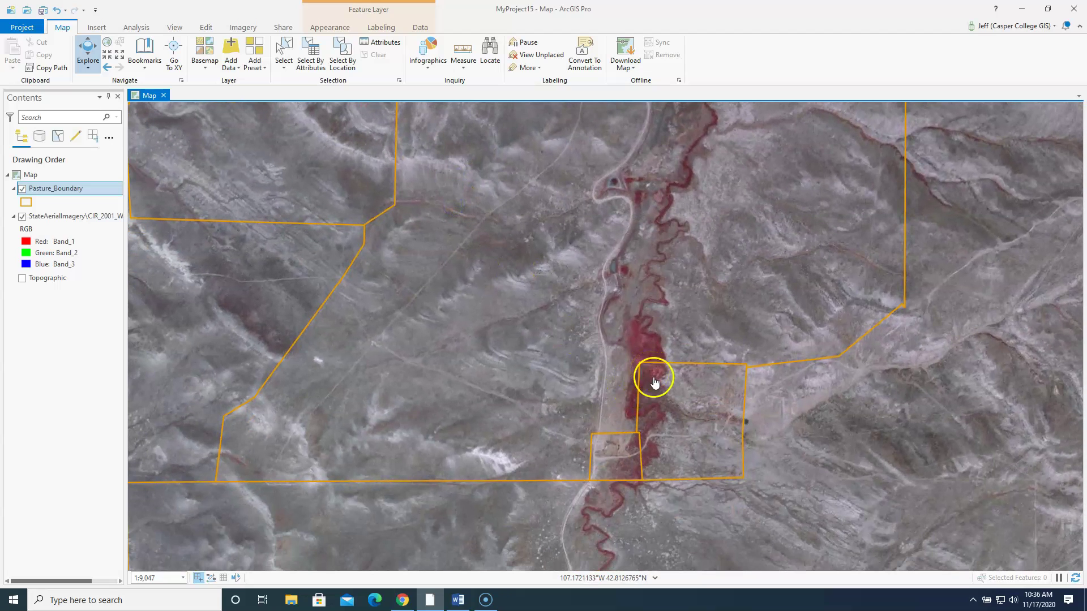
{"action": "left_click_drag", "start_coordinate": [350, 372], "coordinate": [591, 374]}
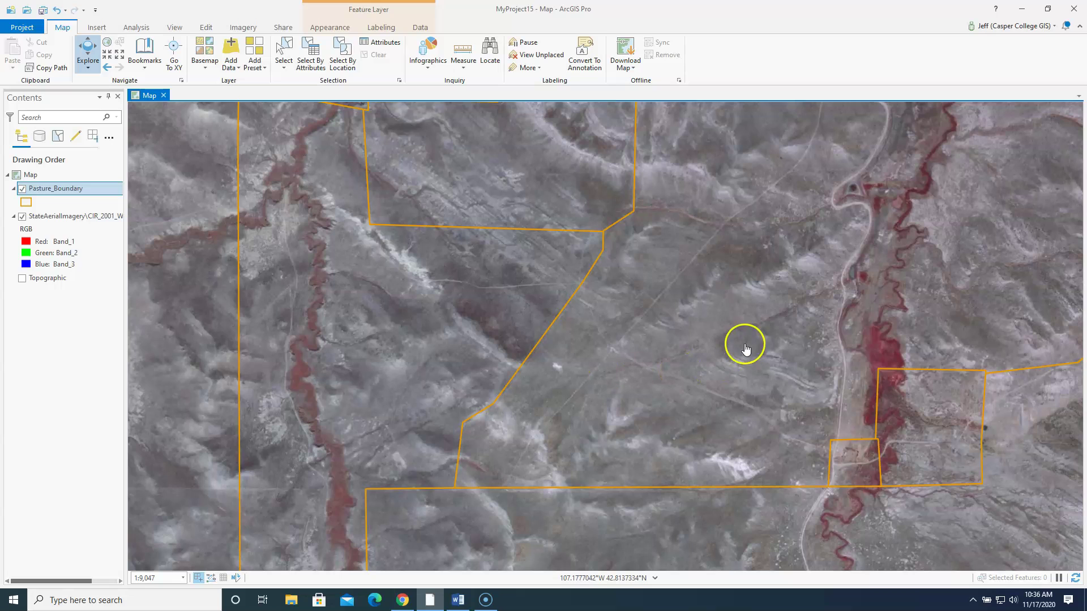
{"action": "left_click_drag", "start_coordinate": [807, 274], "coordinate": [667, 308]}
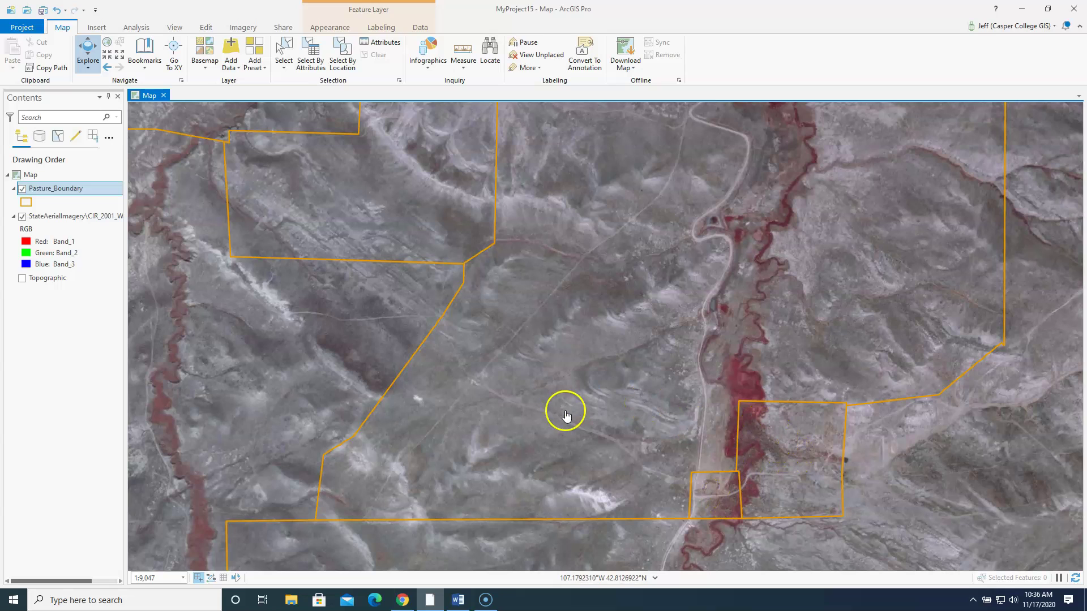
{"action": "left_click", "coordinate": [44, 191]}
{"action": "right_click", "coordinate": [44, 191]}
{"action": "left_click", "coordinate": [195, 242]}
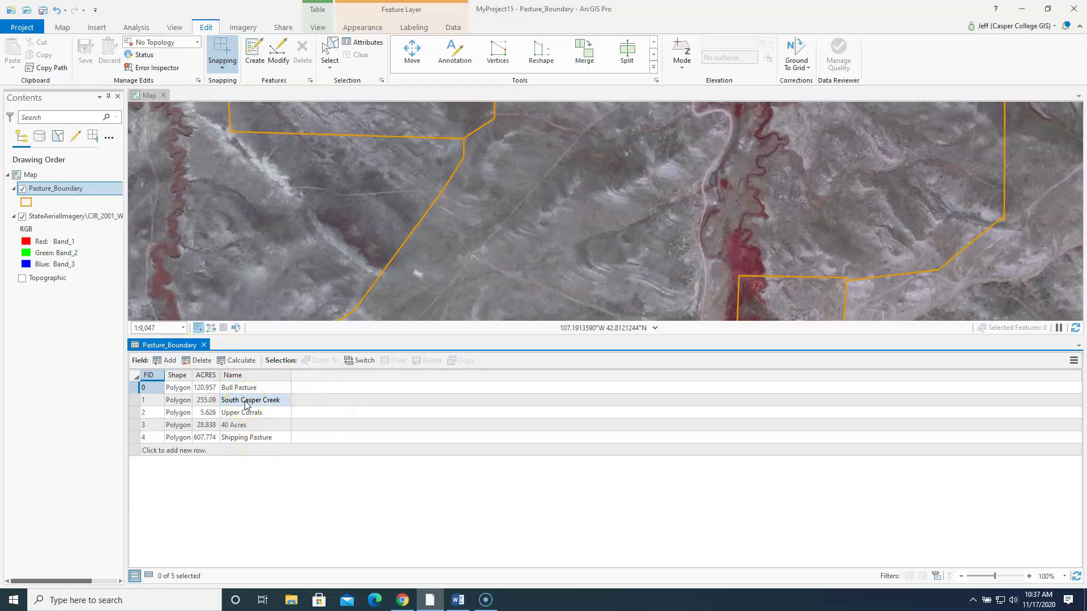
{"action": "left_click", "coordinate": [203, 346]}
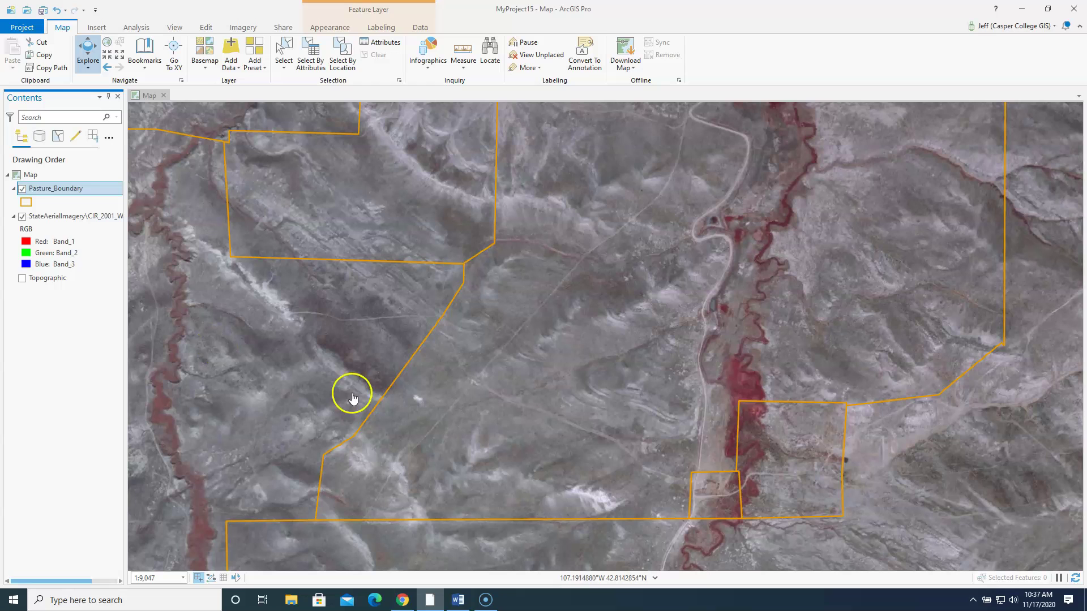
{"action": "left_click_drag", "start_coordinate": [771, 436], "coordinate": [608, 389]}
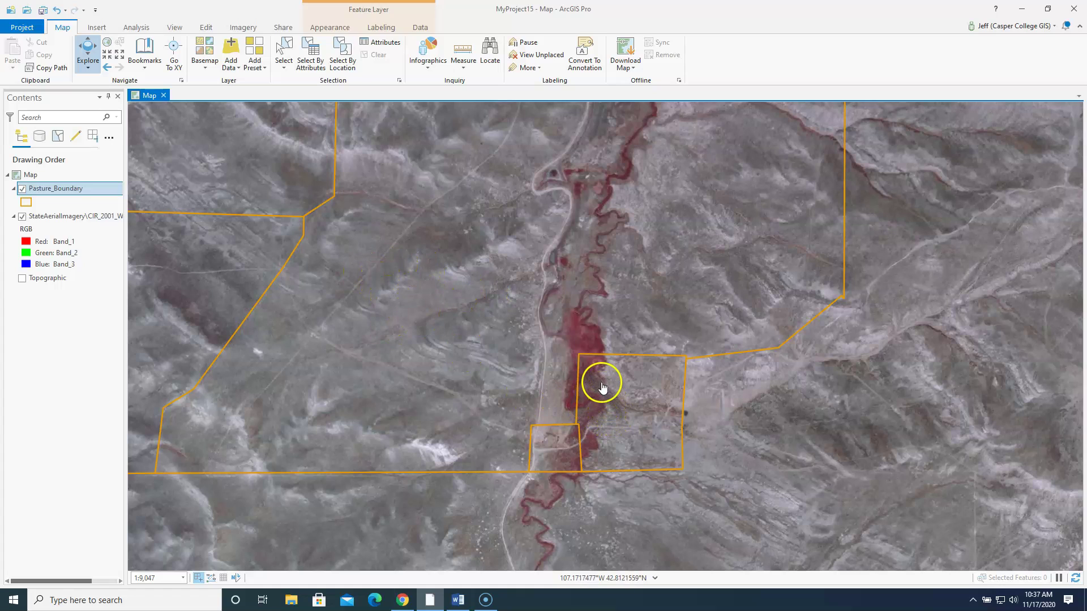
{"action": "left_click", "coordinate": [623, 393]}
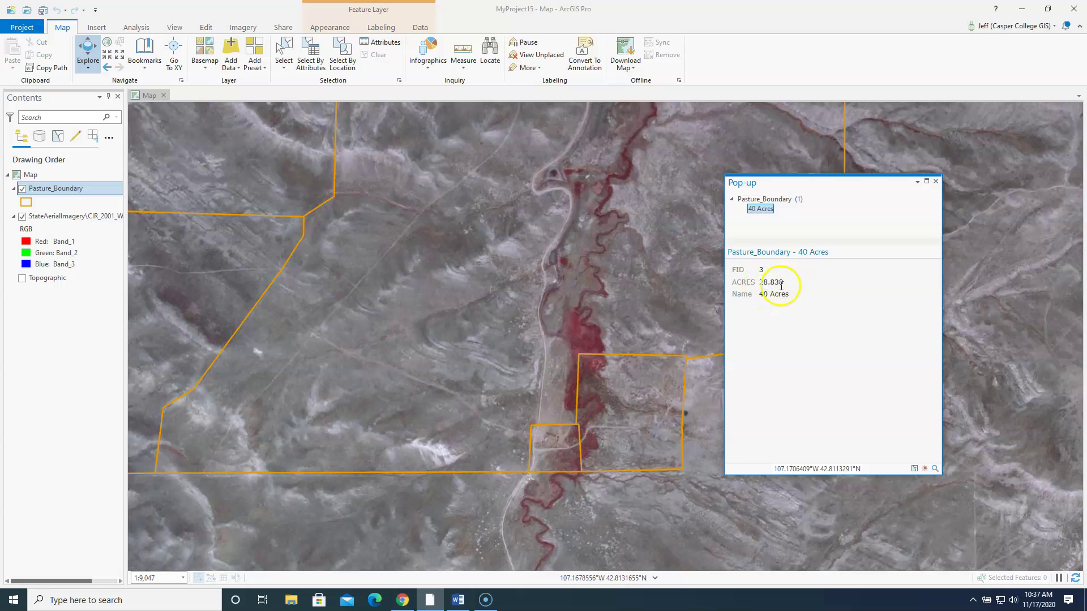
{"action": "left_click_drag", "start_coordinate": [818, 182], "coordinate": [885, 176]}
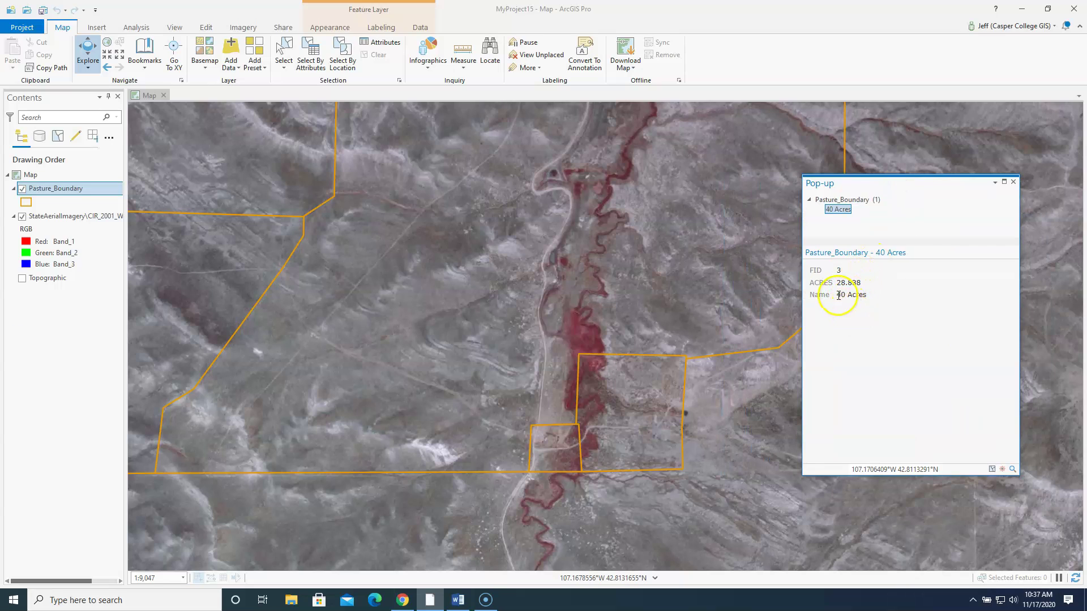
{"action": "left_click", "coordinate": [1013, 182]}
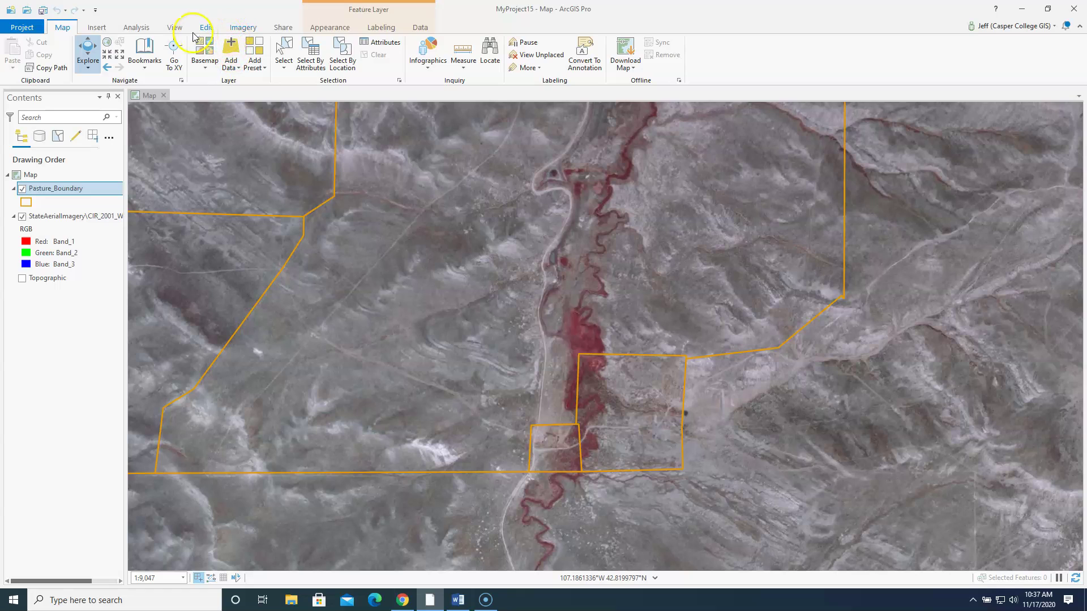
Show the Catalog pane from the View tab and expand Folders to reveal MyProject15
{"action": "left_click", "coordinate": [177, 28]}
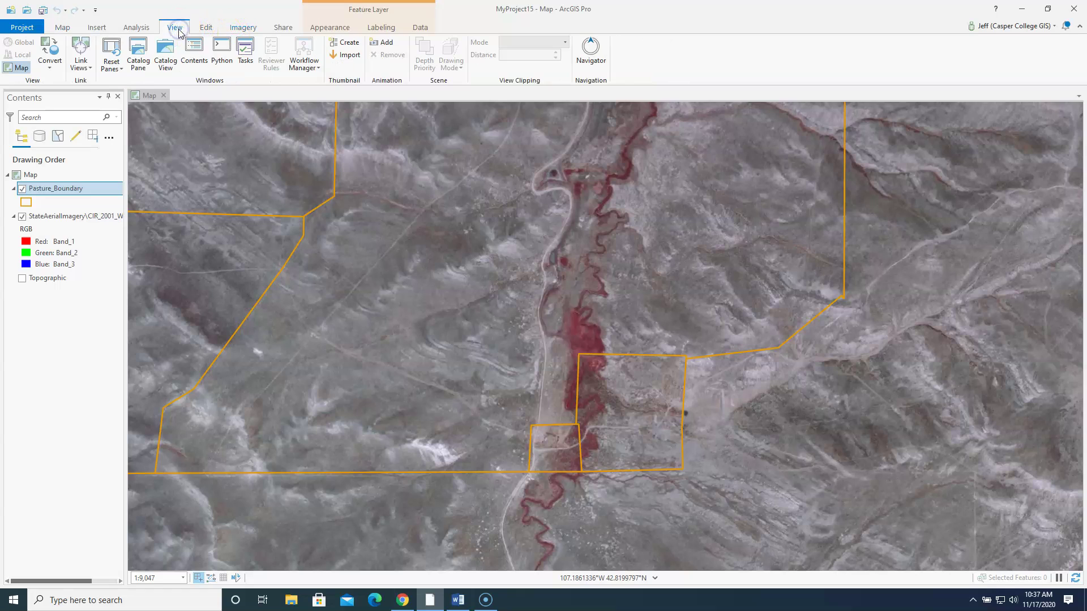
{"action": "left_click", "coordinate": [137, 61]}
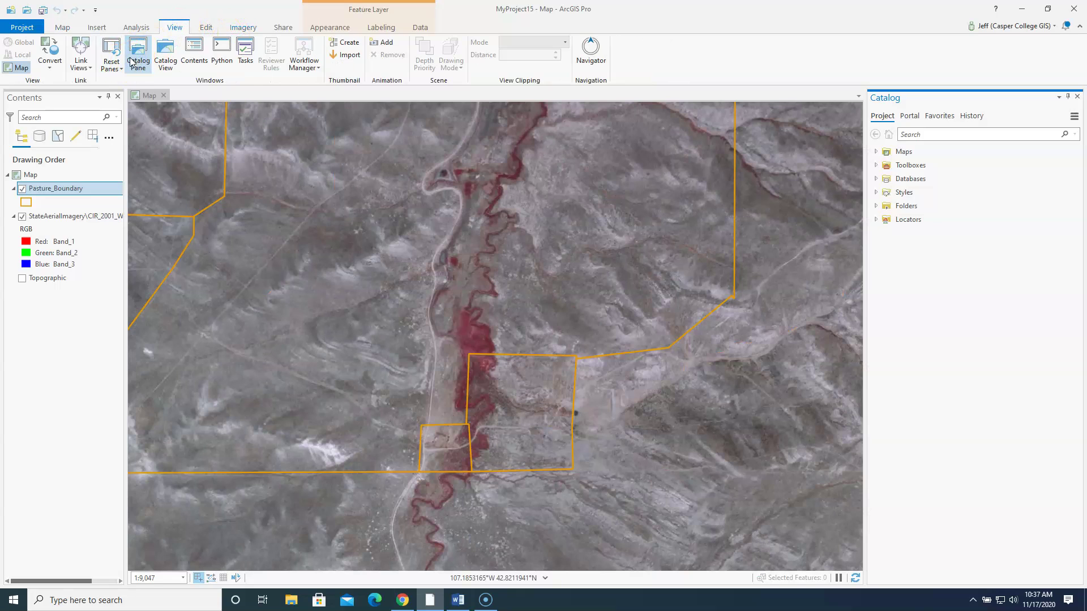
{"action": "left_click", "coordinate": [875, 206]}
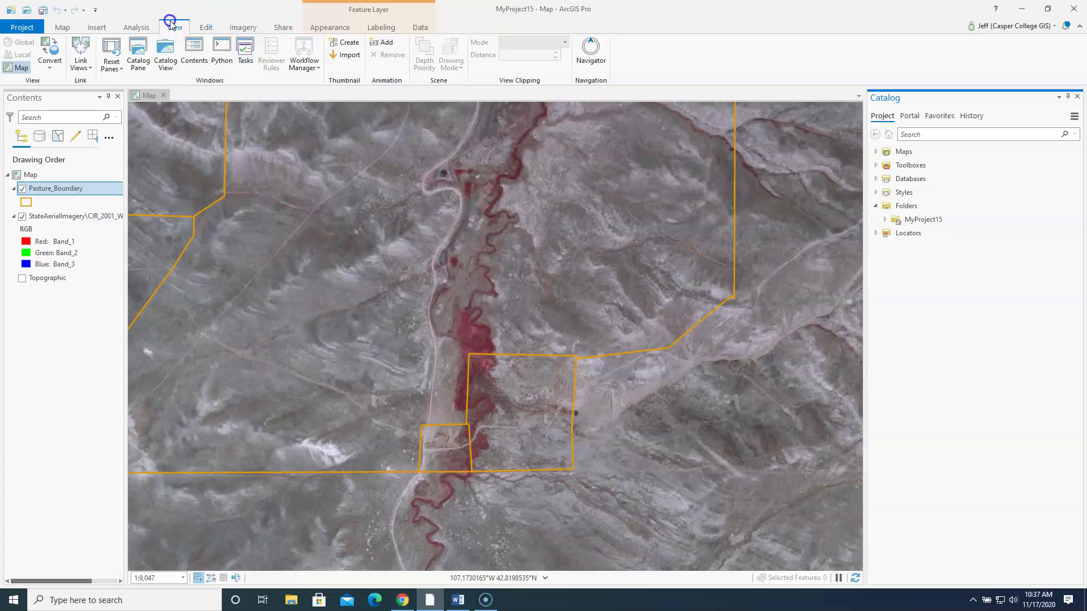
Add a folder connection to Desktop > Data and expand it to list Pasture_Boundary.shp
{"action": "right_click", "coordinate": [912, 281]}
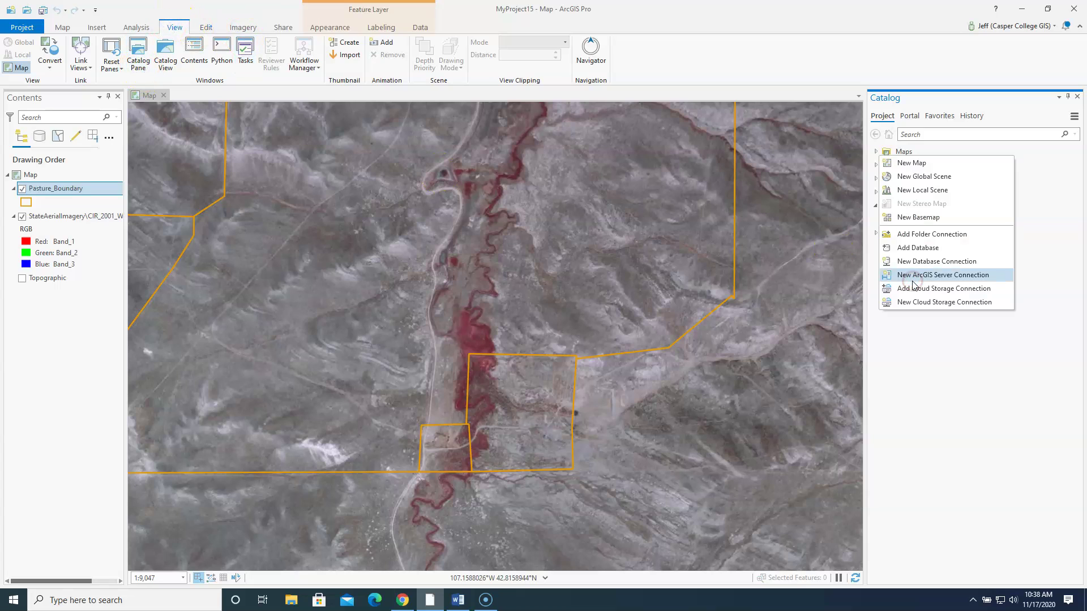
{"action": "left_click", "coordinate": [916, 236]}
{"action": "left_click_drag", "start_coordinate": [817, 89], "coordinate": [594, 116]}
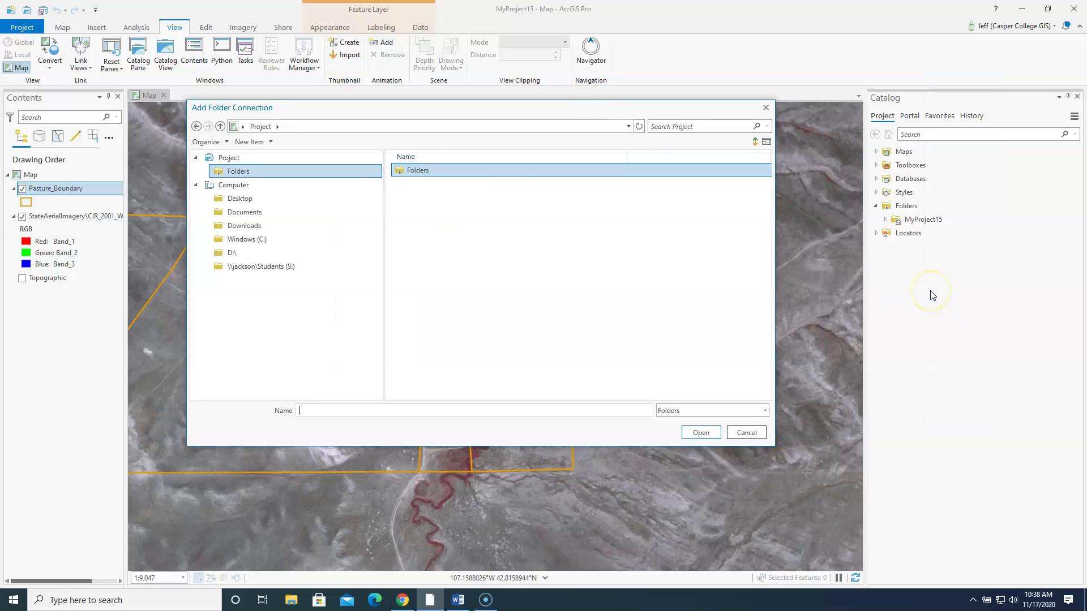
{"action": "left_click", "coordinate": [239, 200]}
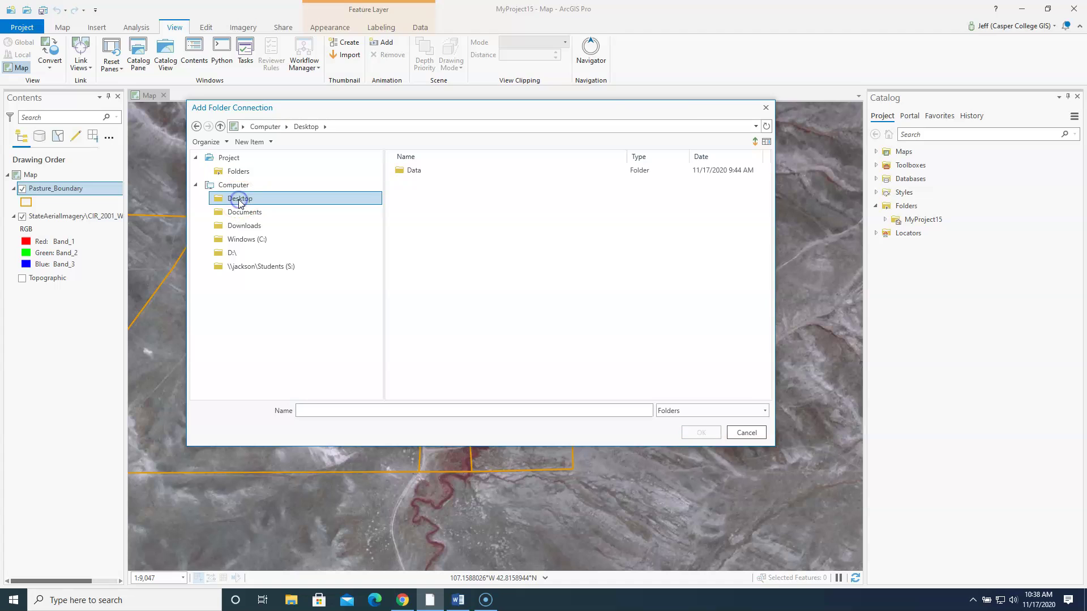
{"action": "left_click", "coordinate": [408, 172]}
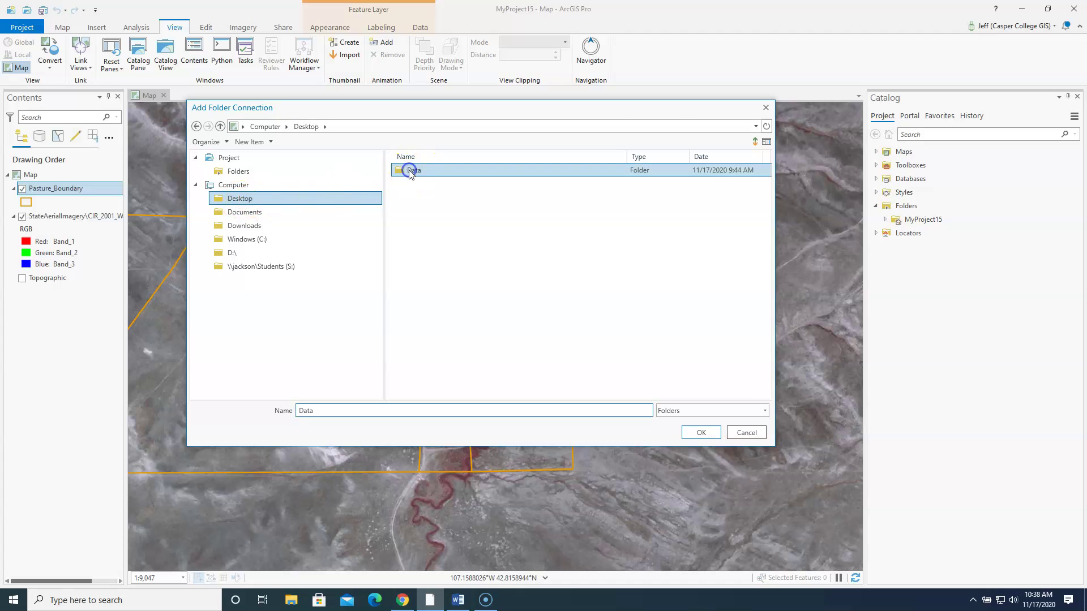
{"action": "left_click", "coordinate": [701, 433]}
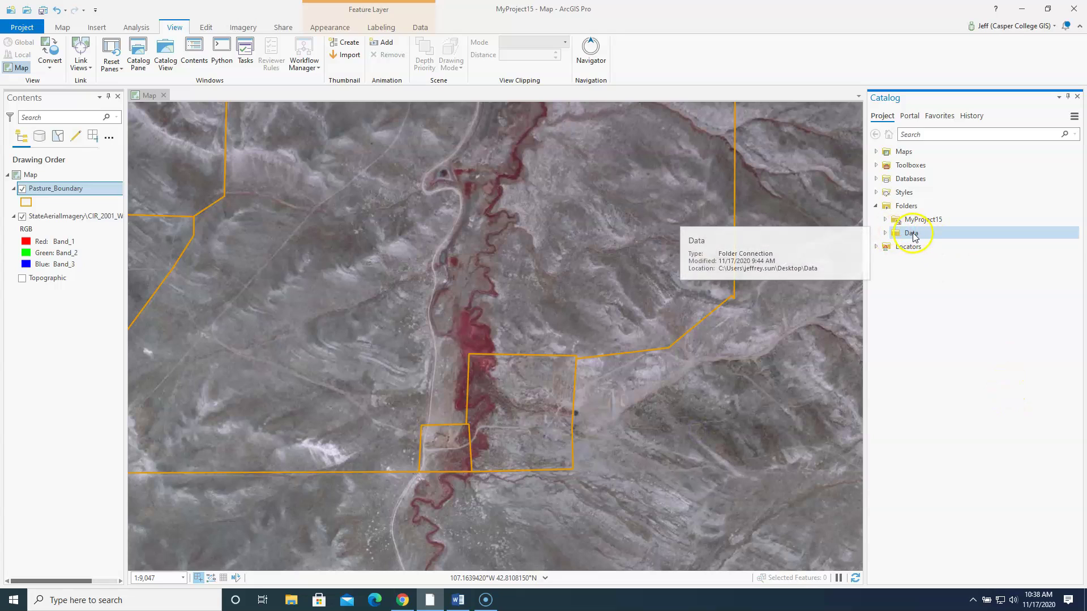
{"action": "left_click", "coordinate": [885, 233]}
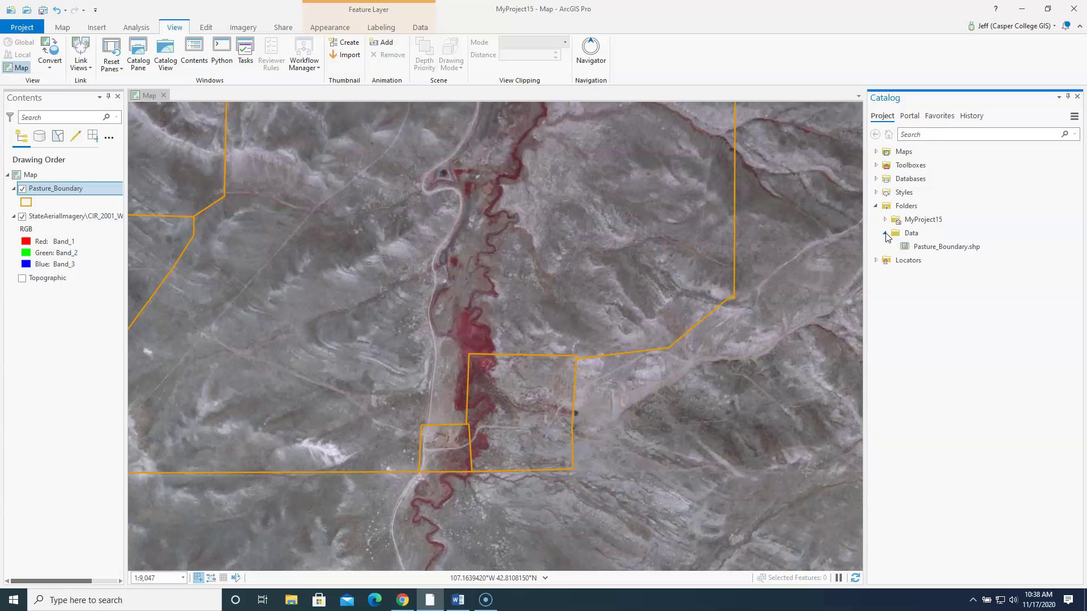
{"action": "left_click", "coordinate": [952, 248]}
{"action": "left_click", "coordinate": [908, 235]}
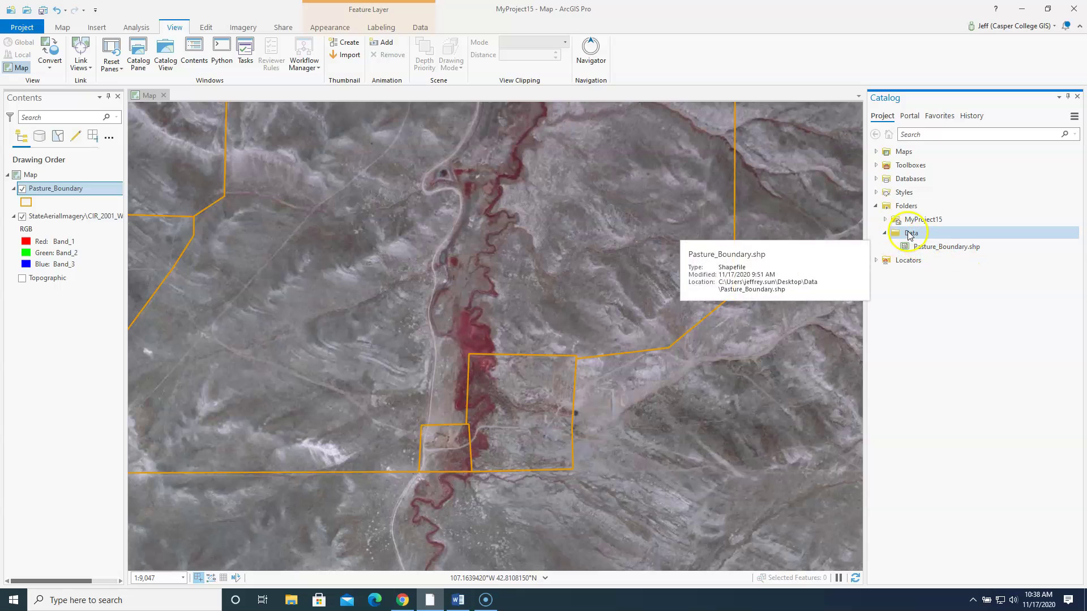
Create a Polygon shapefile named Riparian_Area in Data using the Current Map coordinate system
{"action": "right_click", "coordinate": [908, 239]}
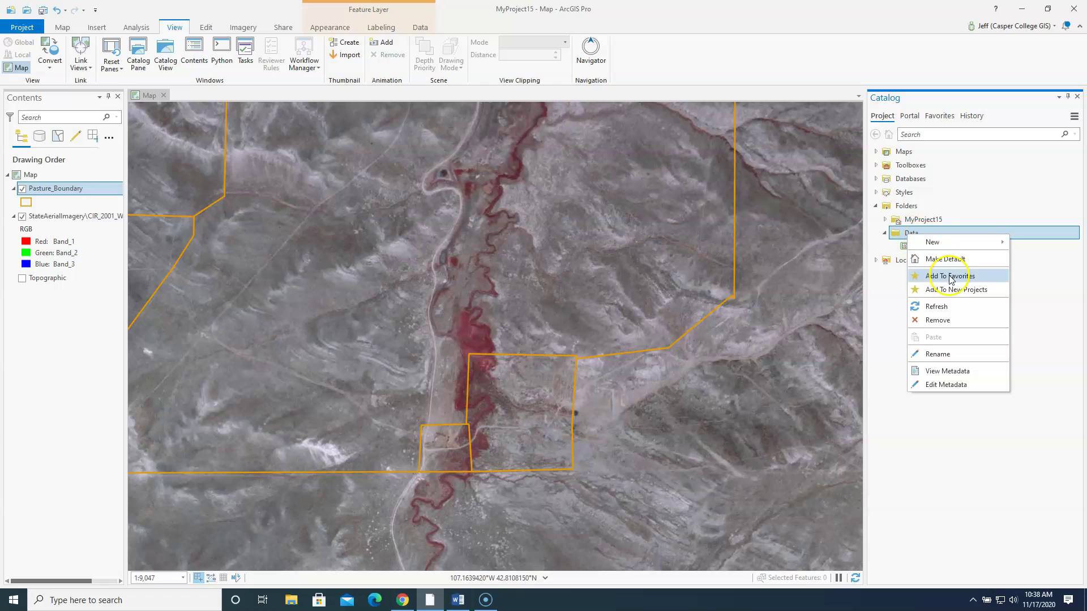
{"action": "mouse_move", "coordinate": [951, 249]}
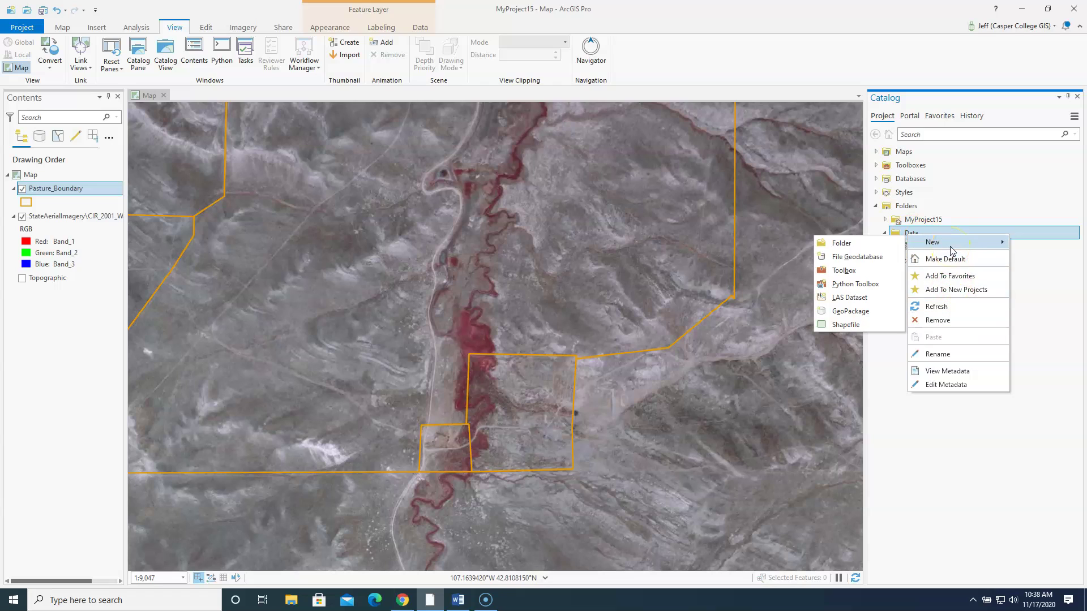
{"action": "left_click", "coordinate": [843, 325]}
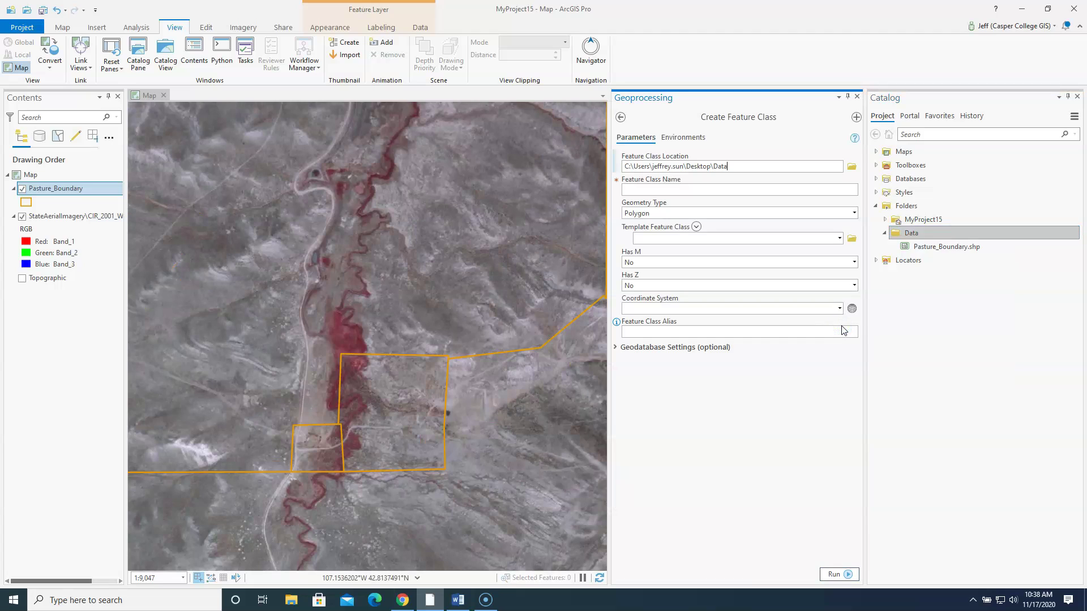
{"action": "left_click", "coordinate": [695, 190]}
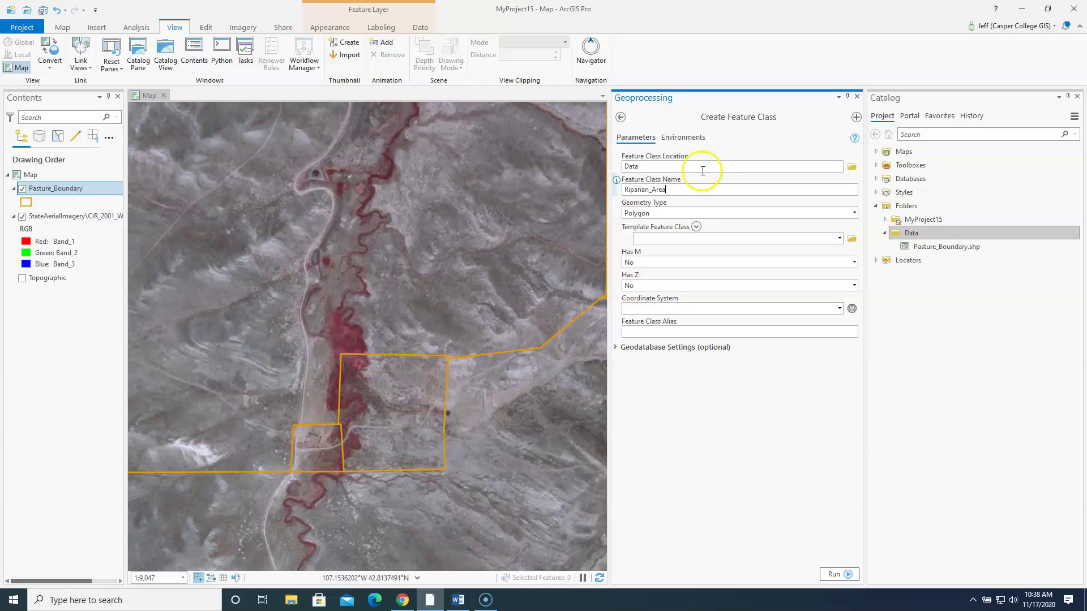
{"action": "left_click", "coordinate": [662, 215]}
{"action": "left_click", "coordinate": [855, 214]}
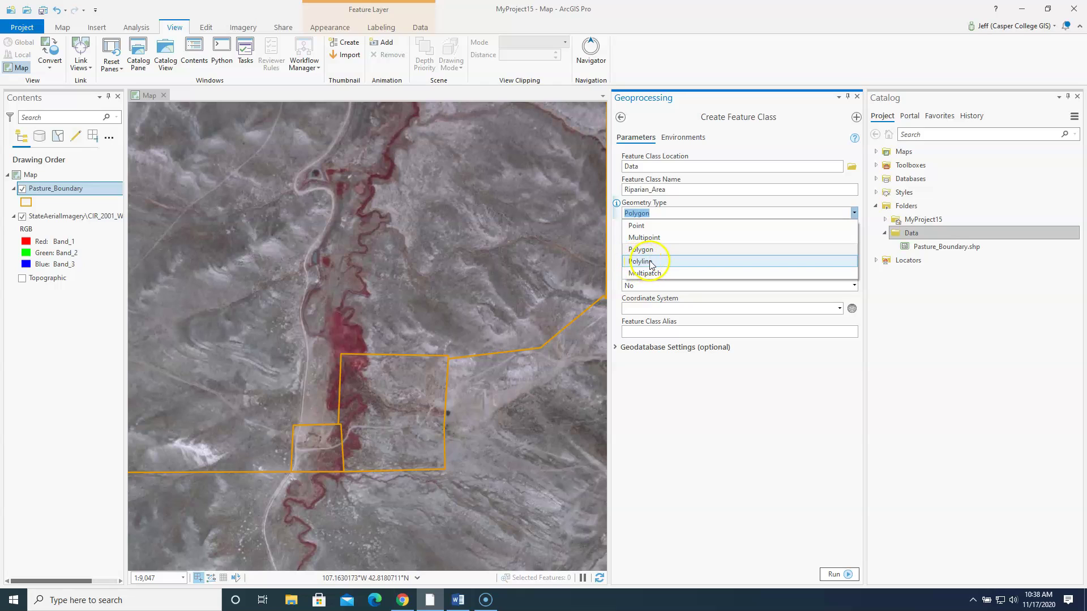
{"action": "left_click", "coordinate": [650, 253]}
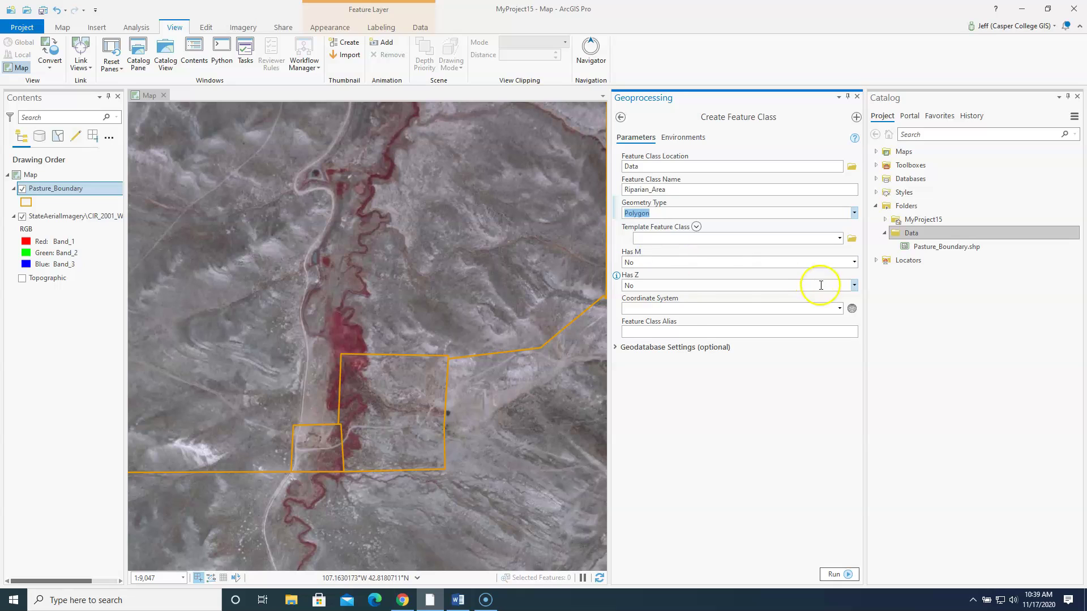
{"action": "left_click", "coordinate": [653, 309]}
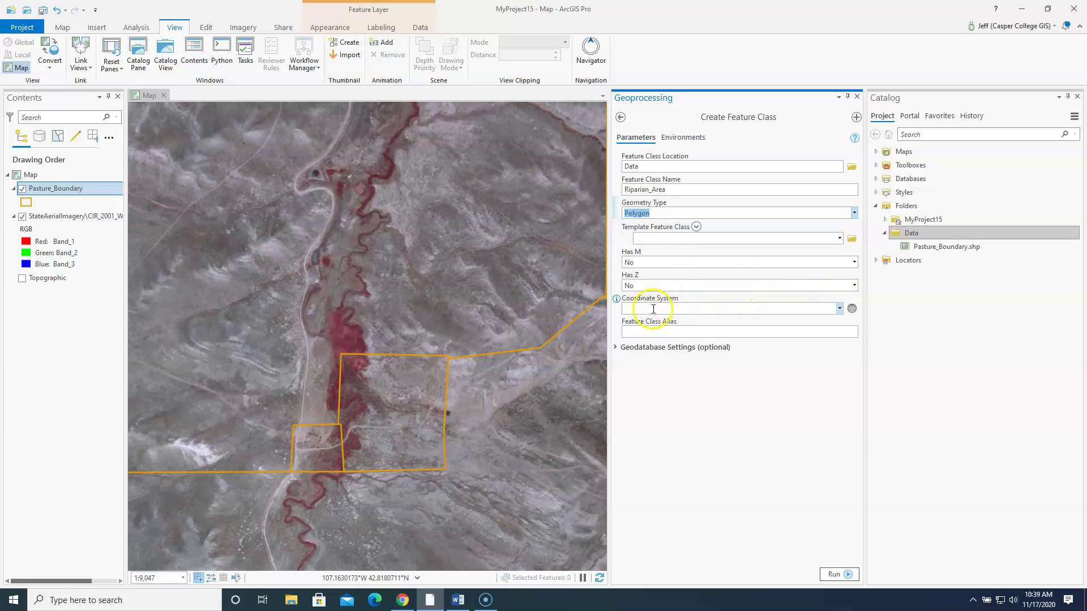
{"action": "left_click", "coordinate": [839, 310]}
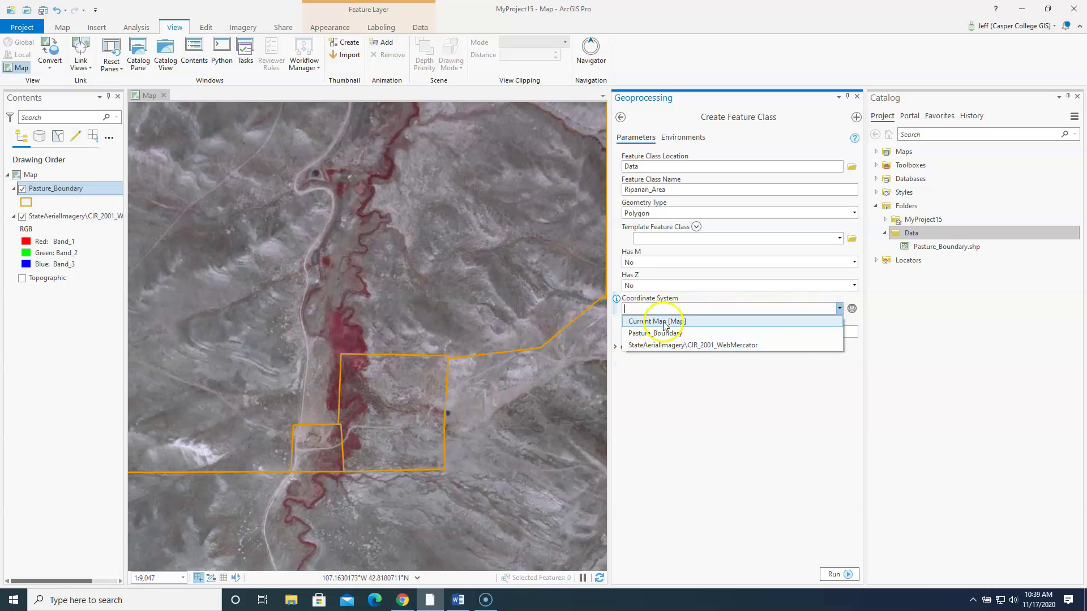
{"action": "left_click", "coordinate": [665, 322]}
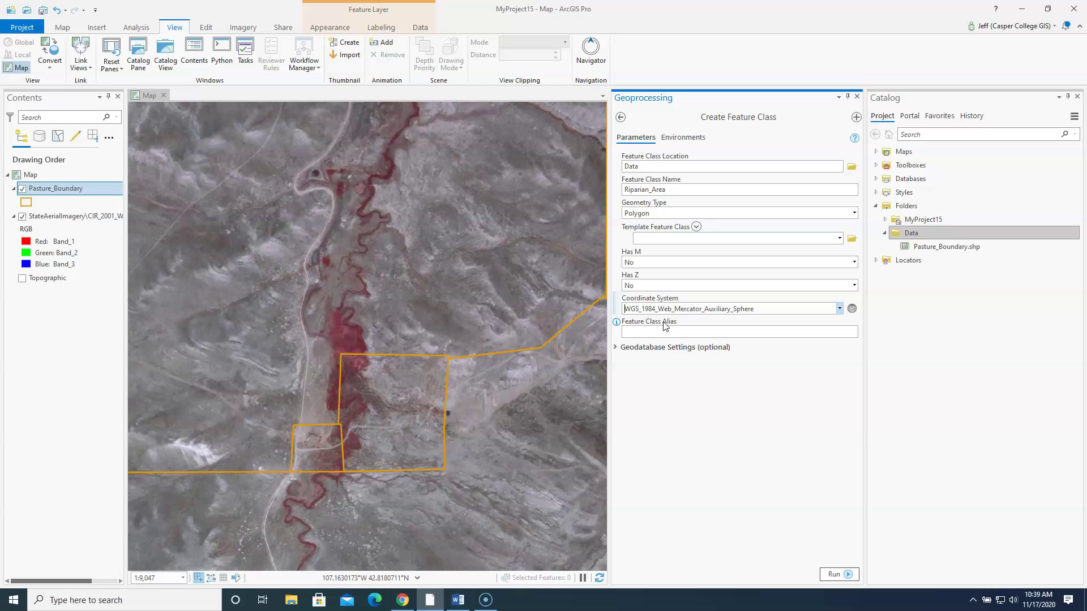
{"action": "left_click", "coordinate": [832, 575]}
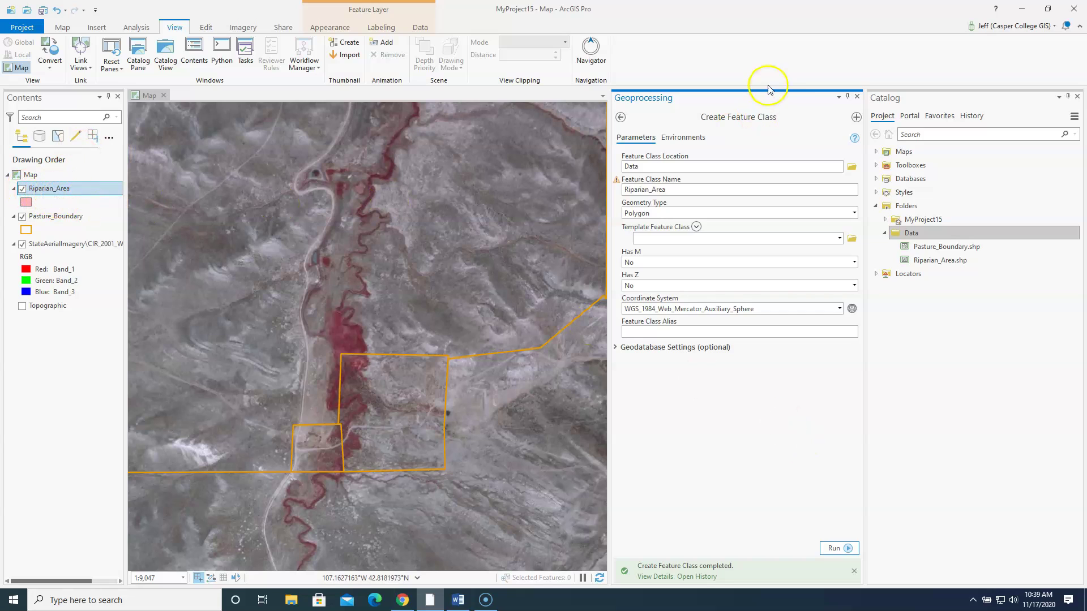
Close the Create Feature Class tool and Catalog pane, and open the Riparian_Area symbol settings
{"action": "left_click", "coordinate": [857, 96]}
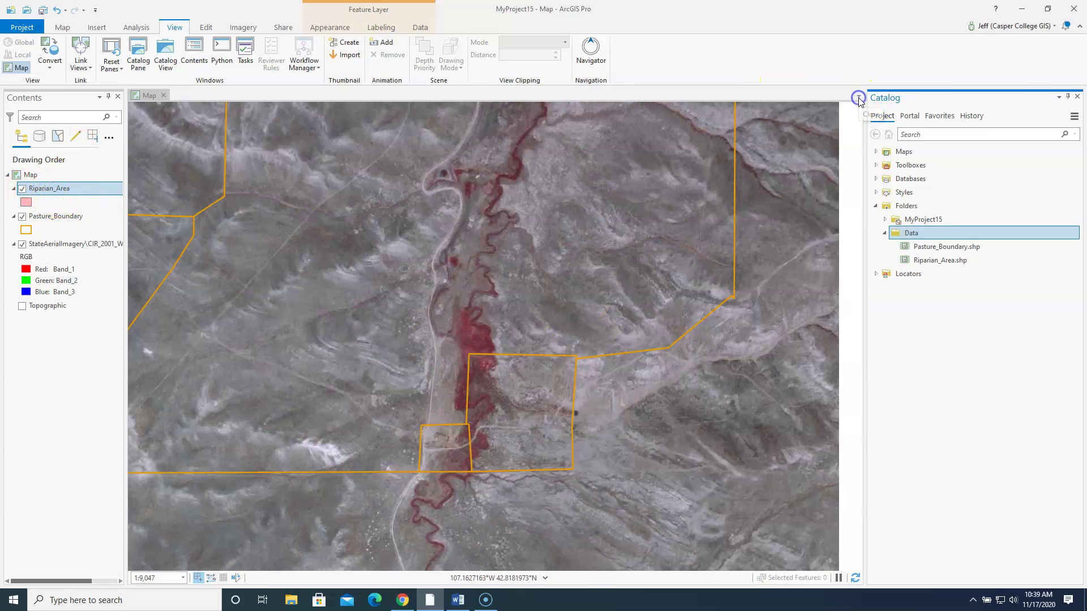
{"action": "left_click", "coordinate": [1078, 97]}
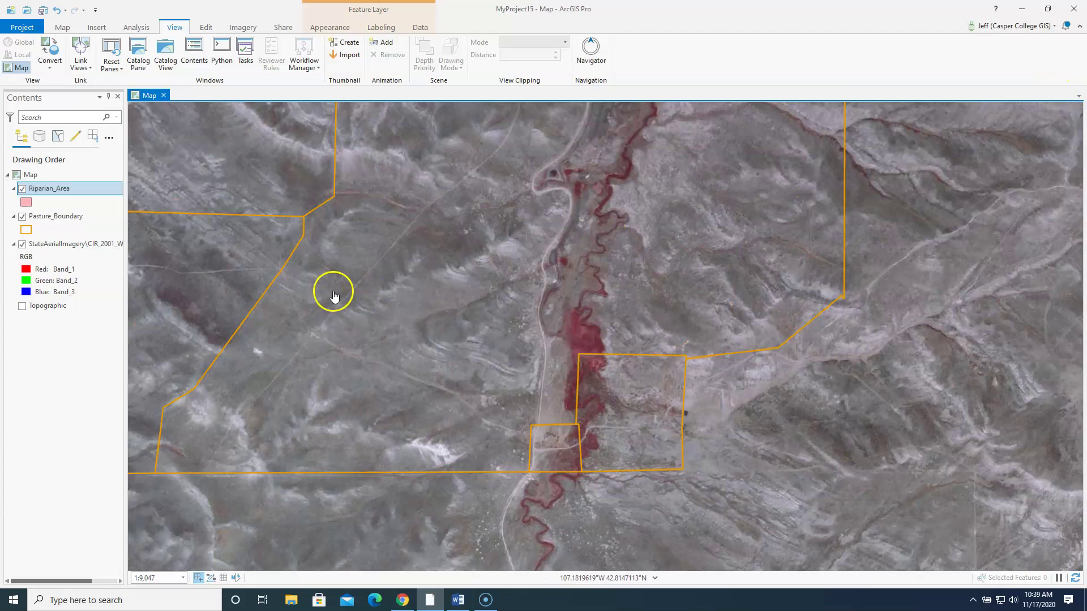
{"action": "left_click", "coordinate": [25, 203]}
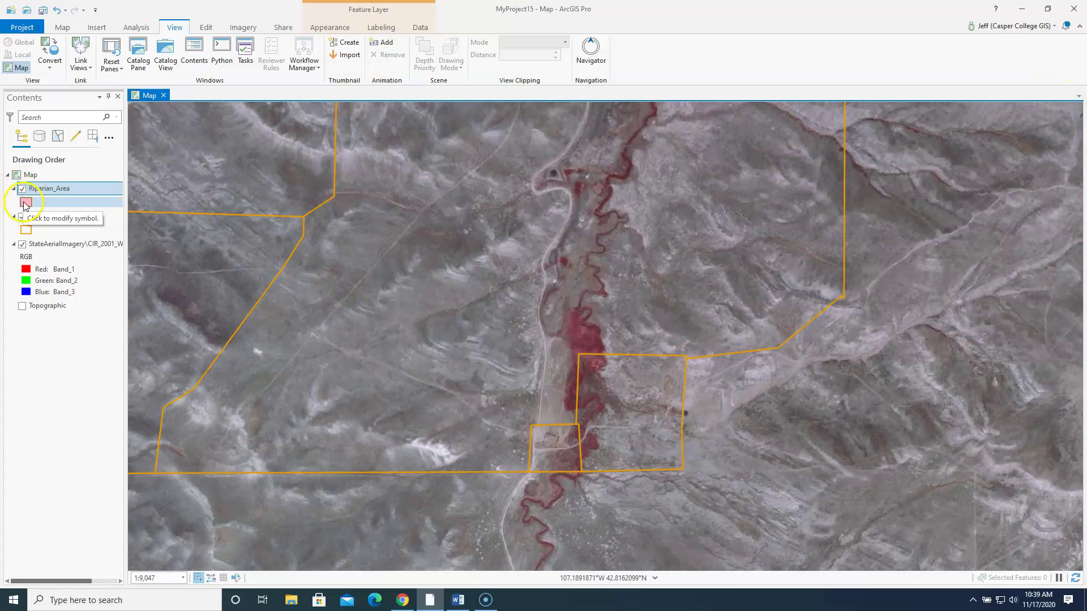
{"action": "left_click", "coordinate": [25, 203]}
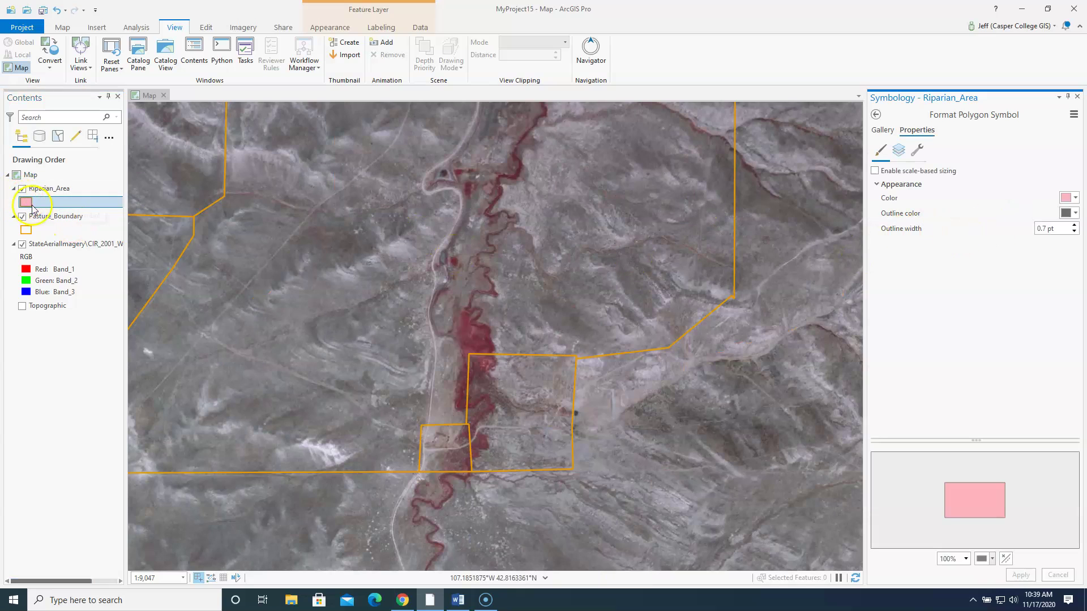
Set the fill to No color with a yellow 2 pt outline, apply, and reselect the layer
{"action": "left_click", "coordinate": [1076, 198]}
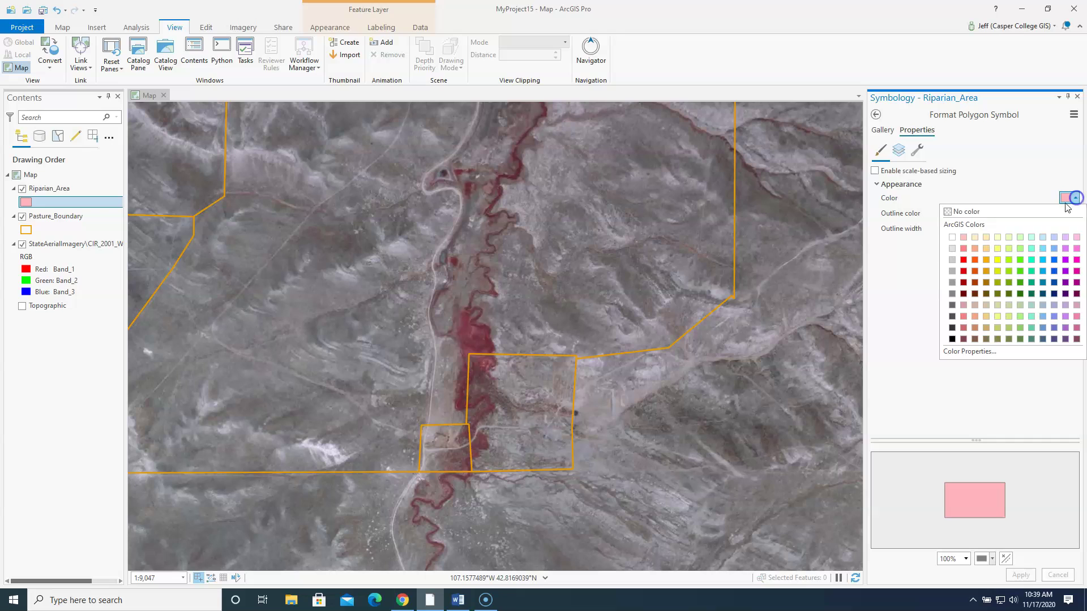
{"action": "left_click", "coordinate": [970, 211]}
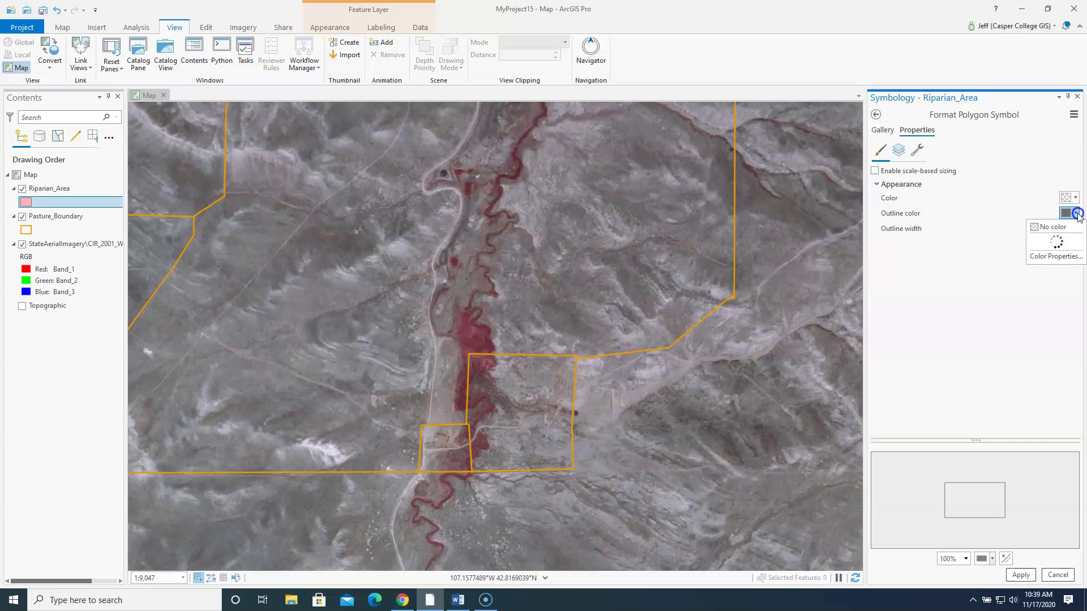
{"action": "left_click", "coordinate": [1076, 213]}
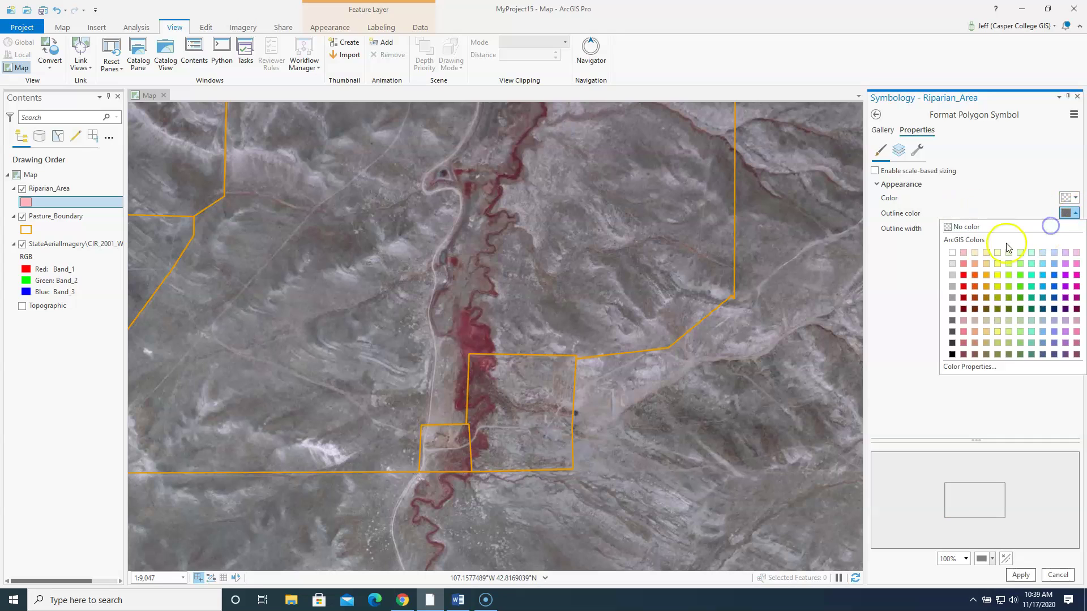
{"action": "left_click", "coordinate": [999, 290]}
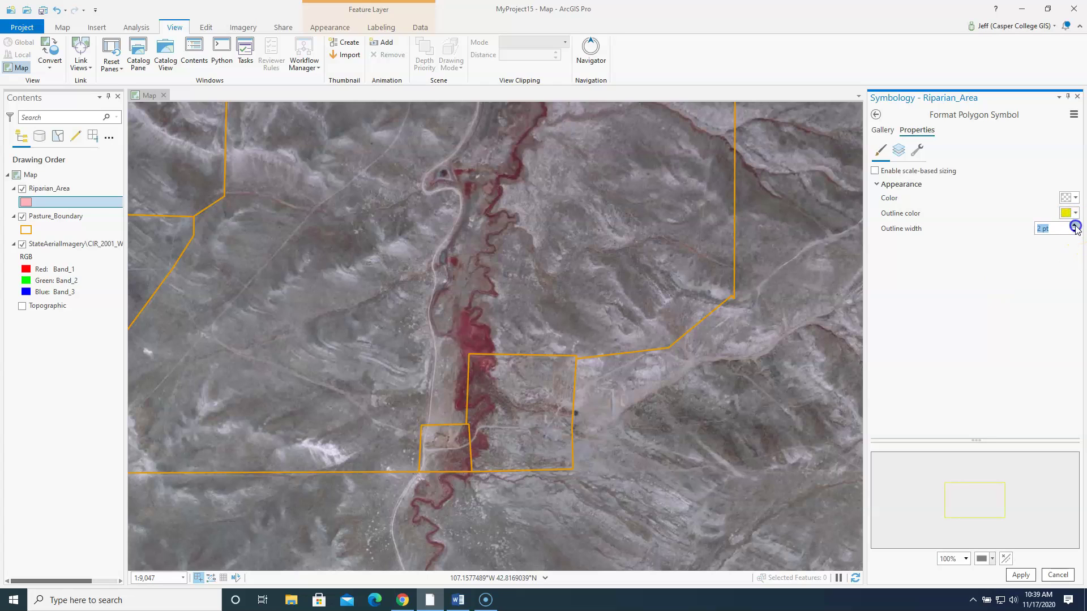
{"action": "left_click", "coordinate": [1020, 576]}
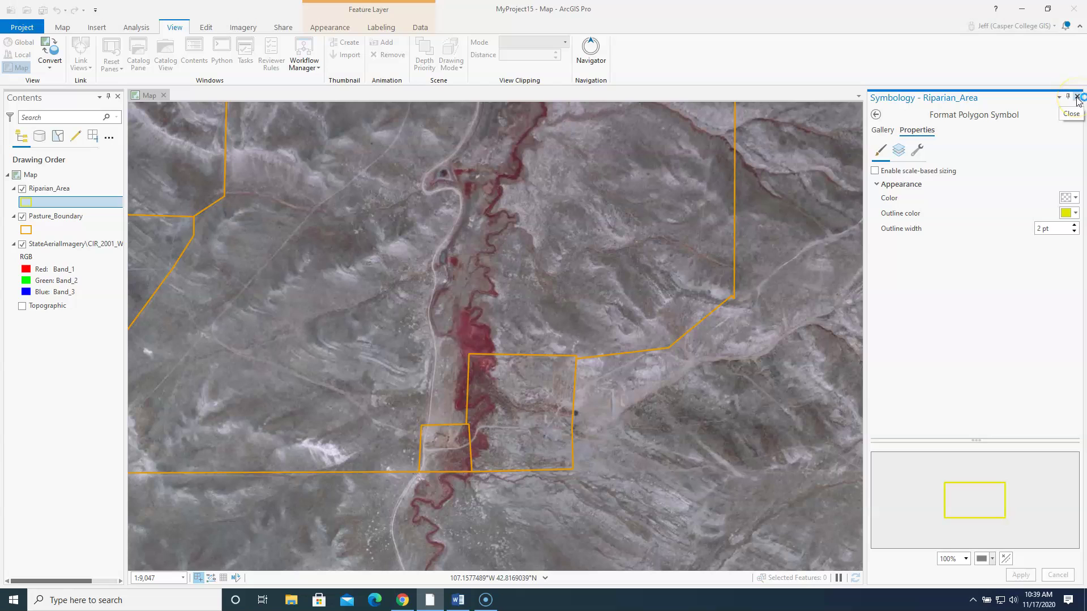
{"action": "left_click", "coordinate": [1077, 99]}
{"action": "left_click", "coordinate": [35, 230]}
{"action": "left_click", "coordinate": [48, 188]}
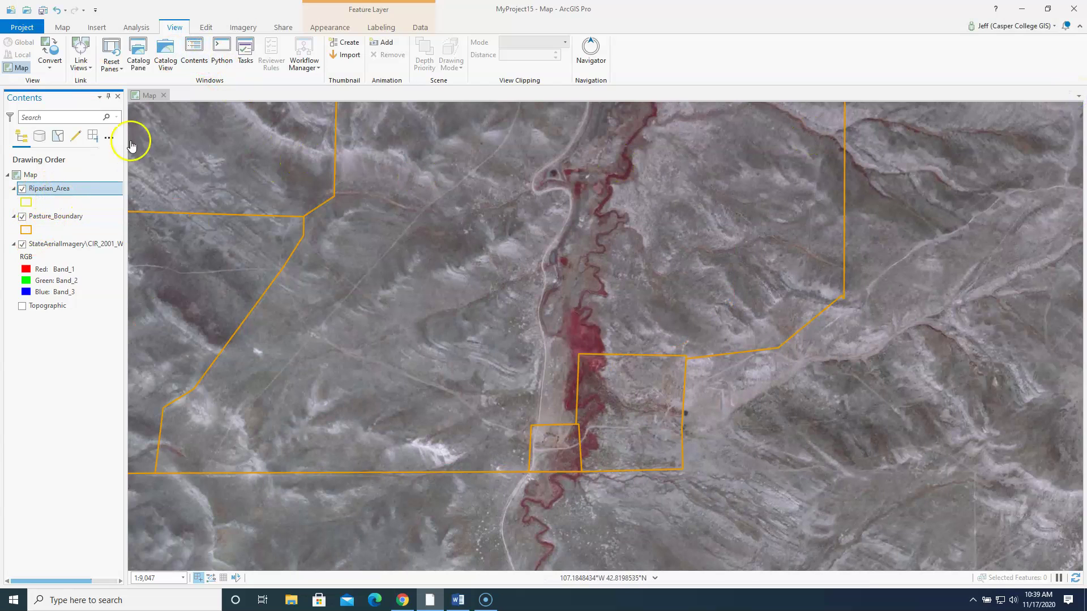
Choose the Riparian_Area polygon template in Create Features and zoom in on the pasture
{"action": "left_click", "coordinate": [205, 27]}
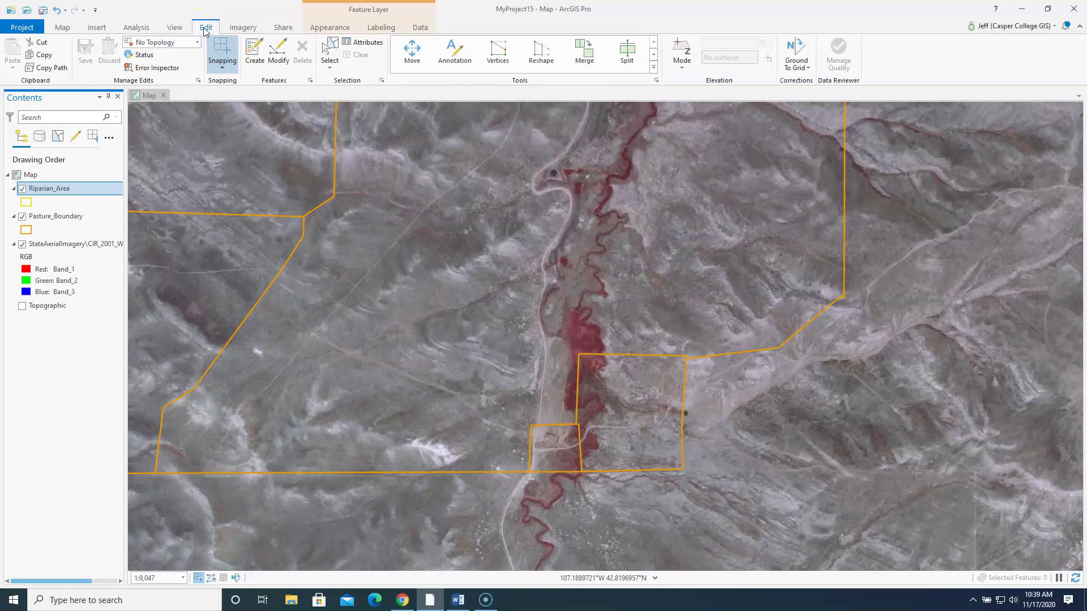
{"action": "left_click", "coordinate": [256, 51]}
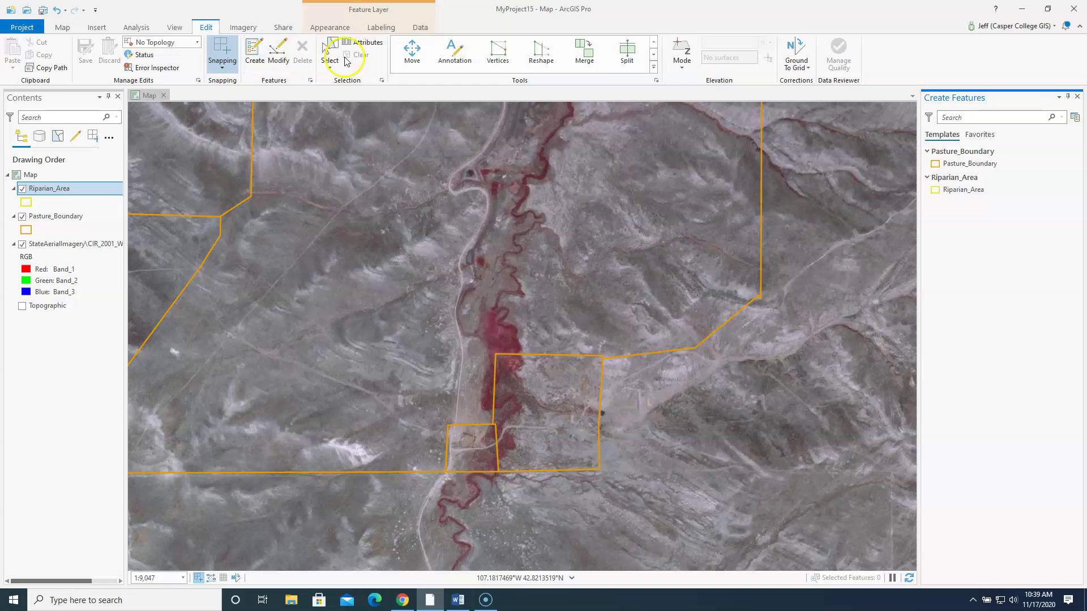
{"action": "left_click", "coordinate": [965, 190]}
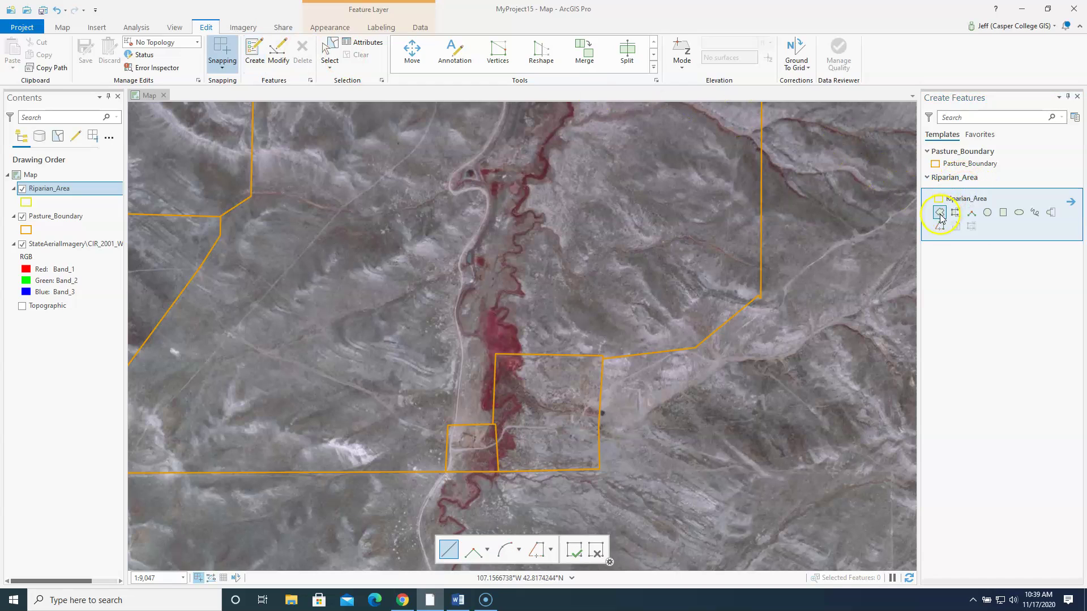
{"action": "left_click", "coordinate": [940, 215]}
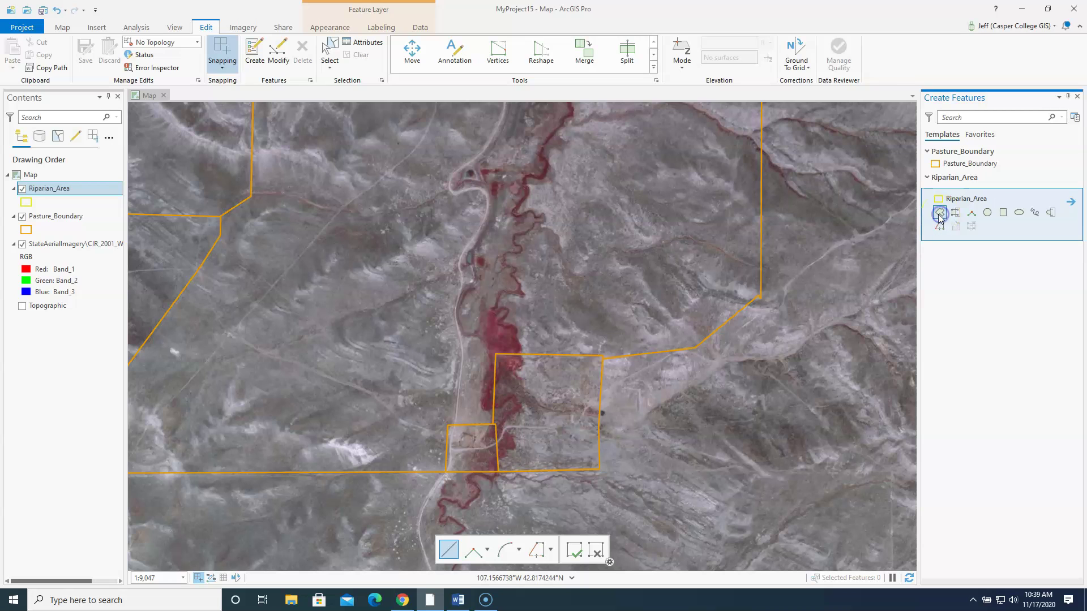
{"action": "scroll", "coordinate": [515, 453], "scroll_direction": "up", "scroll_amount": 2}
{"action": "scroll", "coordinate": [515, 454], "scroll_direction": "up", "scroll_amount": 3}
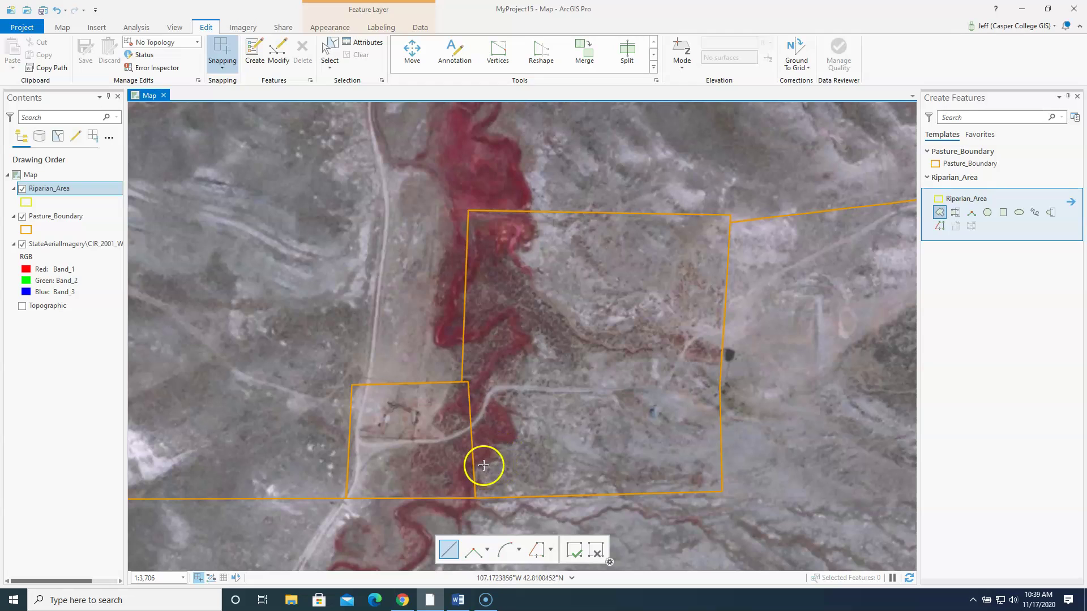
Trace the red riparian strip from the pasture edge up around its upper bend and top
{"action": "left_click", "coordinate": [474, 465]}
{"action": "left_click", "coordinate": [488, 457]}
{"action": "left_click", "coordinate": [492, 449]}
{"action": "left_click", "coordinate": [491, 439]}
{"action": "left_click", "coordinate": [504, 444]}
{"action": "left_click", "coordinate": [519, 439]}
{"action": "left_click", "coordinate": [514, 425]}
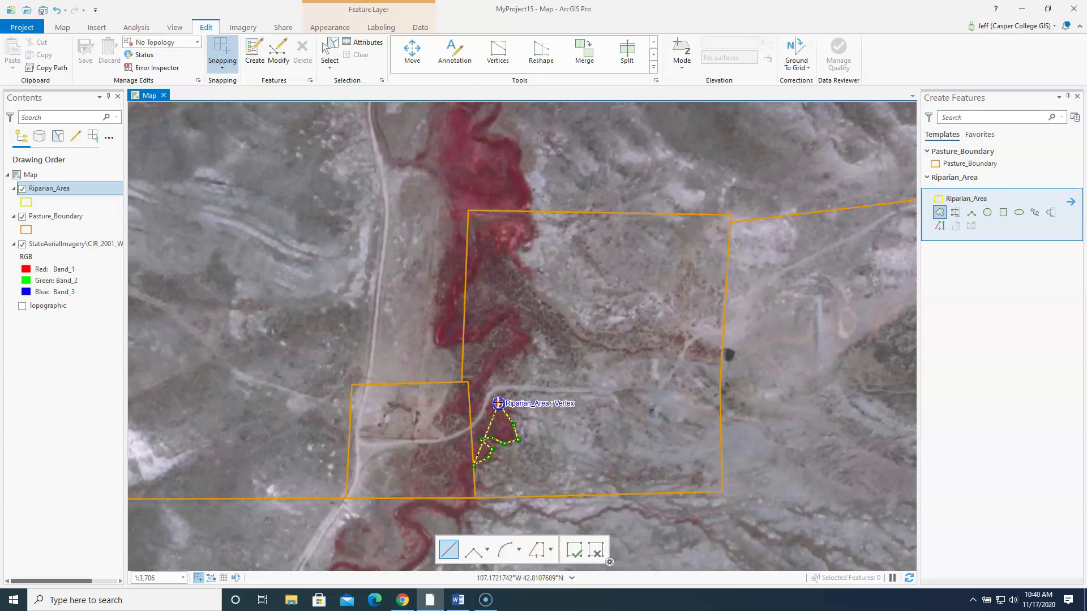
{"action": "left_click", "coordinate": [497, 403]}
{"action": "left_click", "coordinate": [493, 393]}
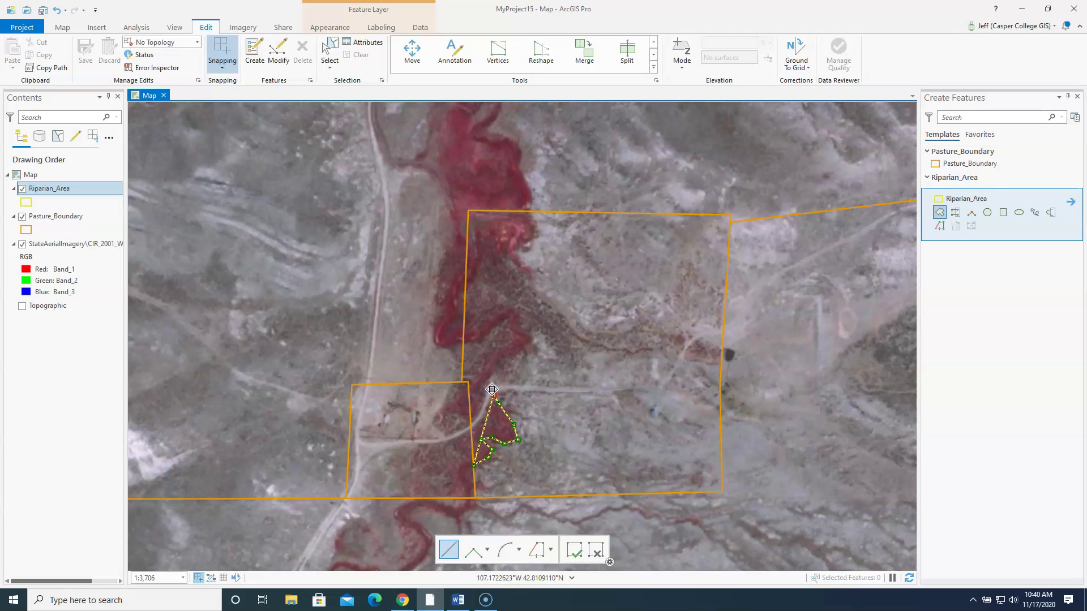
{"action": "left_click", "coordinate": [485, 383]}
{"action": "left_click", "coordinate": [494, 373]}
{"action": "left_click", "coordinate": [512, 355]}
{"action": "left_click", "coordinate": [526, 348]}
{"action": "left_click", "coordinate": [536, 346]}
{"action": "left_click", "coordinate": [530, 338]}
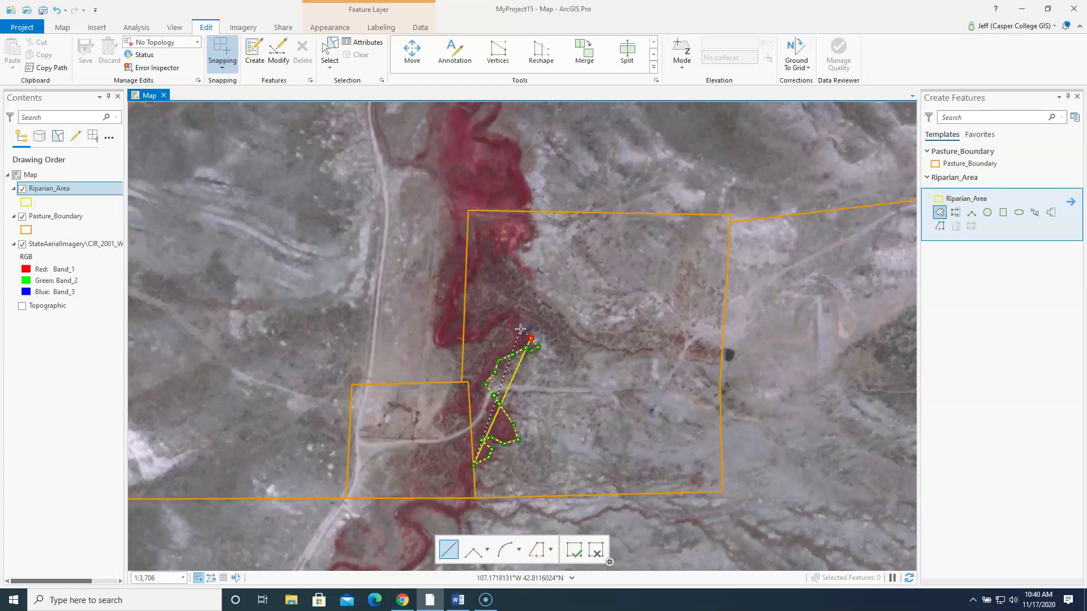
{"action": "left_click", "coordinate": [521, 322]}
{"action": "left_click", "coordinate": [514, 310]}
{"action": "left_click", "coordinate": [499, 311]}
{"action": "left_click", "coordinate": [484, 325]}
{"action": "left_click", "coordinate": [476, 328]}
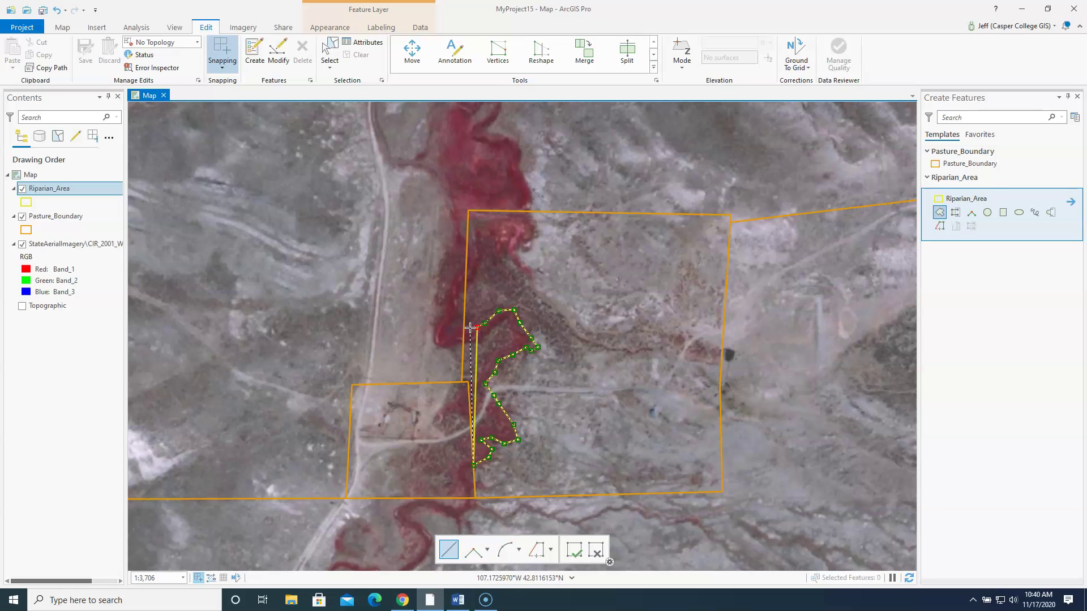
Snap to the Pasture_Boundary edge, trace the inner riparian edge back down, and finish the polygon
{"action": "left_click", "coordinate": [469, 327]}
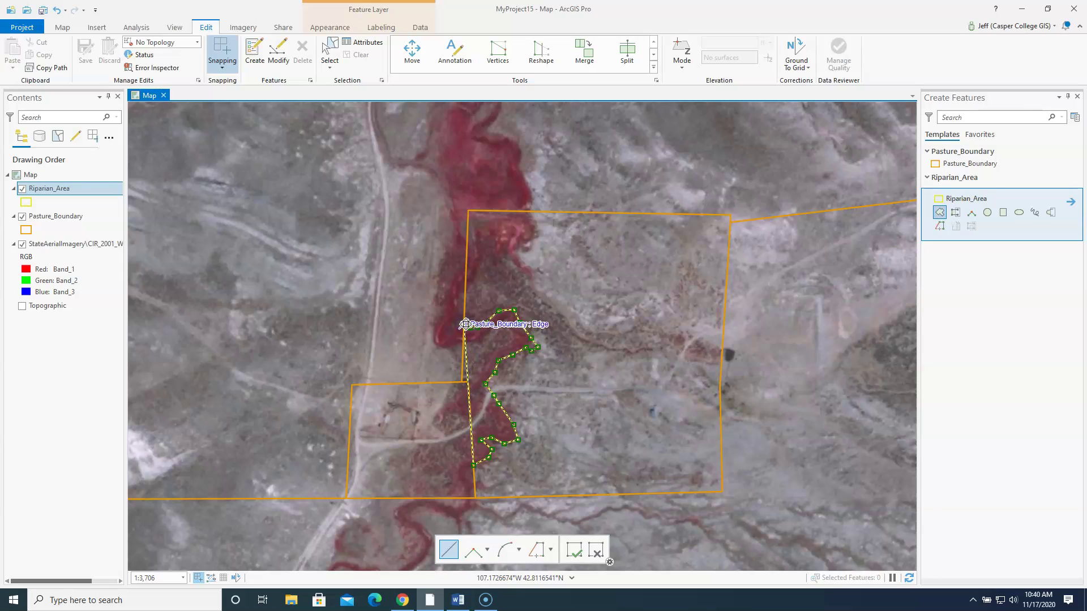
{"action": "left_click", "coordinate": [465, 324]}
{"action": "left_click", "coordinate": [465, 342]}
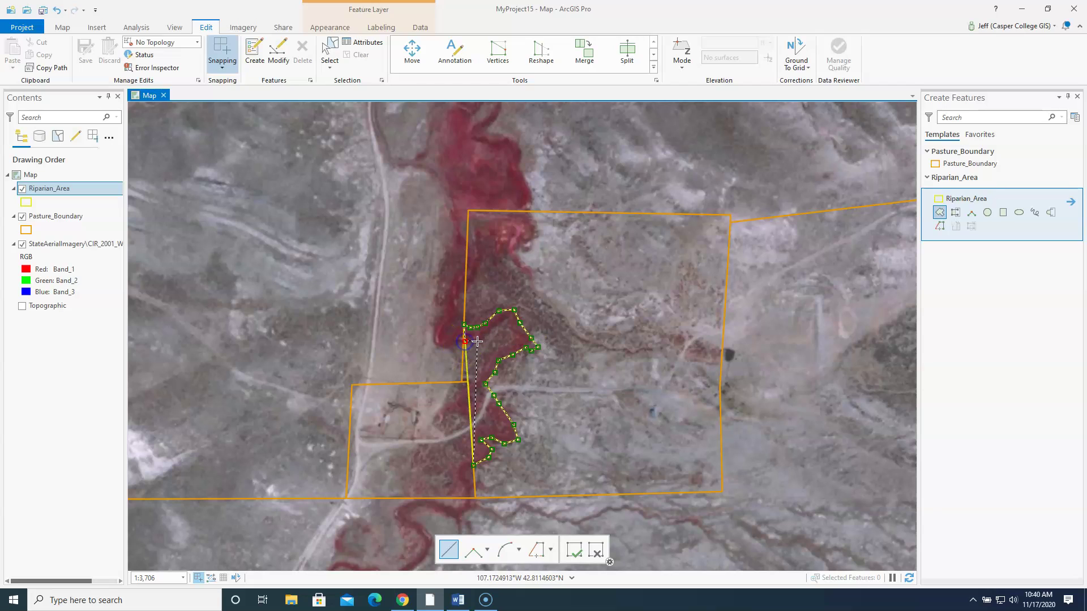
{"action": "left_click", "coordinate": [480, 340]}
{"action": "left_click", "coordinate": [491, 333]}
{"action": "left_click", "coordinate": [509, 322]}
{"action": "left_click", "coordinate": [512, 335]}
{"action": "left_click", "coordinate": [512, 345]}
{"action": "left_click", "coordinate": [491, 356]}
{"action": "left_click", "coordinate": [485, 369]}
{"action": "left_click", "coordinate": [474, 377]}
{"action": "left_click", "coordinate": [469, 382]}
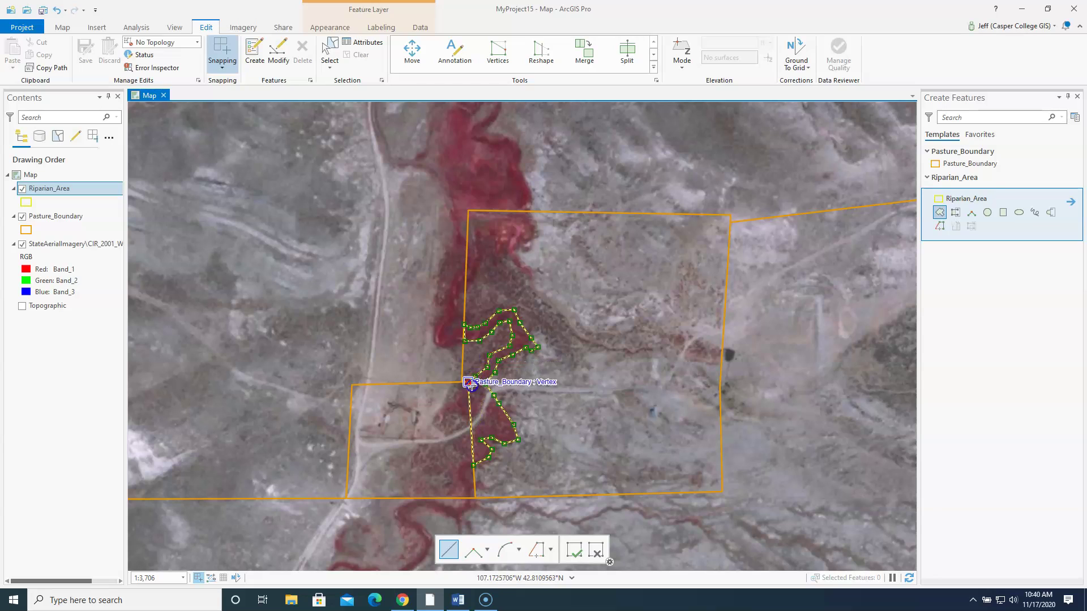
{"action": "double_click", "coordinate": [473, 455]}
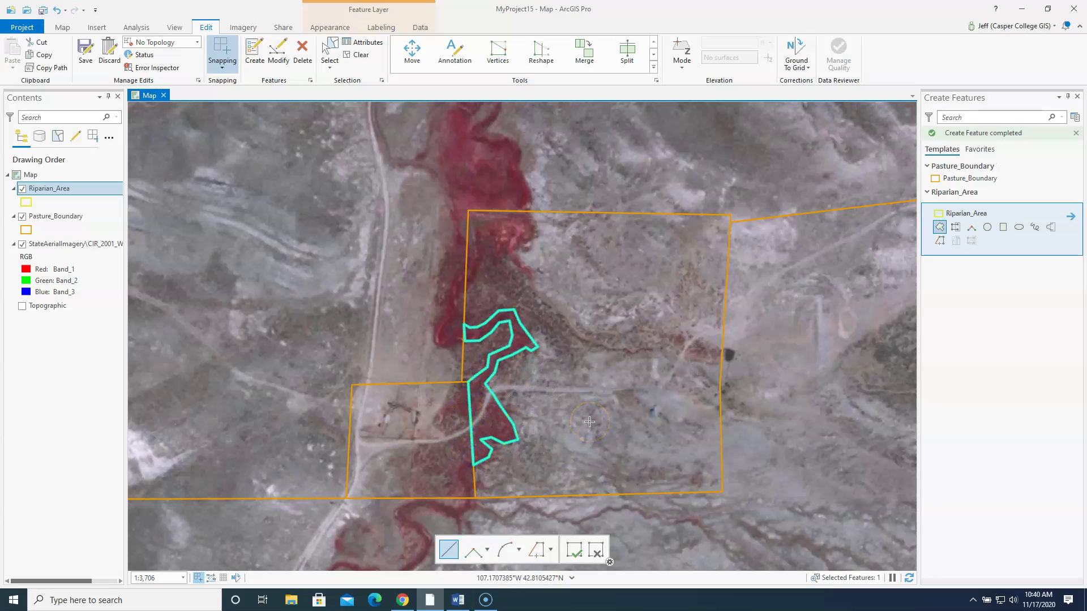
Digitize the northwest riparian patch polygon, snapping to the pasture's northwest corner
{"action": "left_click", "coordinate": [468, 288]}
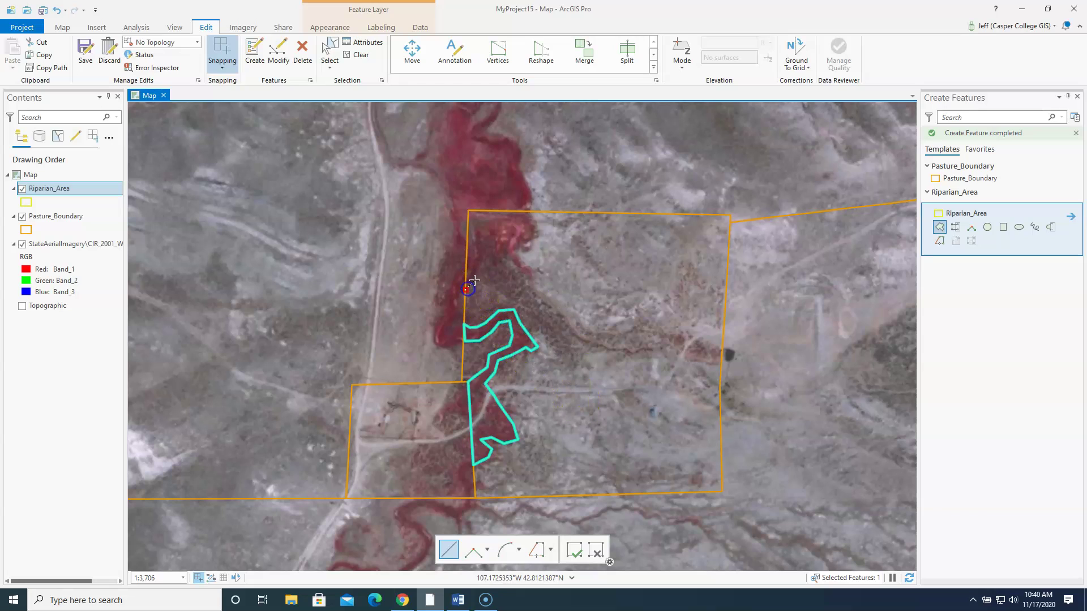
{"action": "left_click", "coordinate": [485, 242]}
{"action": "left_click", "coordinate": [494, 246]}
{"action": "left_click", "coordinate": [496, 261]}
{"action": "left_click", "coordinate": [514, 261]}
{"action": "left_click", "coordinate": [529, 277]}
{"action": "left_click", "coordinate": [517, 251]}
{"action": "left_click", "coordinate": [528, 244]}
{"action": "left_click", "coordinate": [539, 231]}
{"action": "left_click", "coordinate": [529, 219]}
{"action": "left_click", "coordinate": [527, 212]}
{"action": "left_click", "coordinate": [468, 211]}
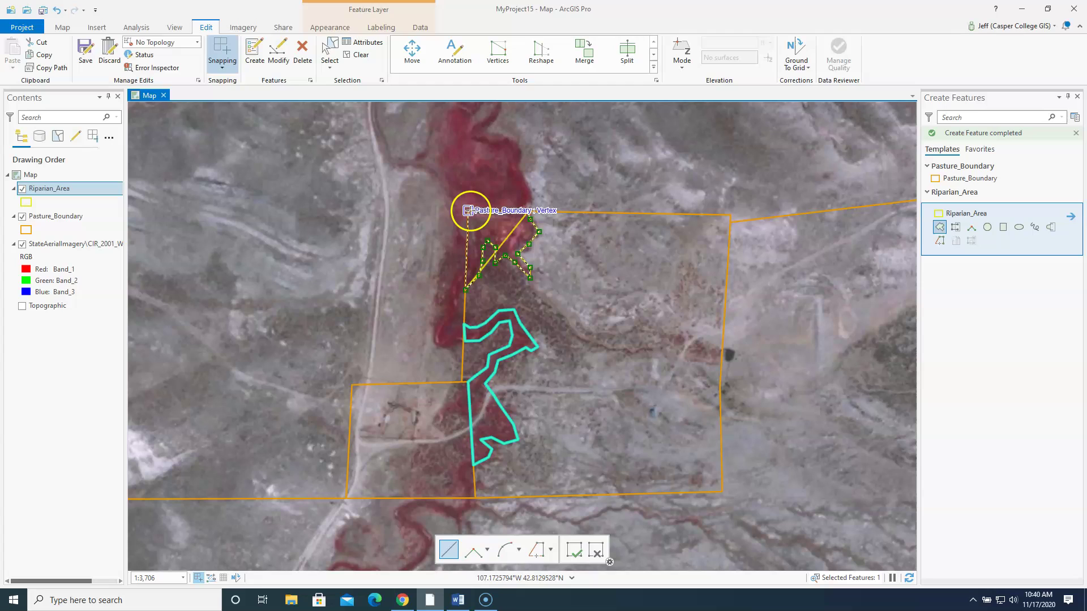
{"action": "double_click", "coordinate": [464, 285]}
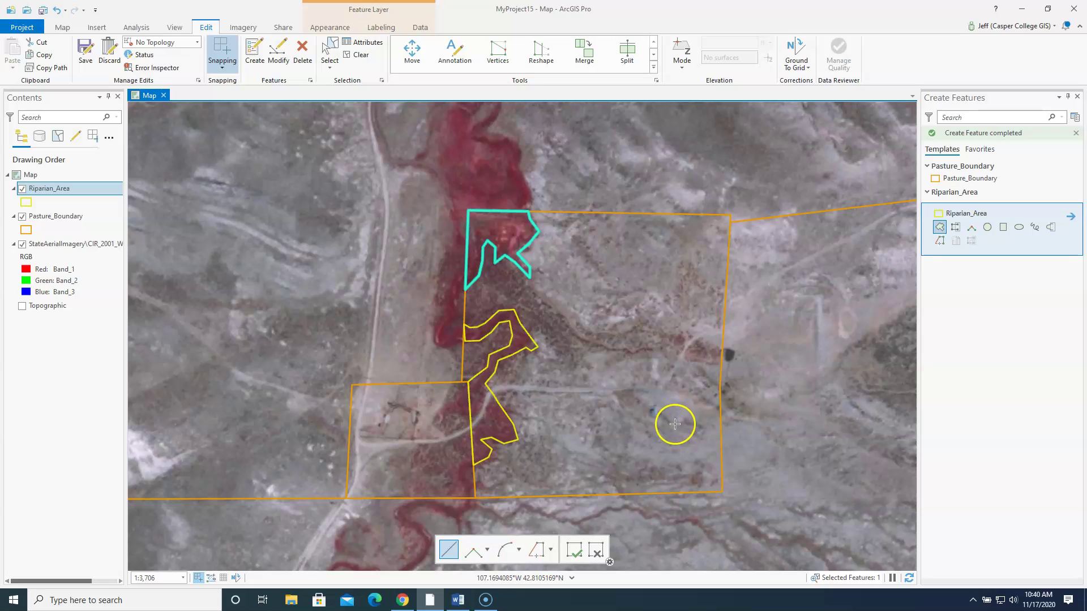
Digitize the long narrow polygon along the eastern drainage arm, snapping to the existing riparian vertex
{"action": "left_click", "coordinate": [691, 360]}
{"action": "left_click", "coordinate": [700, 361]}
{"action": "left_click", "coordinate": [721, 363]}
{"action": "left_click", "coordinate": [722, 352]}
{"action": "left_click", "coordinate": [706, 346]}
{"action": "left_click", "coordinate": [698, 338]}
{"action": "left_click", "coordinate": [684, 335]}
{"action": "left_click", "coordinate": [653, 345]}
{"action": "left_click", "coordinate": [625, 346]}
{"action": "left_click", "coordinate": [604, 336]}
{"action": "left_click", "coordinate": [577, 327]}
{"action": "left_click", "coordinate": [554, 310]}
{"action": "left_click", "coordinate": [543, 291]}
{"action": "left_click", "coordinate": [530, 279]}
{"action": "left_click", "coordinate": [527, 288]}
{"action": "left_click", "coordinate": [546, 313]}
{"action": "left_click", "coordinate": [572, 333]}
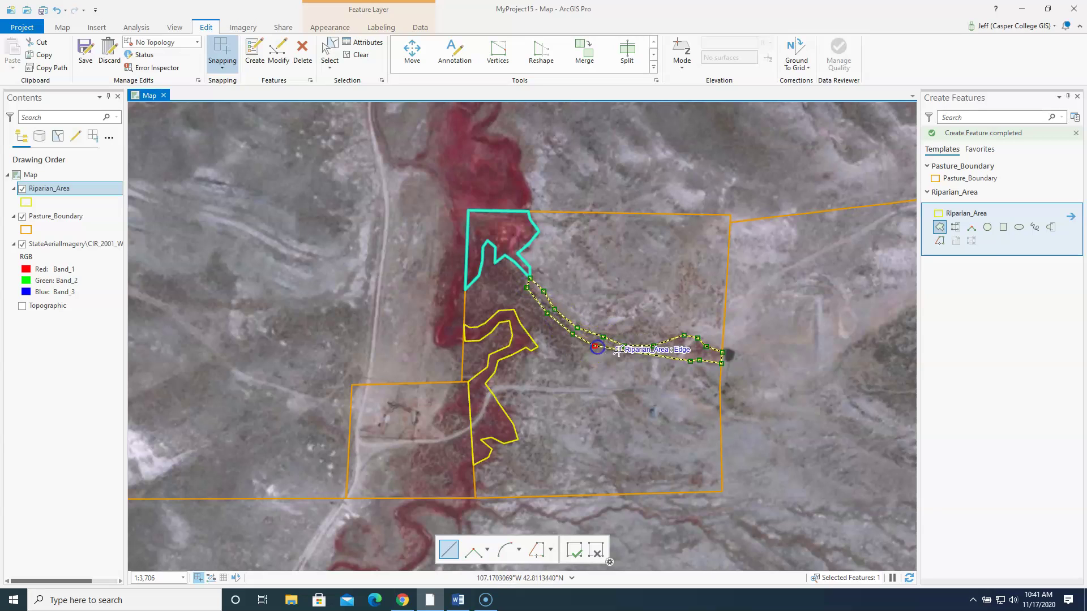
{"action": "left_click", "coordinate": [594, 346]}
{"action": "left_click", "coordinate": [621, 350]}
{"action": "left_click", "coordinate": [647, 354]}
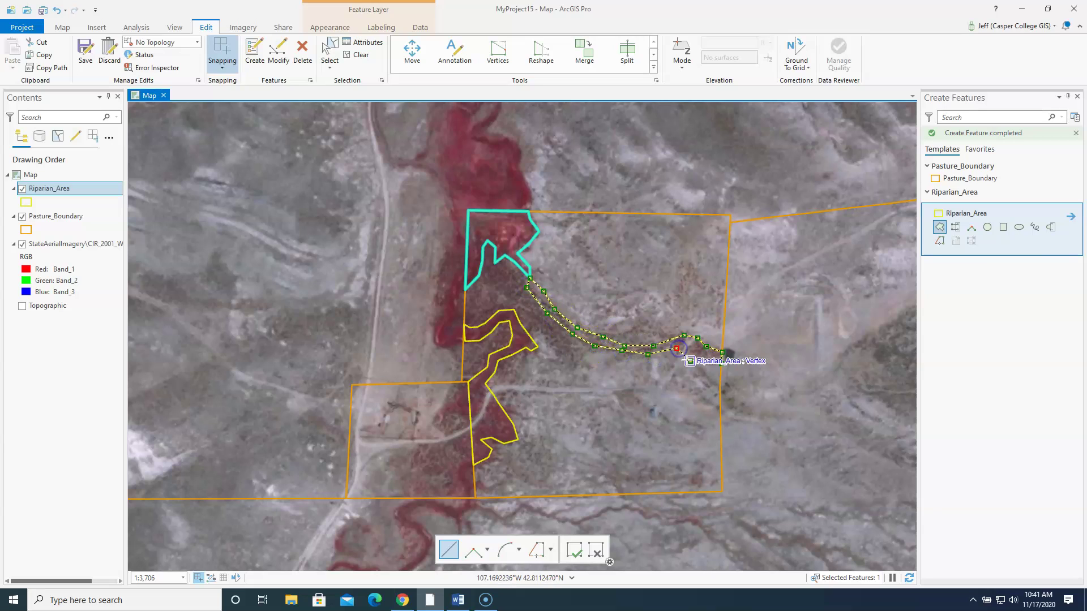
{"action": "double_click", "coordinate": [686, 355]}
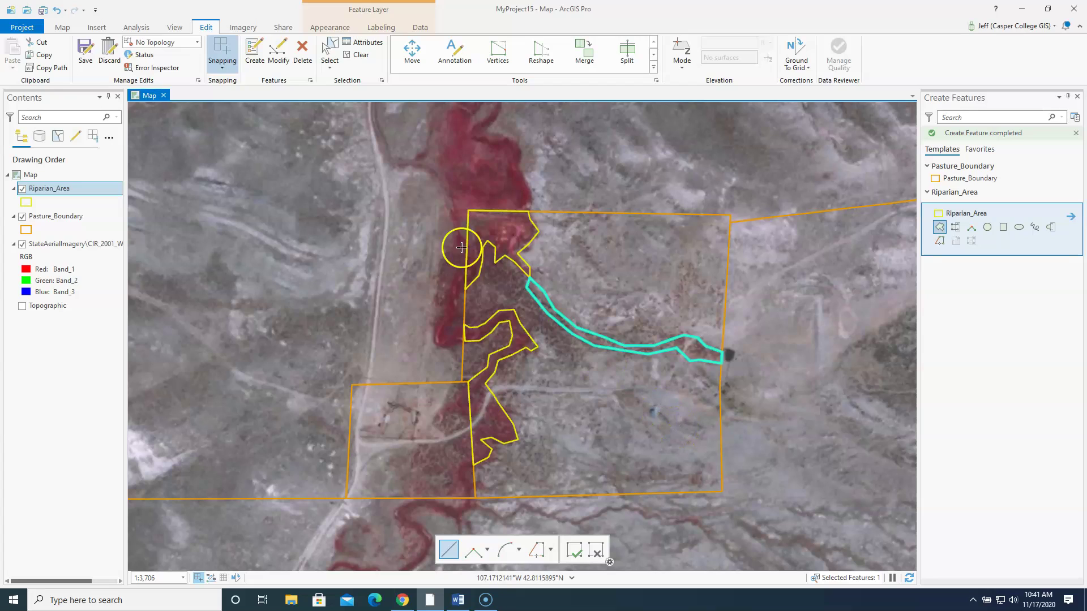
Clear the polygon selection and bring up the Riparian_Area layer's context menu
{"action": "left_click", "coordinate": [361, 54]}
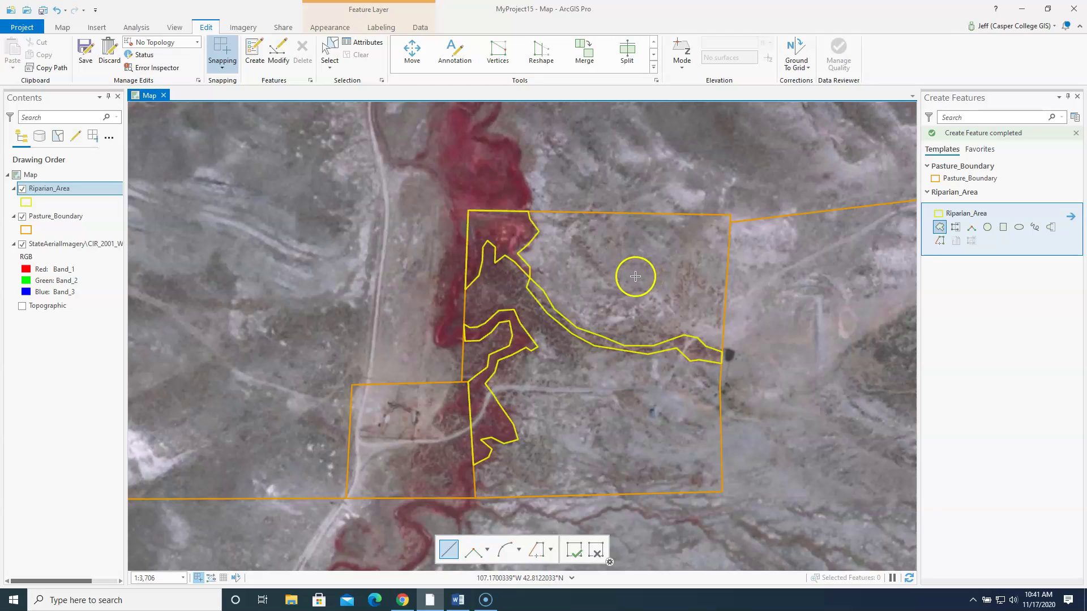
{"action": "right_click", "coordinate": [45, 190]}
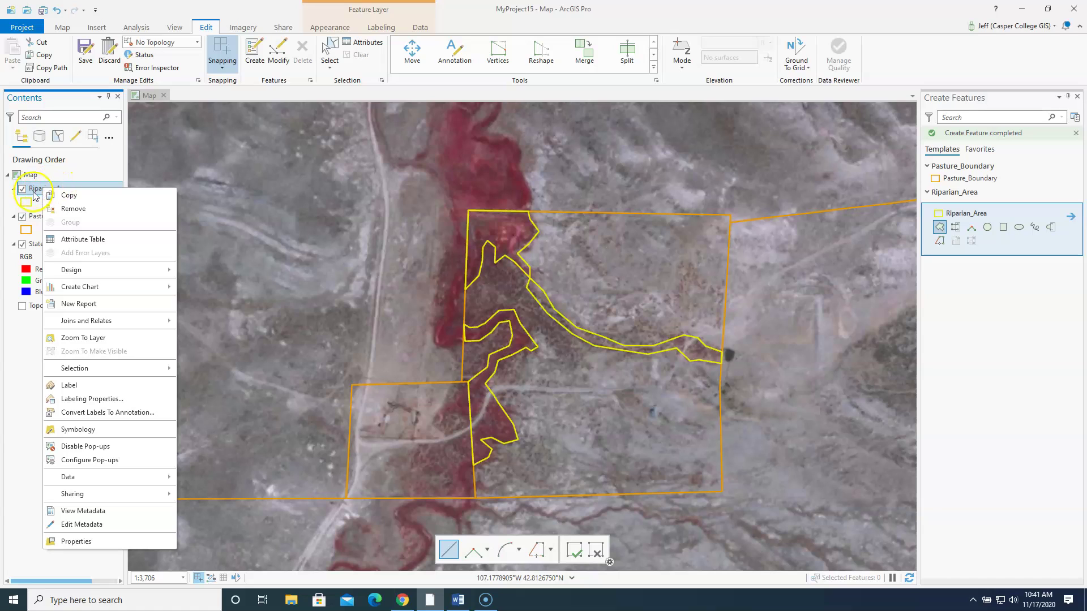
Open the Riparian_Area attribute table and select records FID 0–2 to match each to its polygon
{"action": "left_click", "coordinate": [83, 239]}
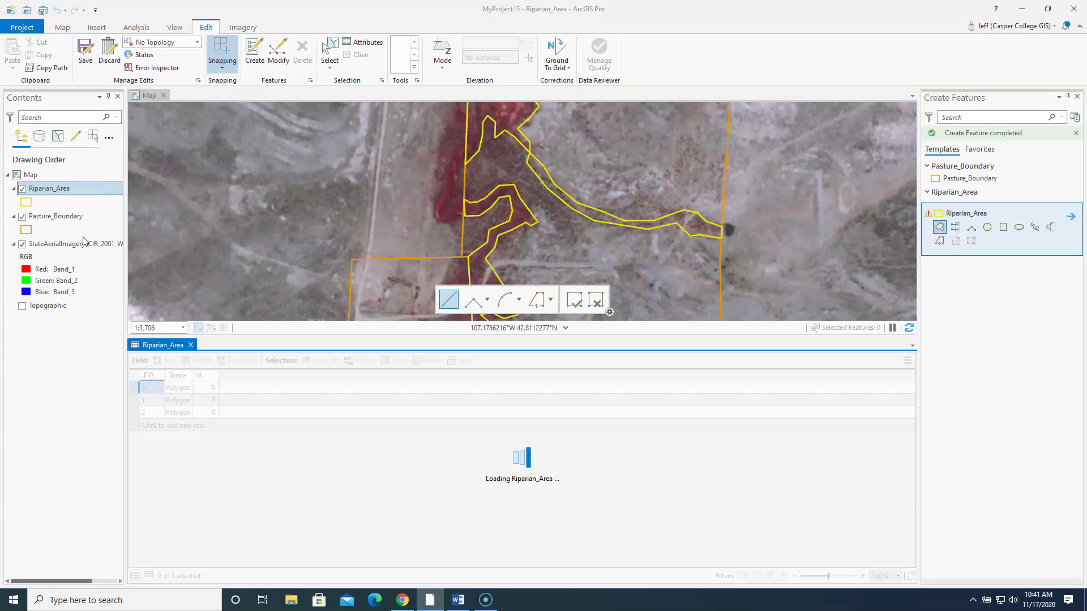
{"action": "left_click", "coordinate": [135, 400]}
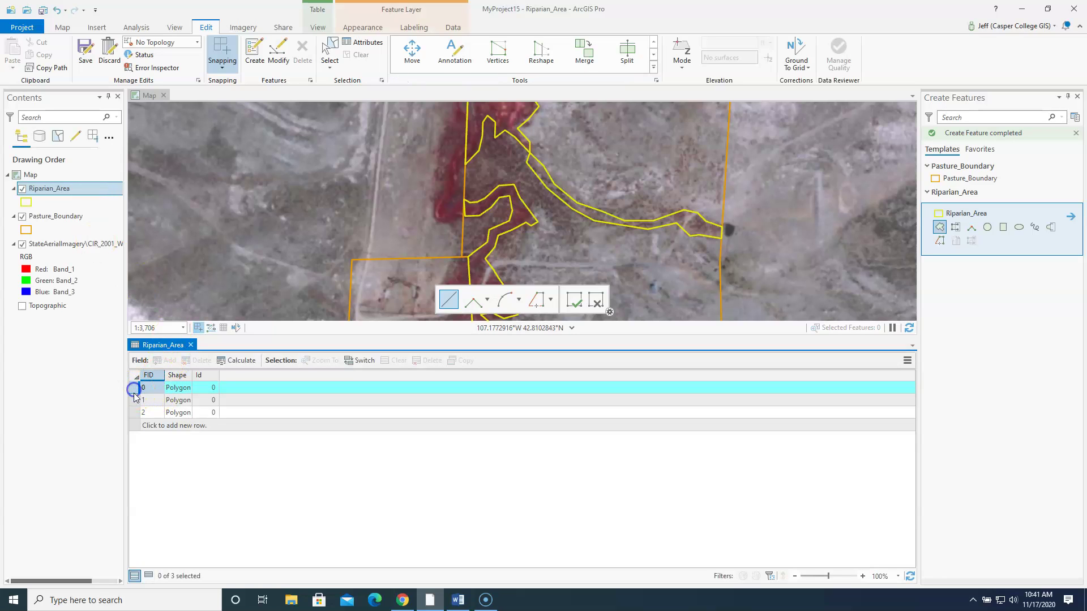
{"action": "left_click", "coordinate": [134, 413]}
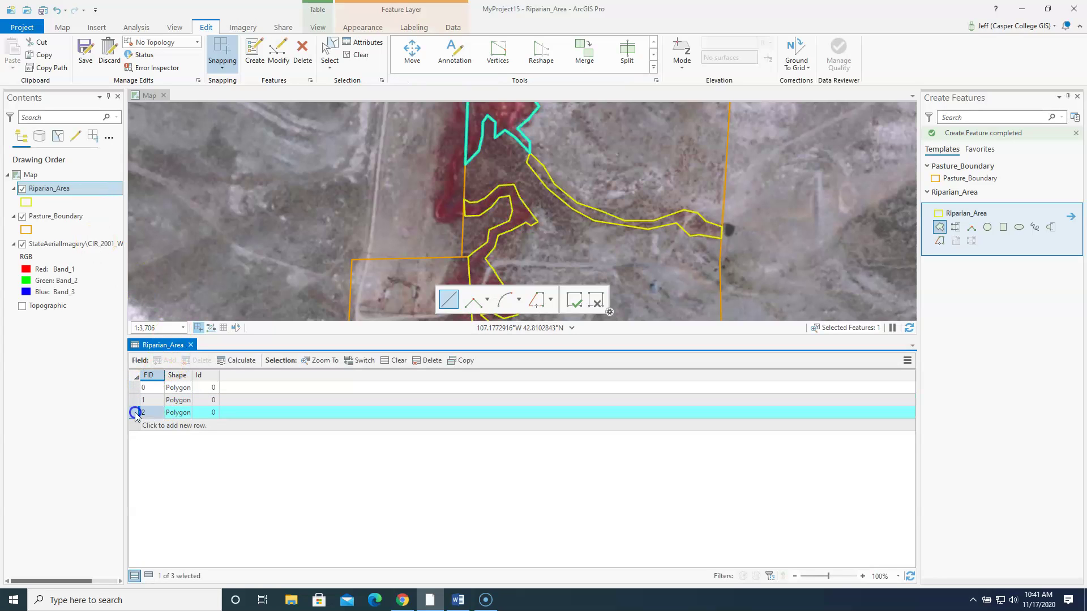
{"action": "left_click", "coordinate": [133, 401]}
{"action": "left_click", "coordinate": [133, 388]}
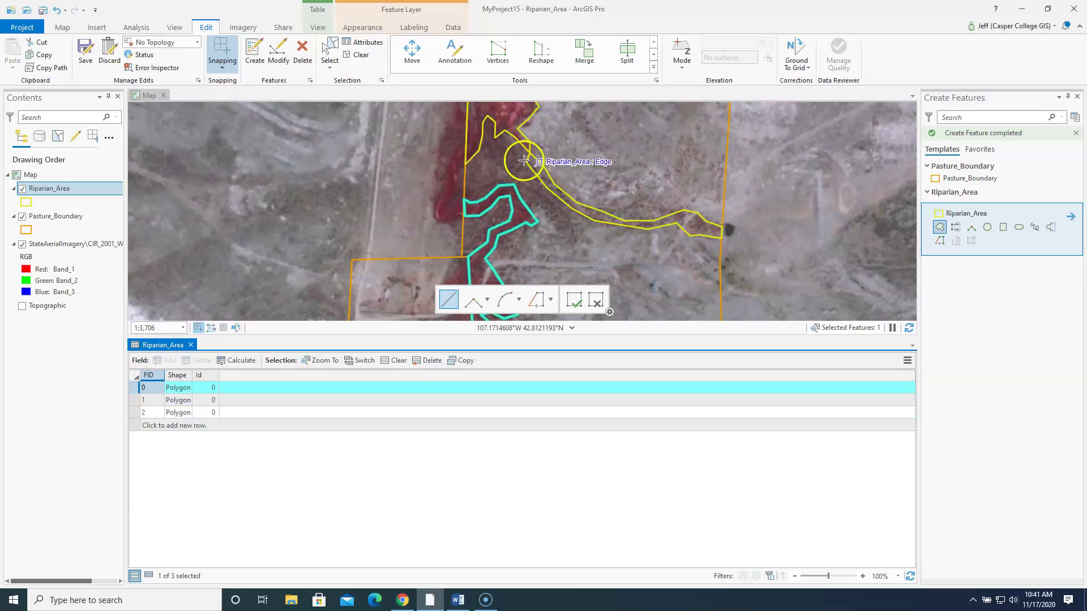
{"action": "left_click", "coordinate": [134, 400]}
{"action": "left_click", "coordinate": [134, 412]}
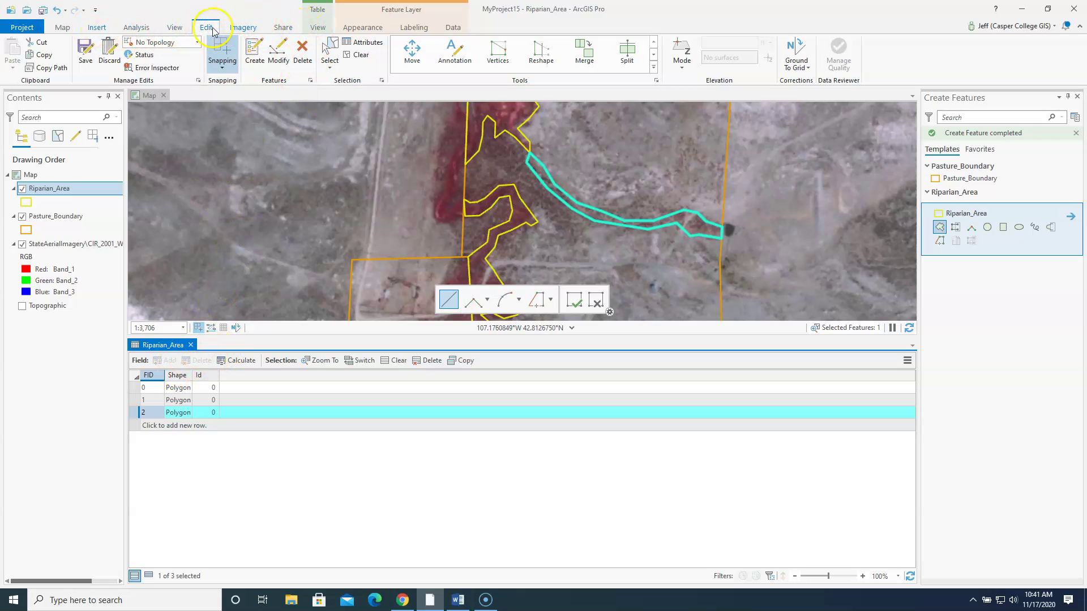
Save all edits to the digitized riparian polygons
{"action": "left_click", "coordinate": [86, 52]}
{"action": "left_click", "coordinate": [555, 310]}
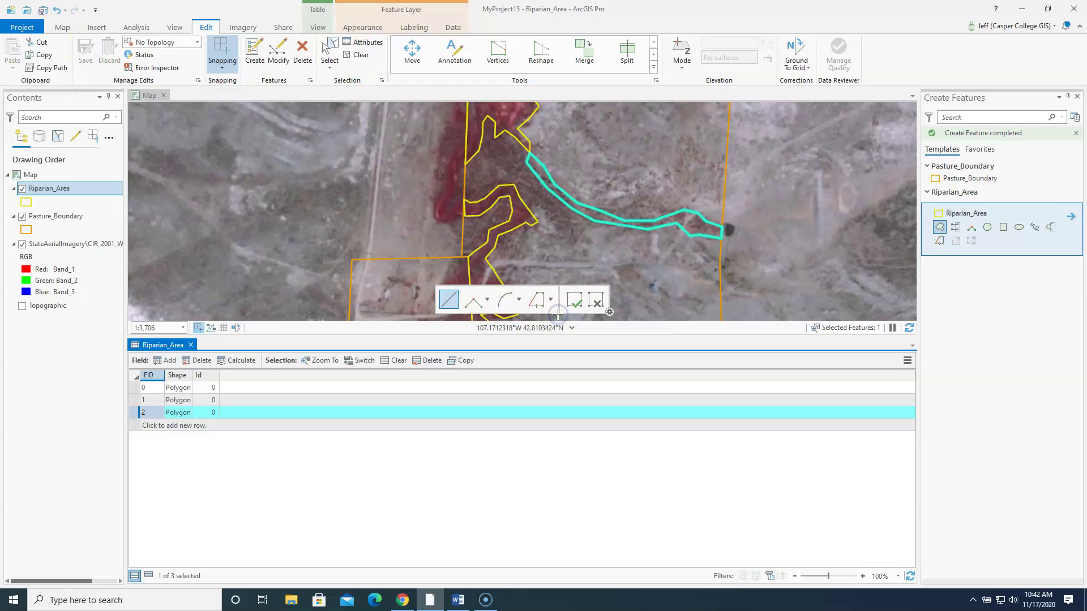
{"action": "left_click", "coordinate": [88, 55]}
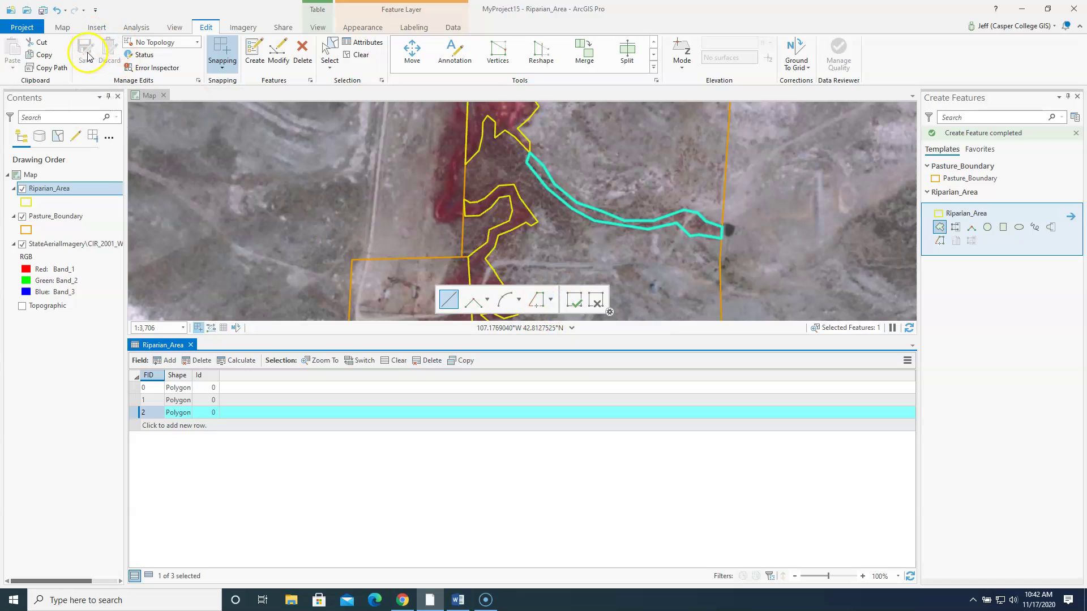
Add a new field named Acres with the Long data type
{"action": "left_click", "coordinate": [169, 361]}
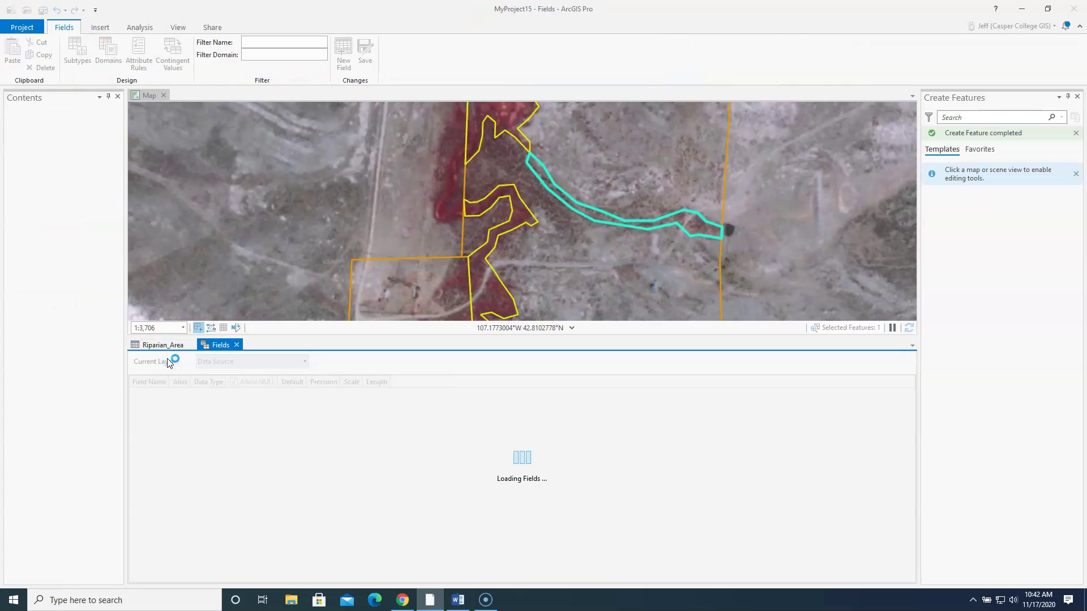
{"action": "left_click", "coordinate": [230, 435]}
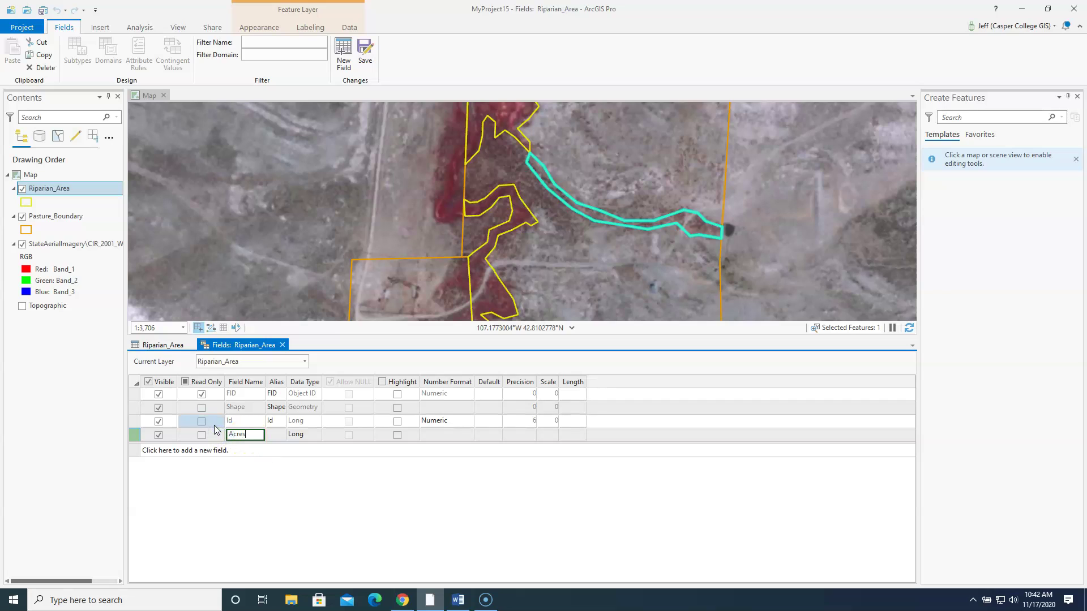
{"action": "type", "text": "Acres"}
{"action": "left_click", "coordinate": [296, 436]}
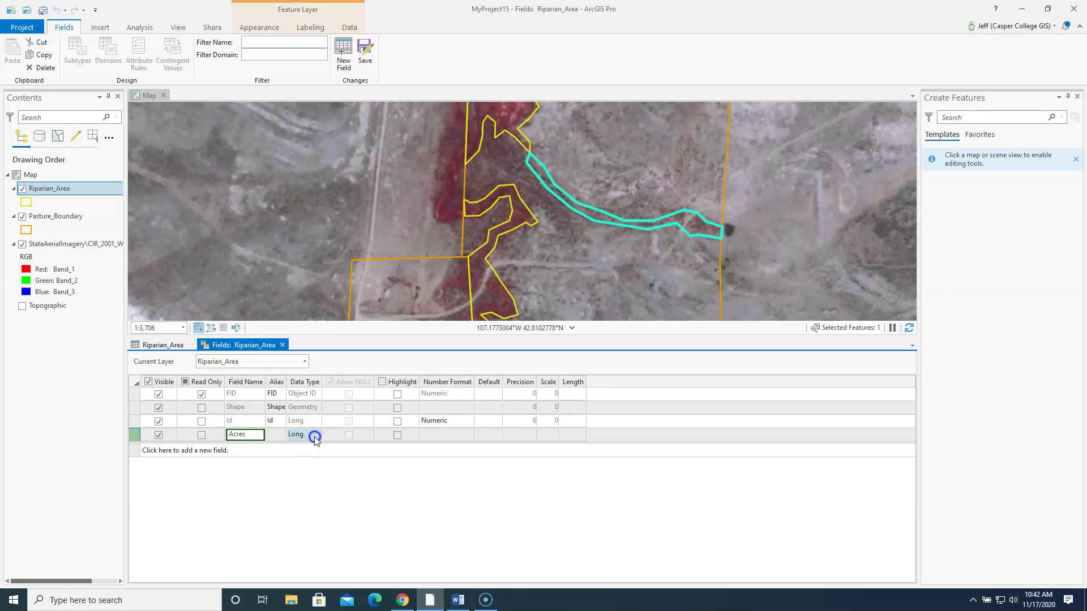
{"action": "left_click", "coordinate": [316, 440]}
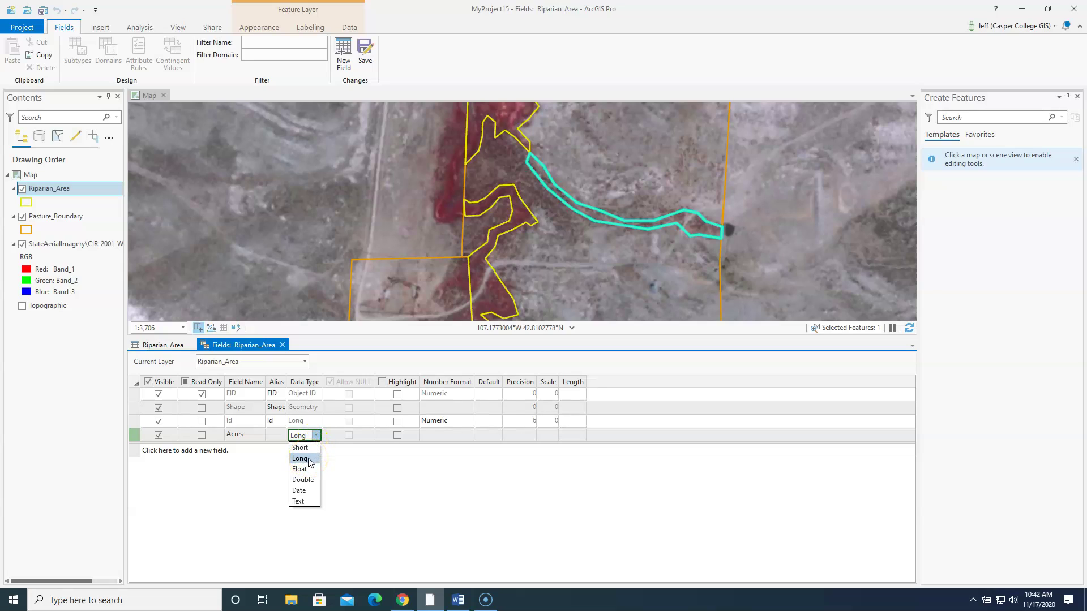
{"action": "left_click", "coordinate": [310, 461]}
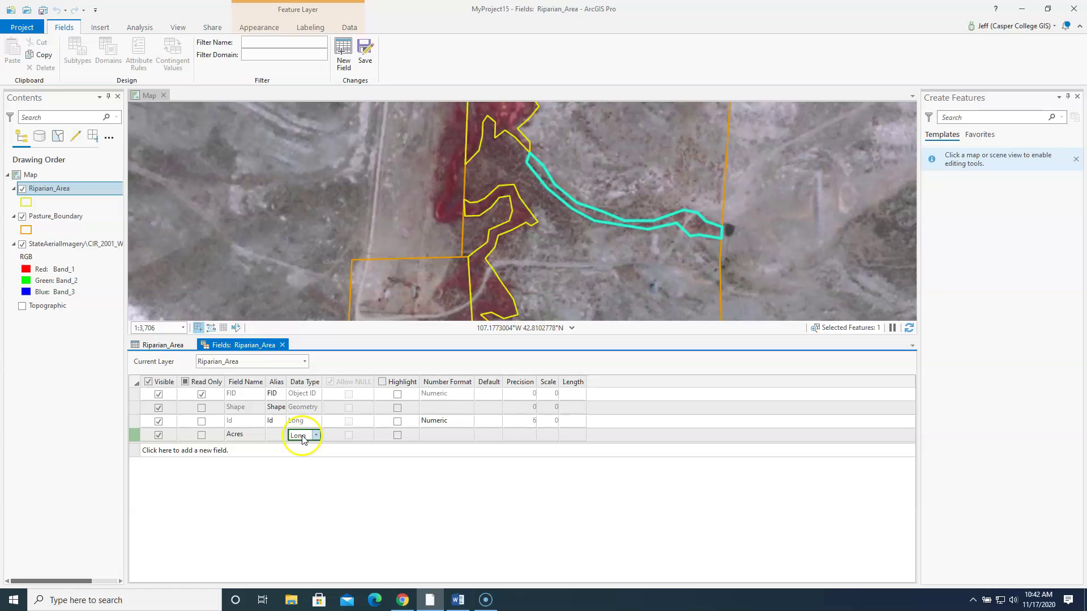
Add a Text field for Pasture and save both new fields
{"action": "left_click", "coordinate": [210, 453]}
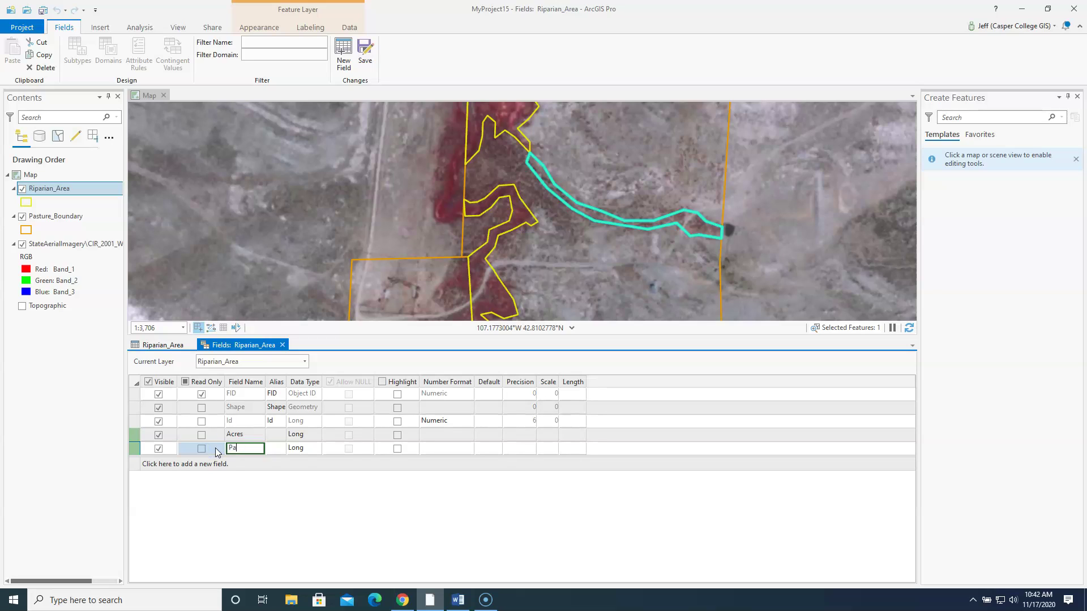
{"action": "left_click", "coordinate": [314, 447]}
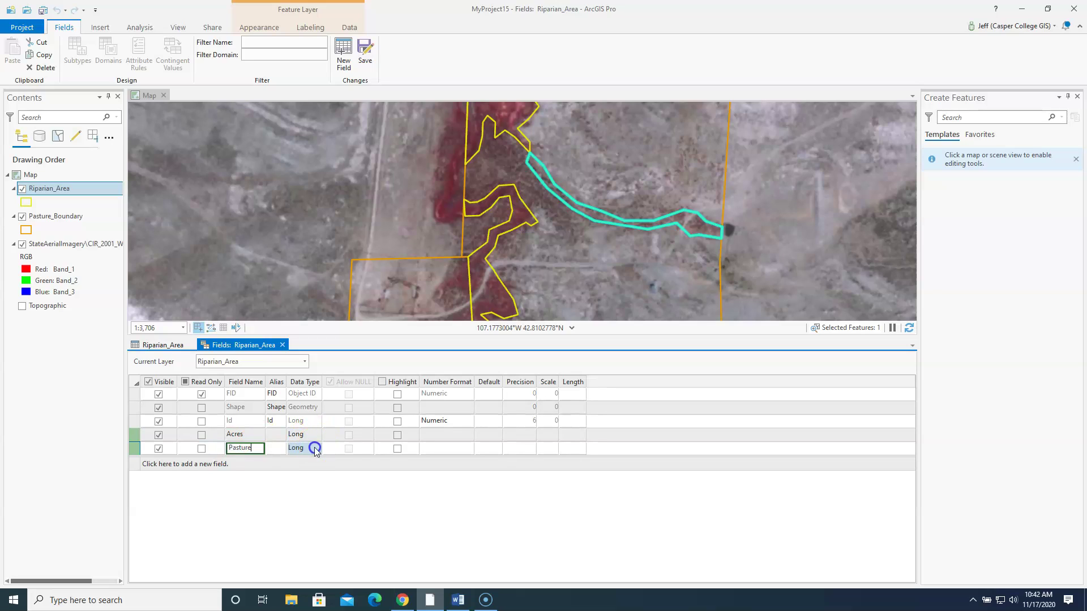
{"action": "left_click", "coordinate": [318, 448]}
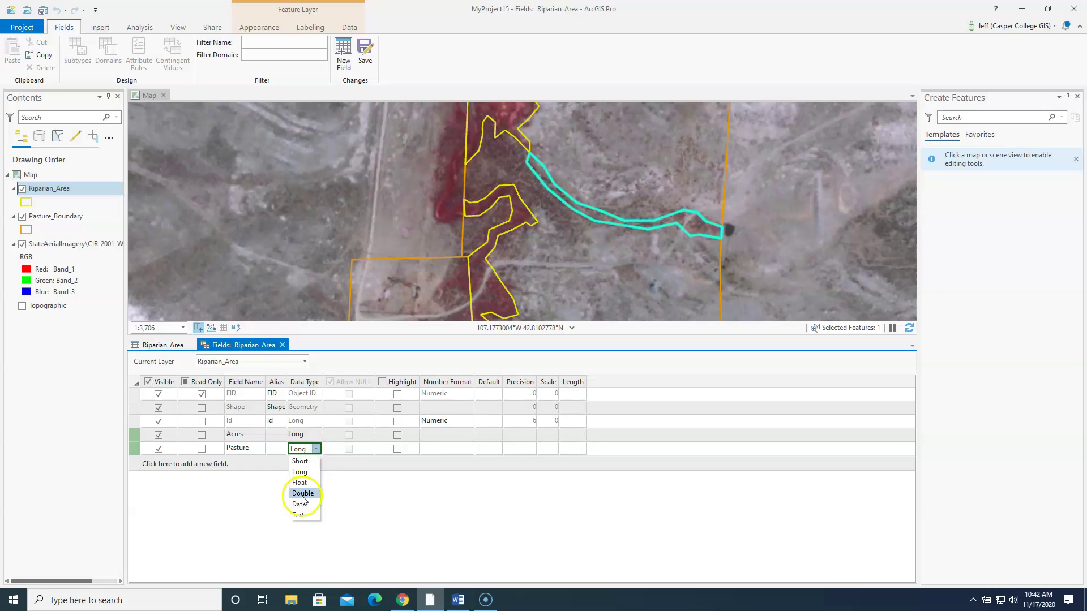
{"action": "left_click", "coordinate": [299, 516]}
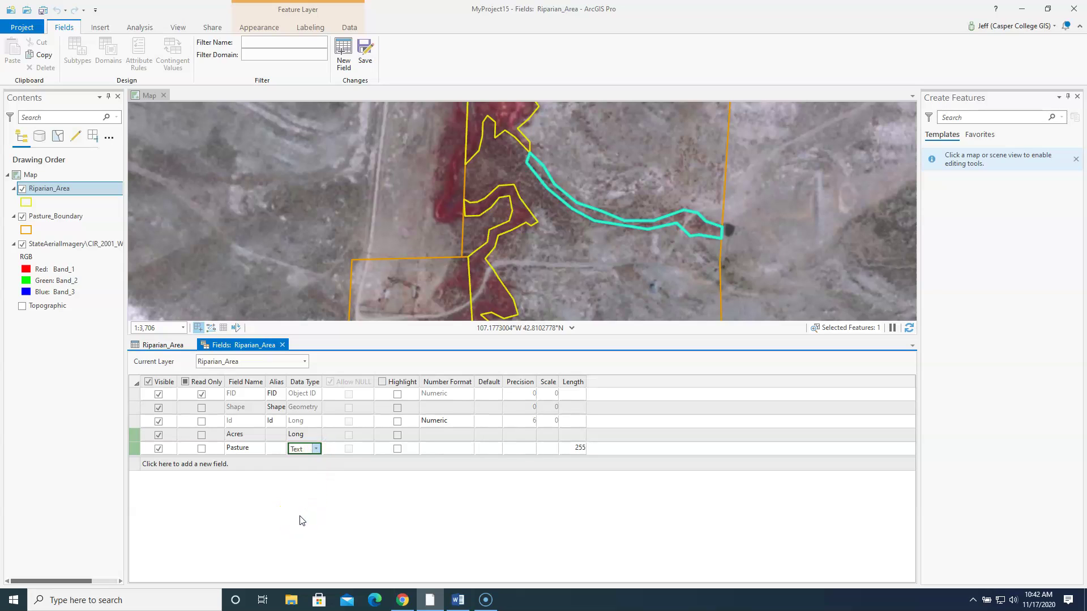
{"action": "left_click", "coordinate": [365, 51]}
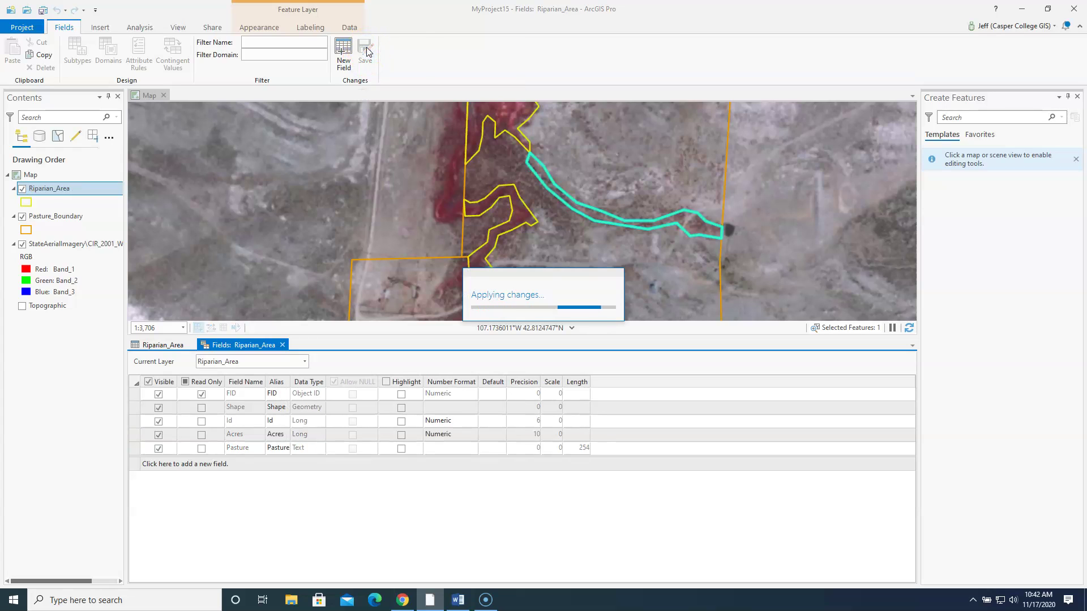
Clear the selection and enter '40 Acres' in the Pasture cells of rows 0, 1 and 2
{"action": "left_click", "coordinate": [282, 344]}
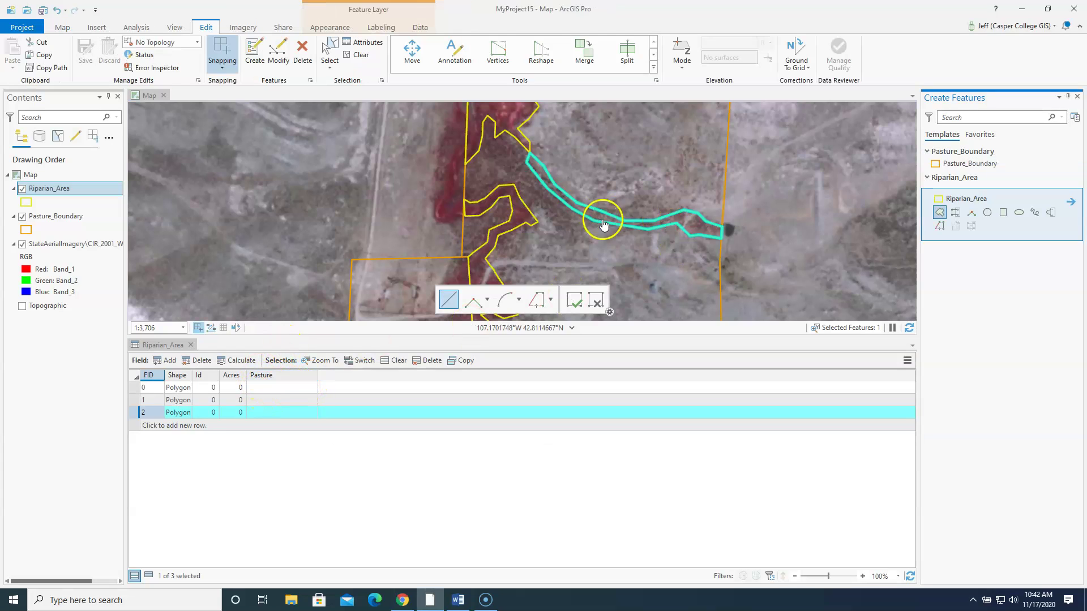
{"action": "left_click", "coordinate": [358, 54]}
{"action": "left_click", "coordinate": [259, 387]}
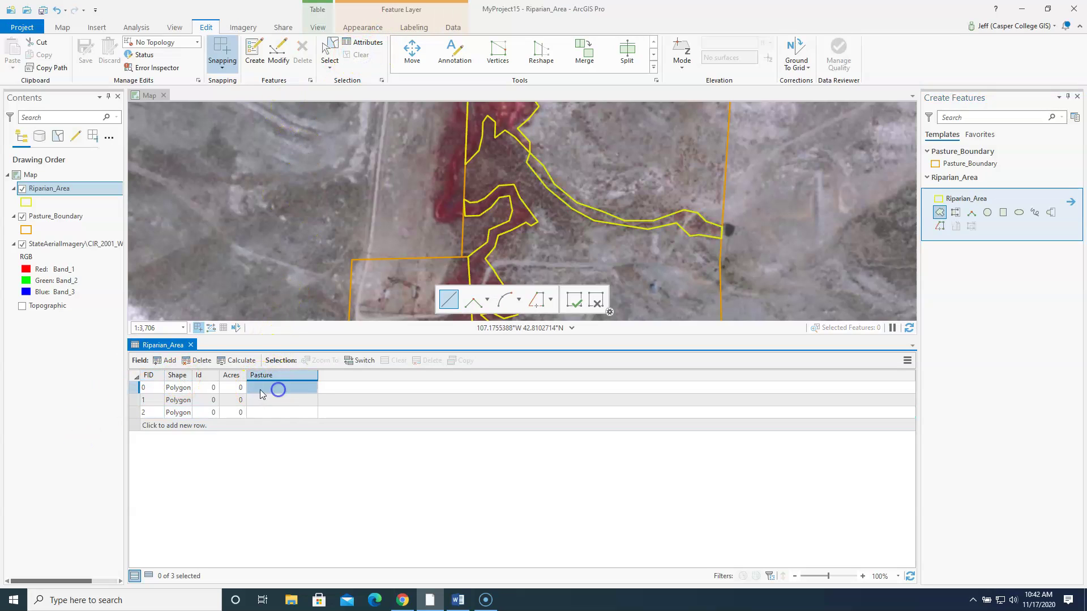
{"action": "left_click", "coordinate": [254, 388]}
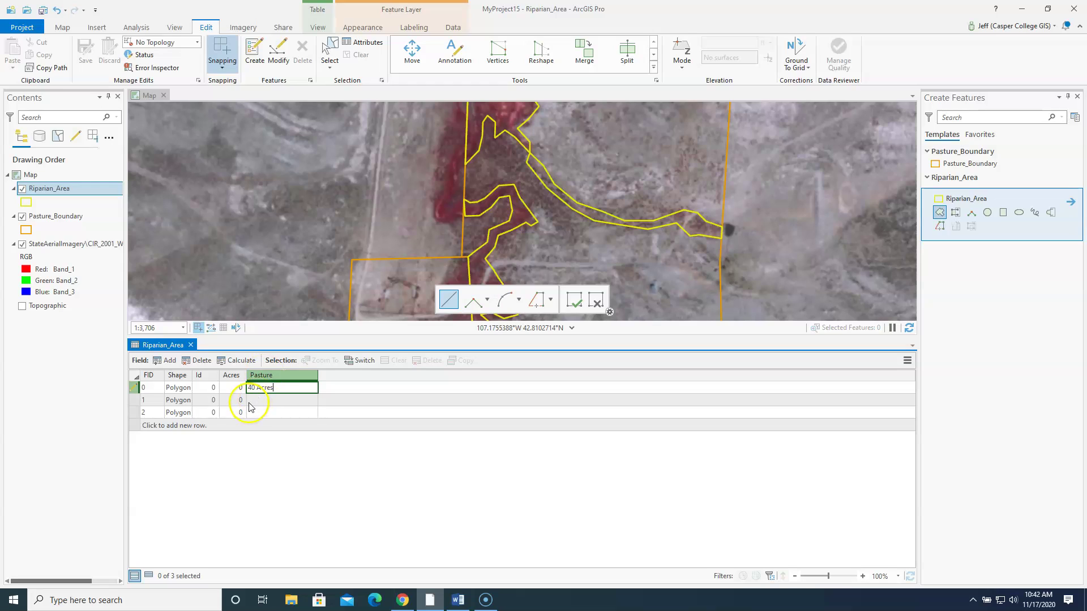
{"action": "left_click", "coordinate": [250, 402]}
{"action": "left_click", "coordinate": [253, 400]}
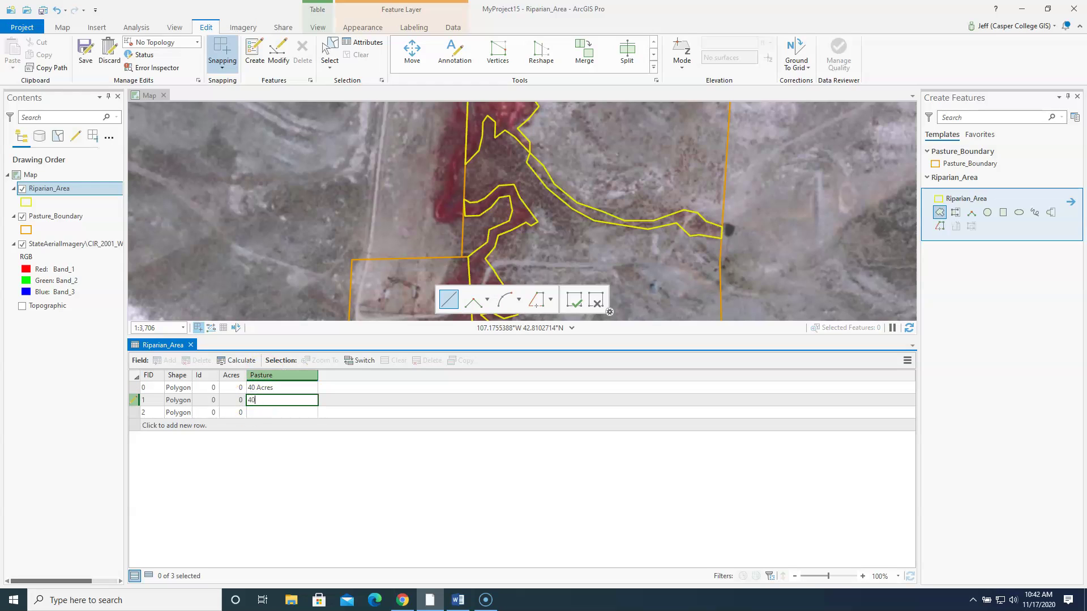
{"action": "left_click", "coordinate": [255, 413]}
{"action": "left_click", "coordinate": [255, 413]}
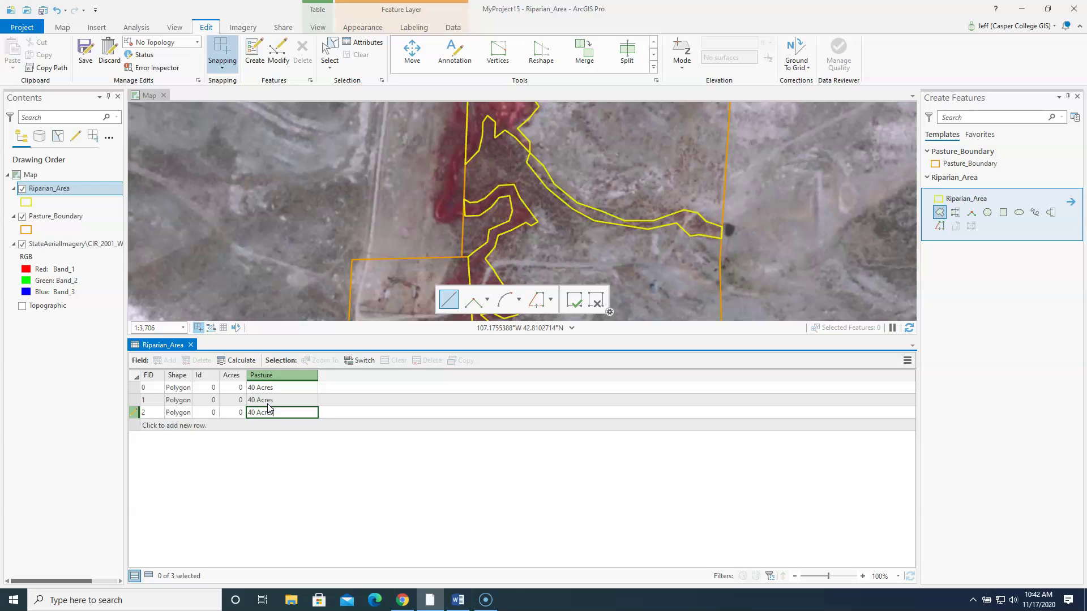
{"action": "left_click", "coordinate": [232, 375]}
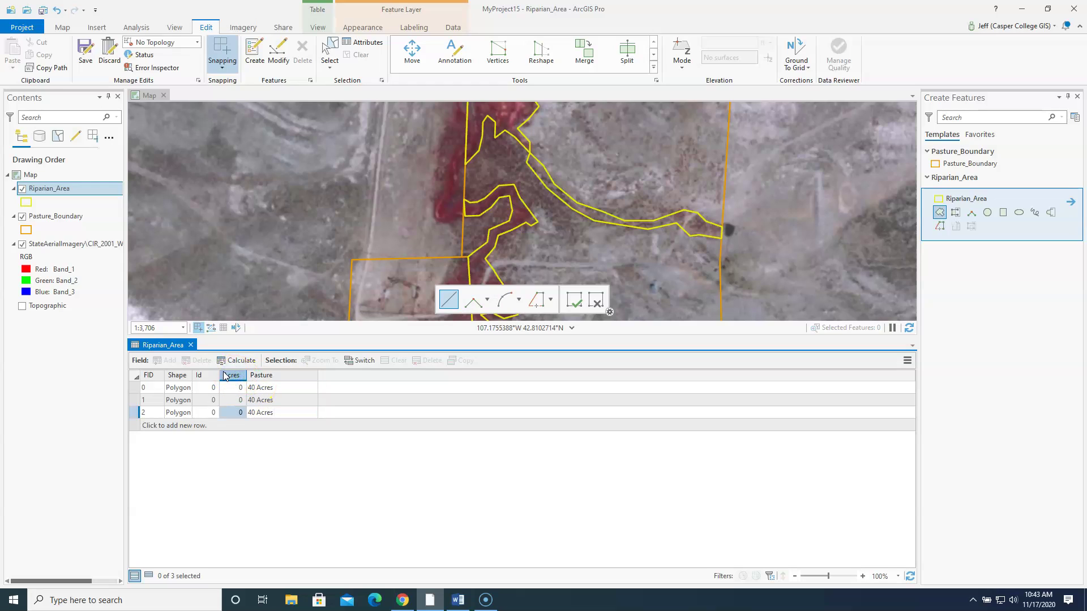
Calculate Acres as geodesic area in acres using the Current Map coordinate system
{"action": "right_click", "coordinate": [231, 379]}
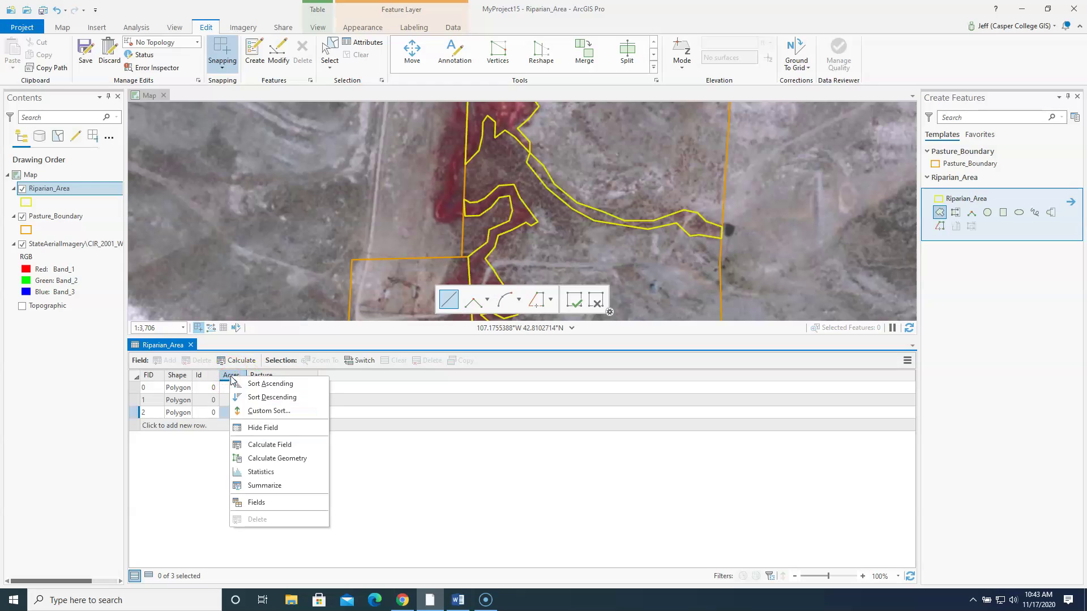
{"action": "left_click", "coordinate": [285, 460]}
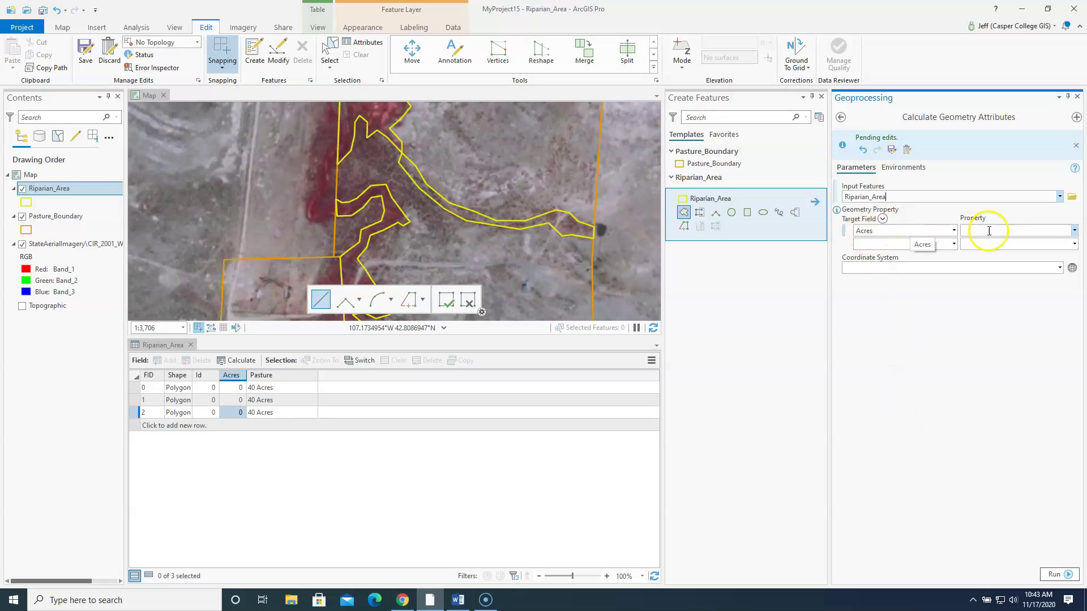
{"action": "left_click", "coordinate": [1075, 231]}
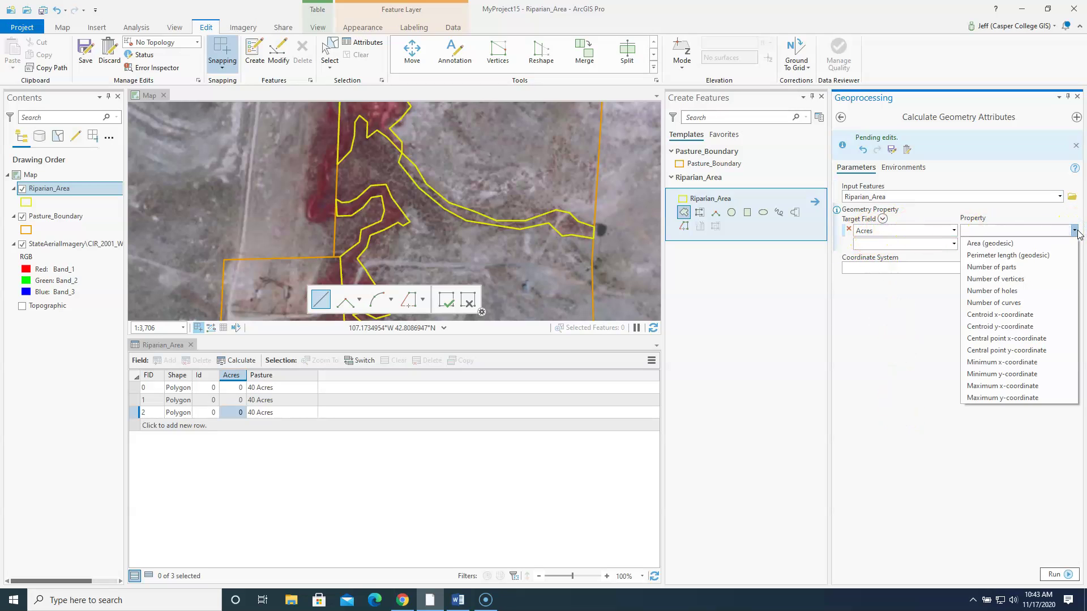
{"action": "left_click", "coordinate": [1003, 245]}
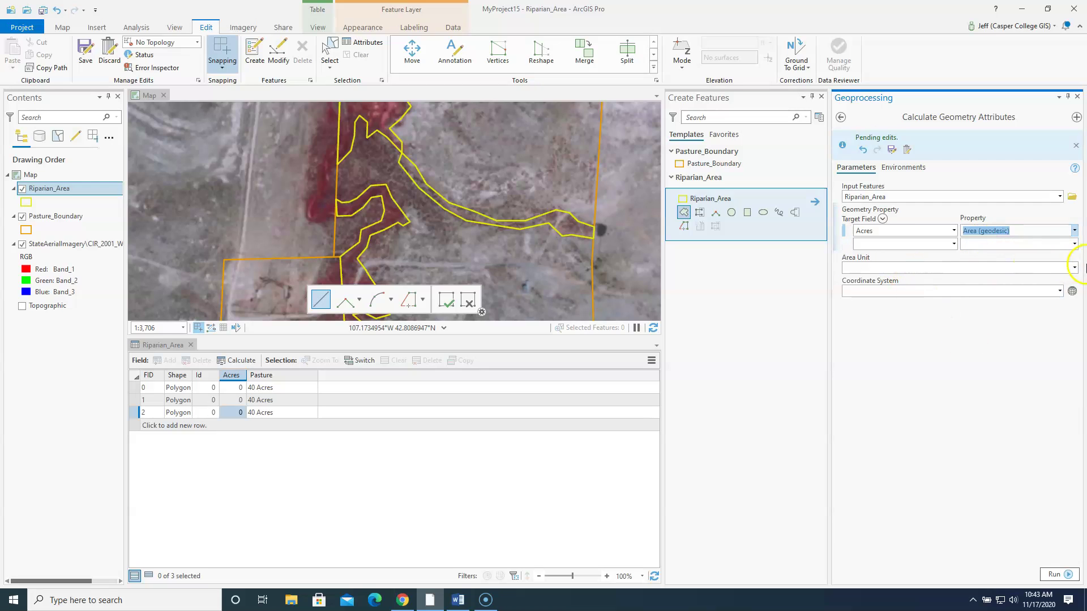
{"action": "left_click", "coordinate": [1074, 268]}
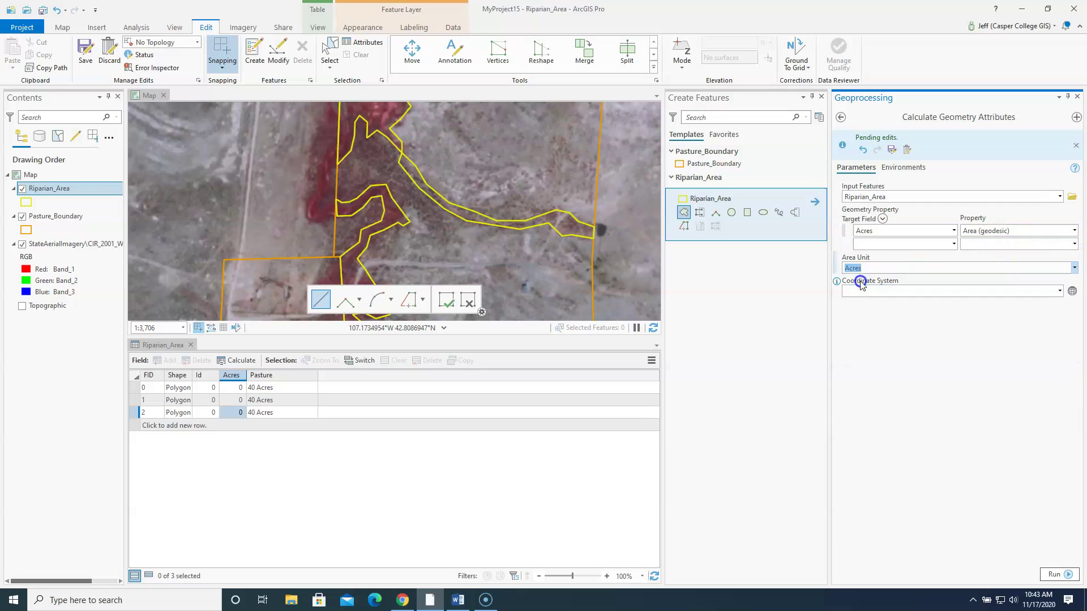
{"action": "left_click", "coordinate": [1060, 291]}
{"action": "left_click", "coordinate": [870, 305]}
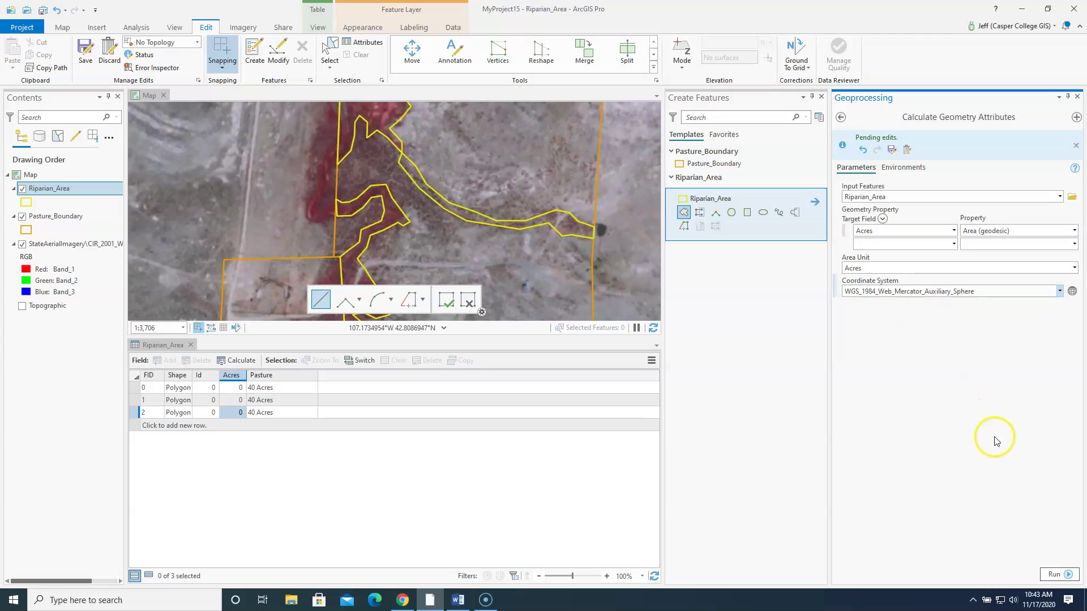
{"action": "left_click", "coordinate": [1057, 576]}
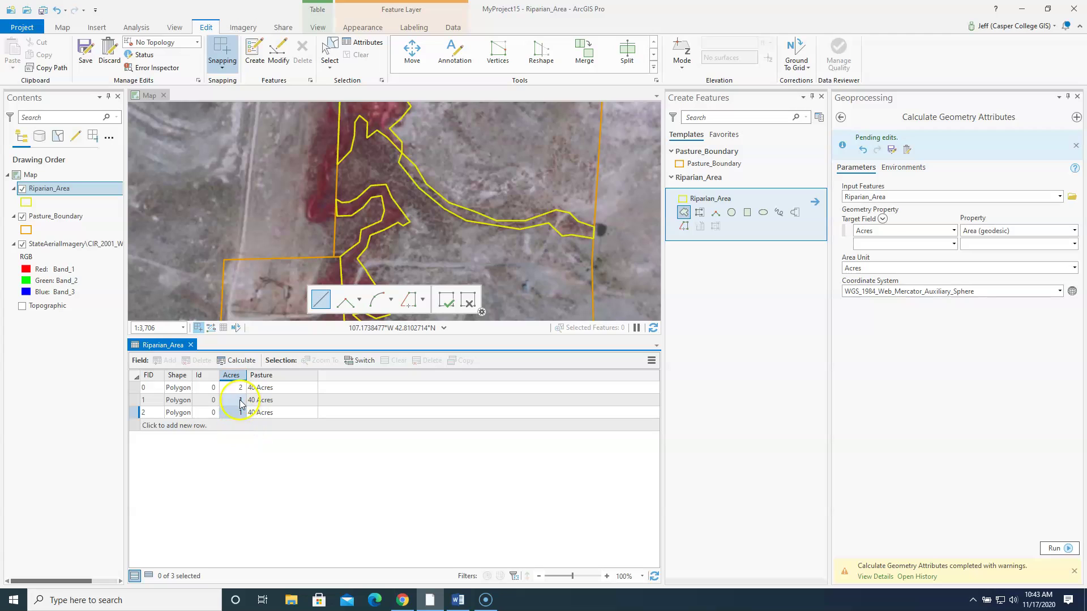
{"action": "left_click", "coordinate": [131, 388]}
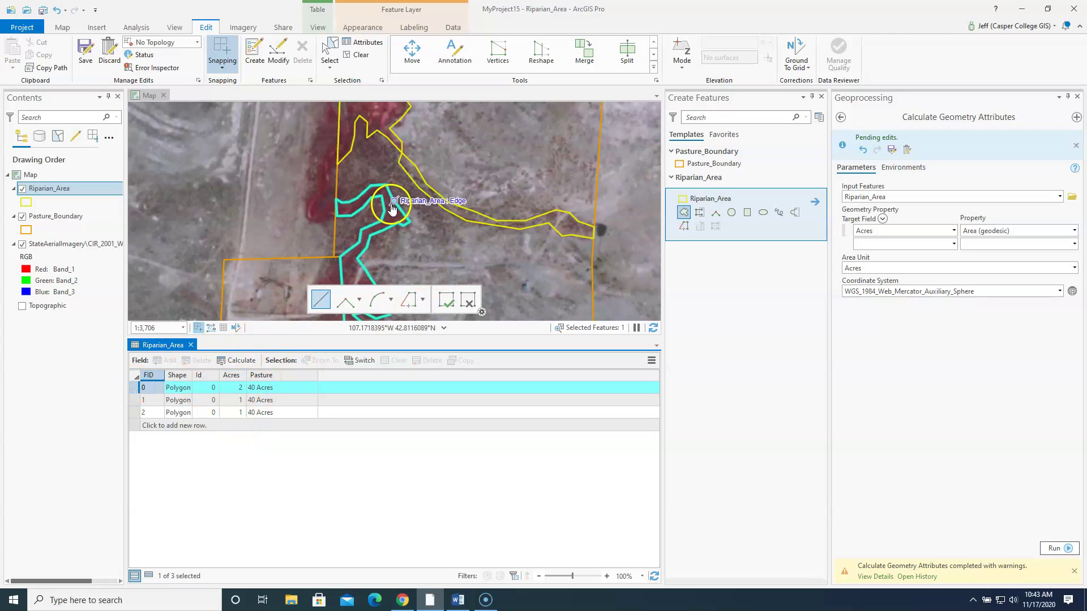
{"action": "left_click", "coordinate": [136, 401]}
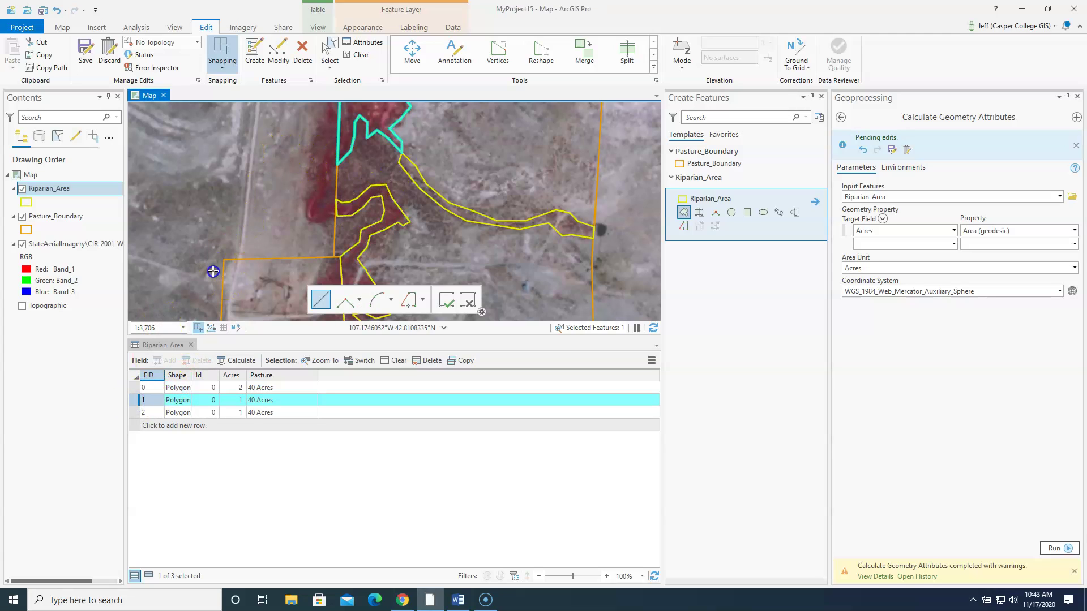
{"action": "left_click", "coordinate": [281, 156]}
{"action": "left_click_drag", "start_coordinate": [291, 142], "coordinate": [244, 231]}
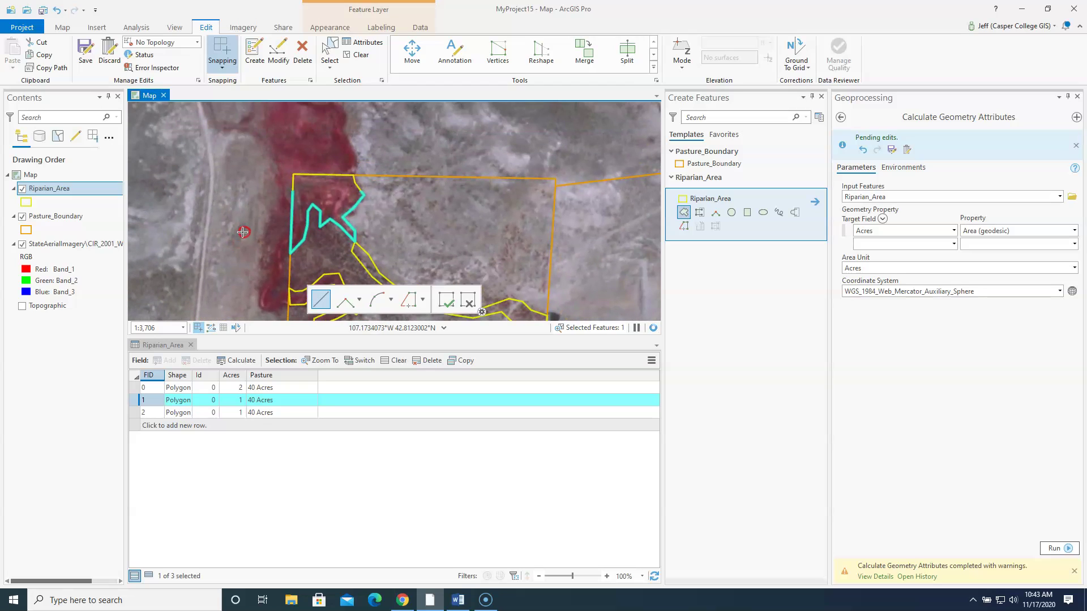
{"action": "left_click", "coordinate": [141, 412]}
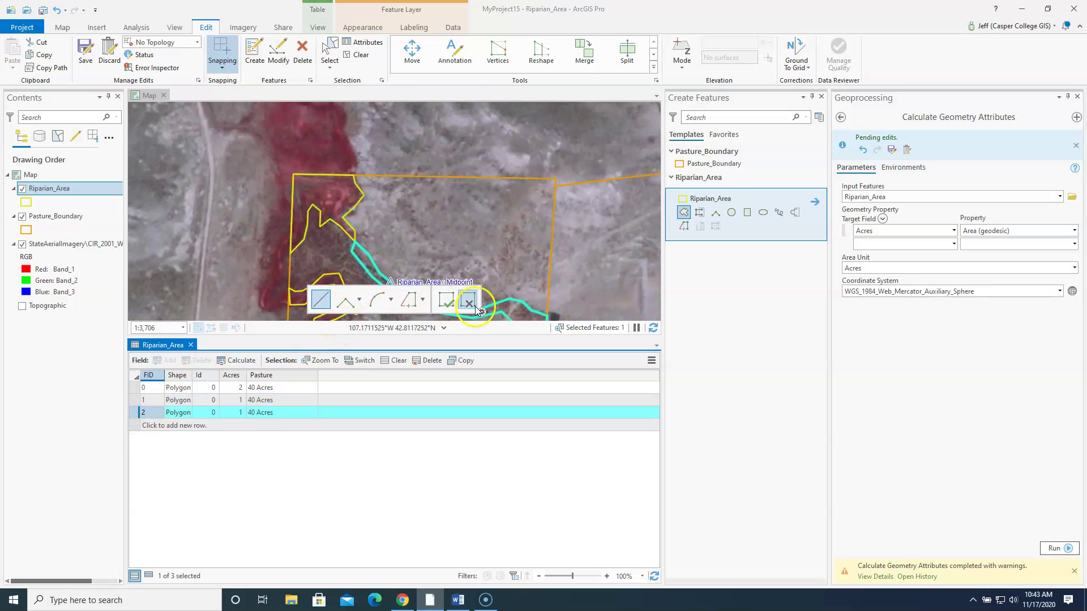
{"action": "left_click_drag", "start_coordinate": [520, 235], "coordinate": [551, 125]}
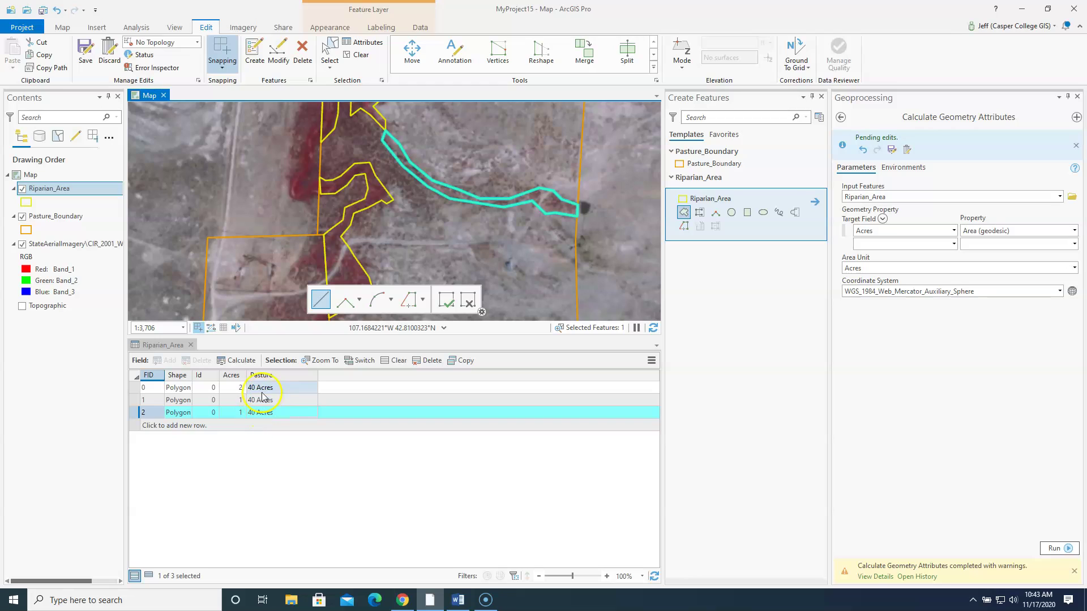
{"action": "left_click", "coordinate": [245, 389]}
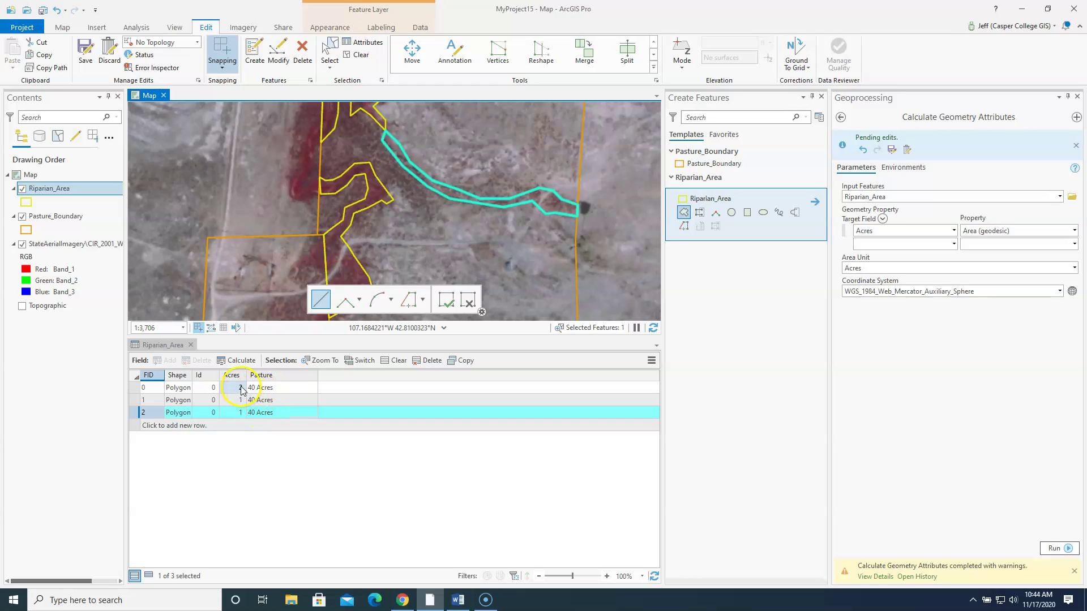
{"action": "left_click", "coordinate": [241, 399]}
Close the Geoprocessing pane and attribute table, and clear the feature selection
{"action": "left_click", "coordinate": [1077, 97]}
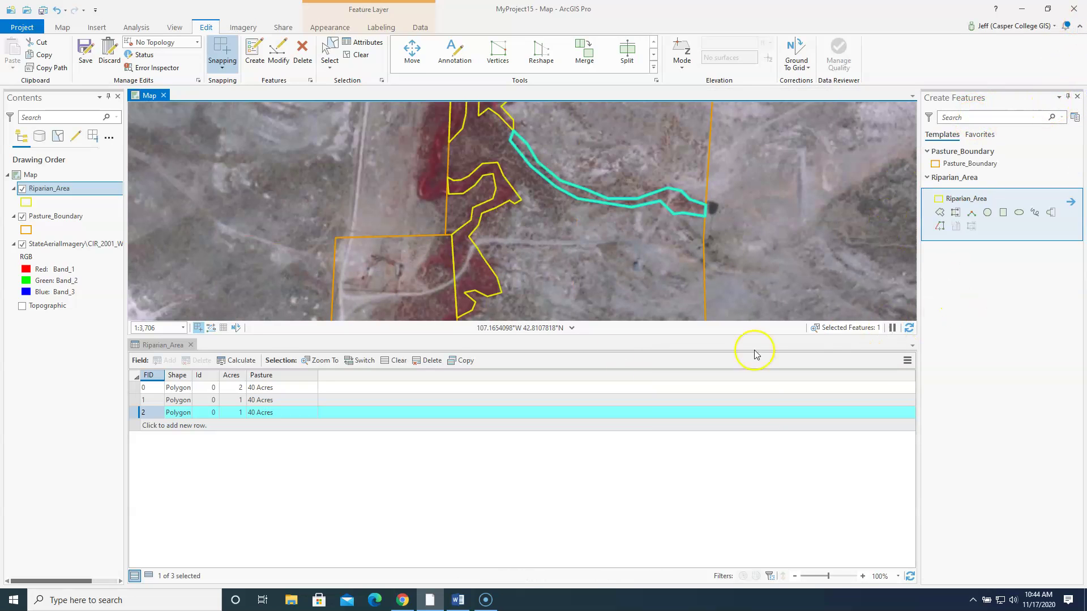
{"action": "left_click", "coordinate": [191, 346]}
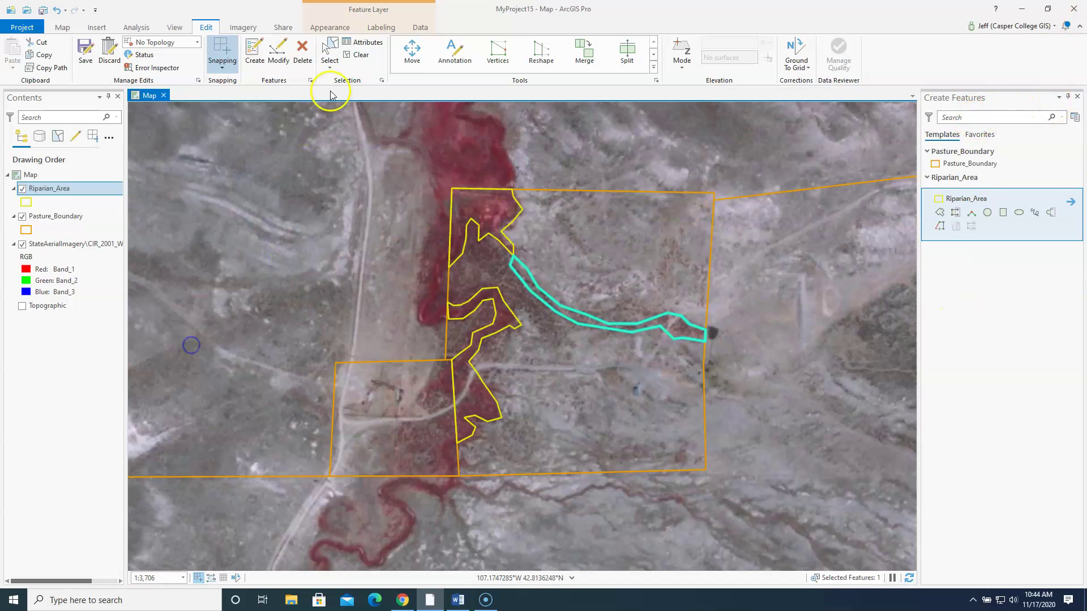
{"action": "left_click", "coordinate": [357, 54]}
Zoom out and pan across the neighbouring pastures, then re-center the riparian pasture
{"action": "scroll", "coordinate": [327, 242], "scroll_direction": "down", "scroll_amount": 2}
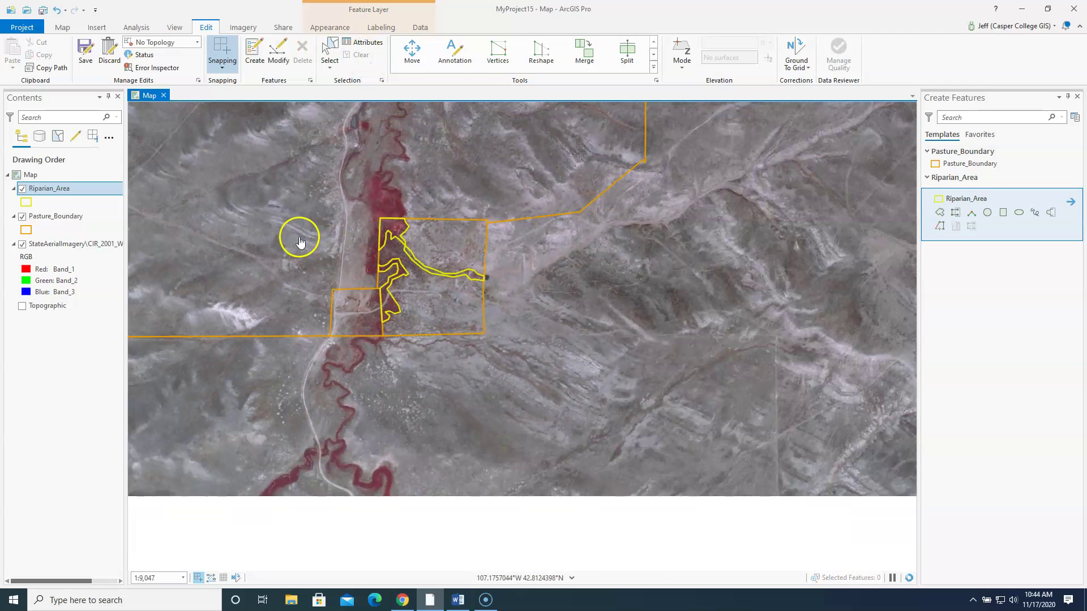
{"action": "left_click_drag", "start_coordinate": [285, 236], "coordinate": [527, 442]}
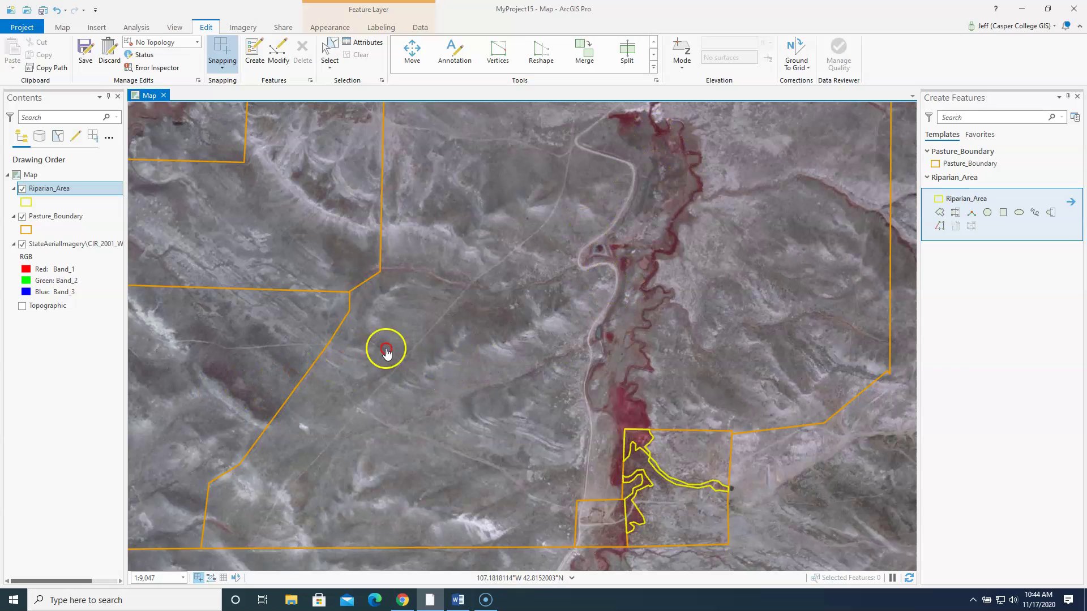
{"action": "left_click_drag", "start_coordinate": [238, 376], "coordinate": [512, 310]}
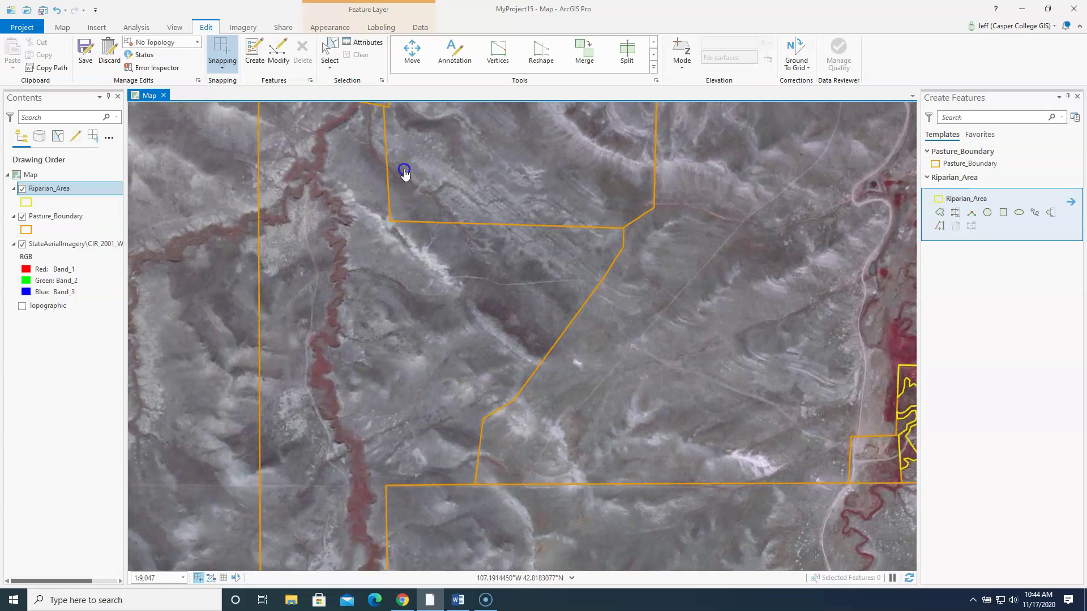
{"action": "left_click_drag", "start_coordinate": [402, 177], "coordinate": [342, 407]}
{"action": "left_click_drag", "start_coordinate": [721, 228], "coordinate": [351, 187]}
{"action": "left_click_drag", "start_coordinate": [502, 407], "coordinate": [521, 199]}
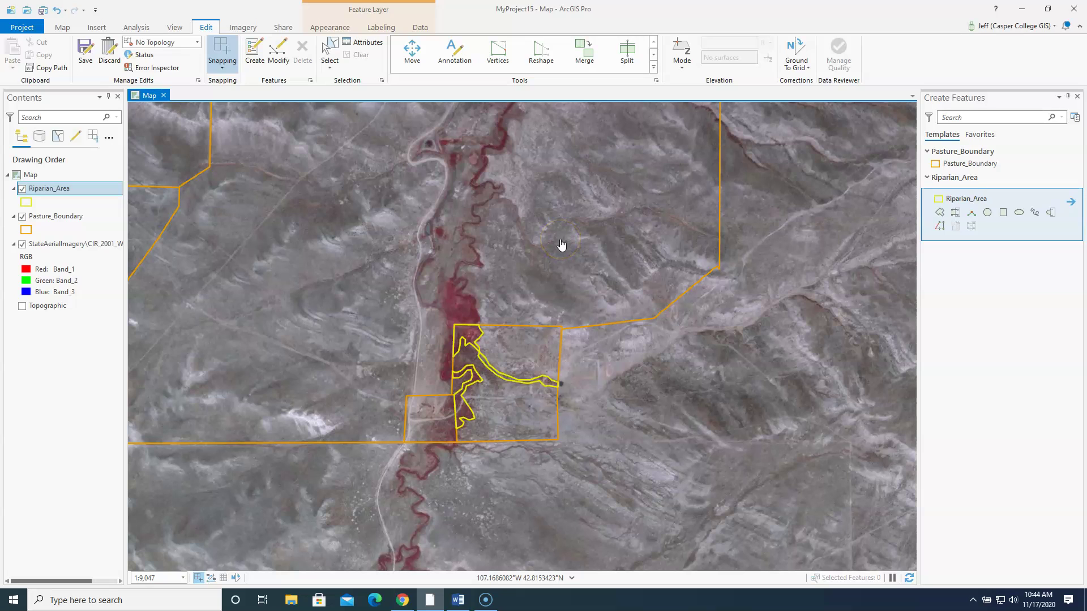
{"action": "scroll", "coordinate": [406, 437], "scroll_direction": "up", "scroll_amount": 5}
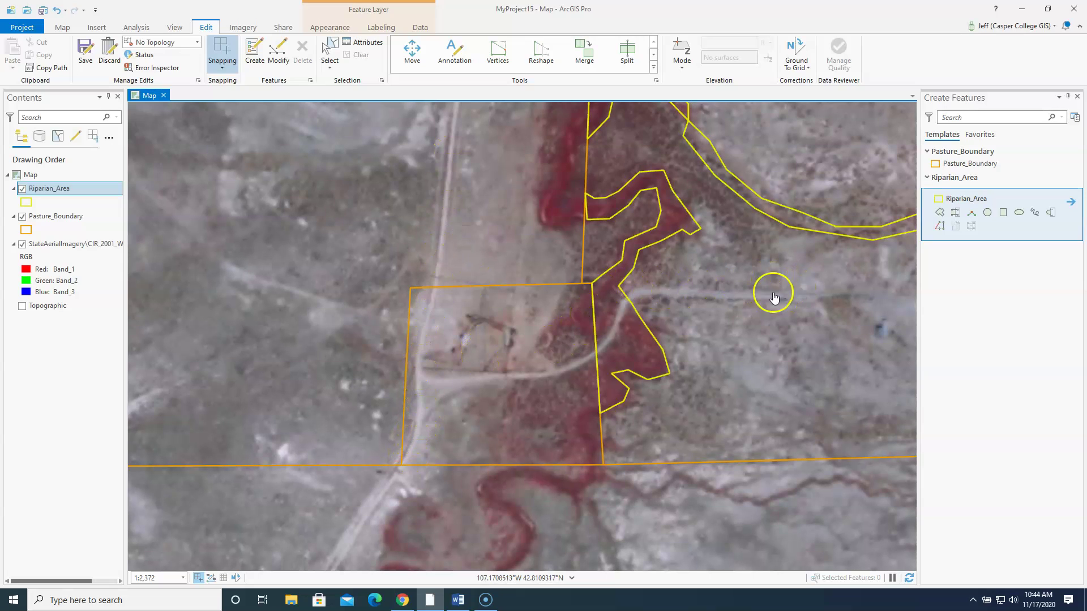
{"action": "scroll", "coordinate": [351, 332], "scroll_direction": "down", "scroll_amount": 6}
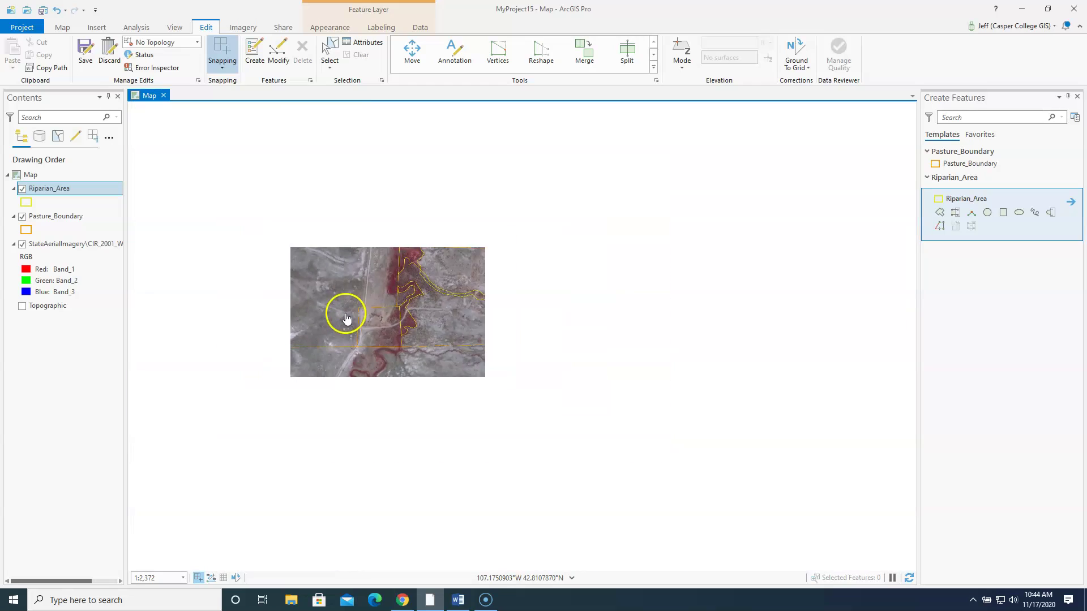
{"action": "left_click_drag", "start_coordinate": [296, 243], "coordinate": [446, 449]}
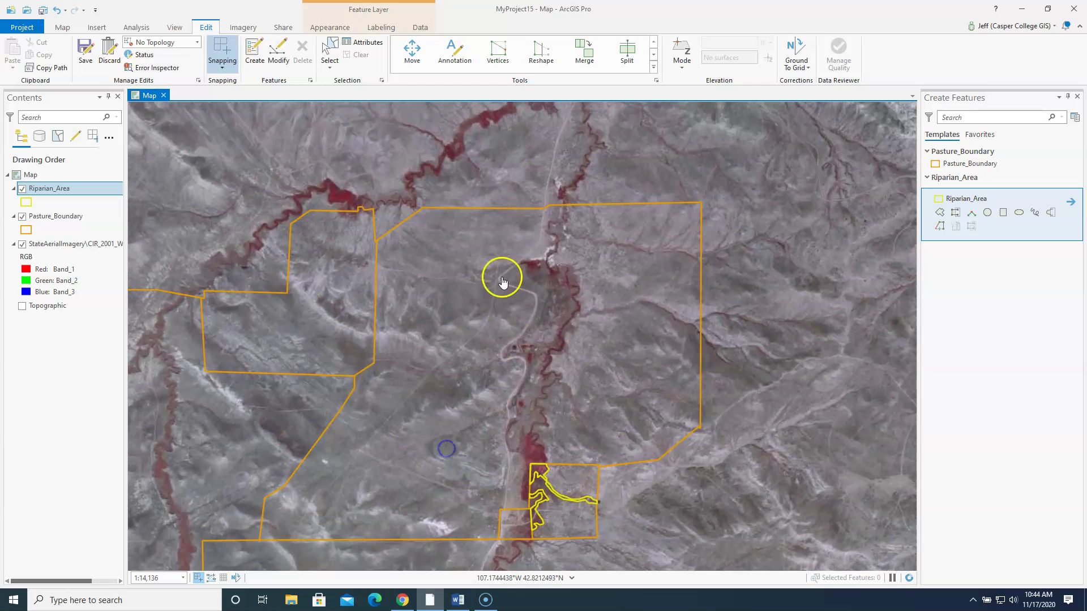
{"action": "left_click_drag", "start_coordinate": [214, 430], "coordinate": [443, 334]}
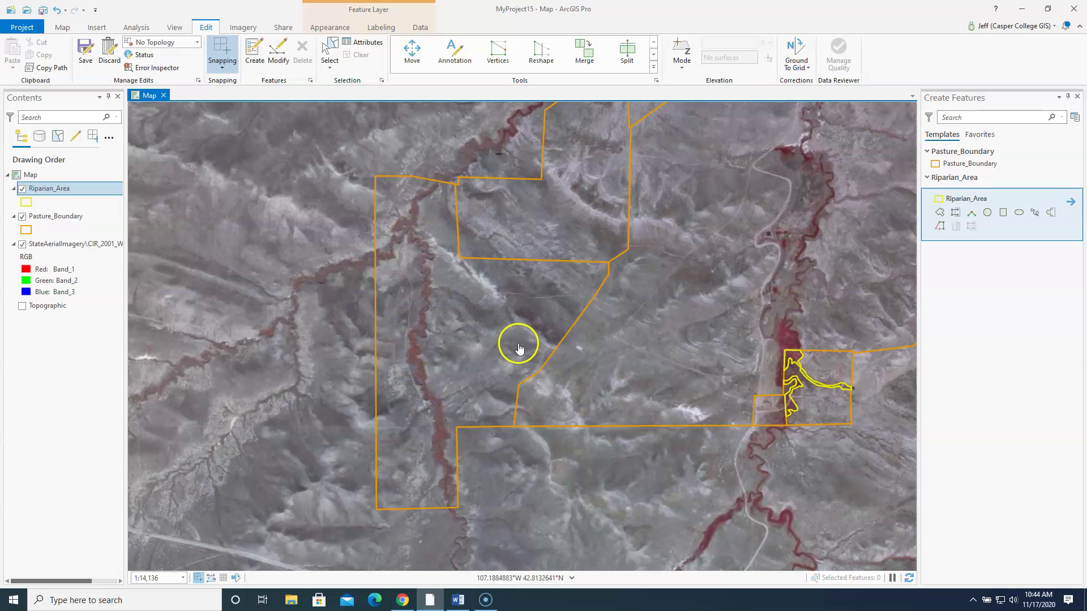
{"action": "left_click_drag", "start_coordinate": [728, 303], "coordinate": [539, 349]}
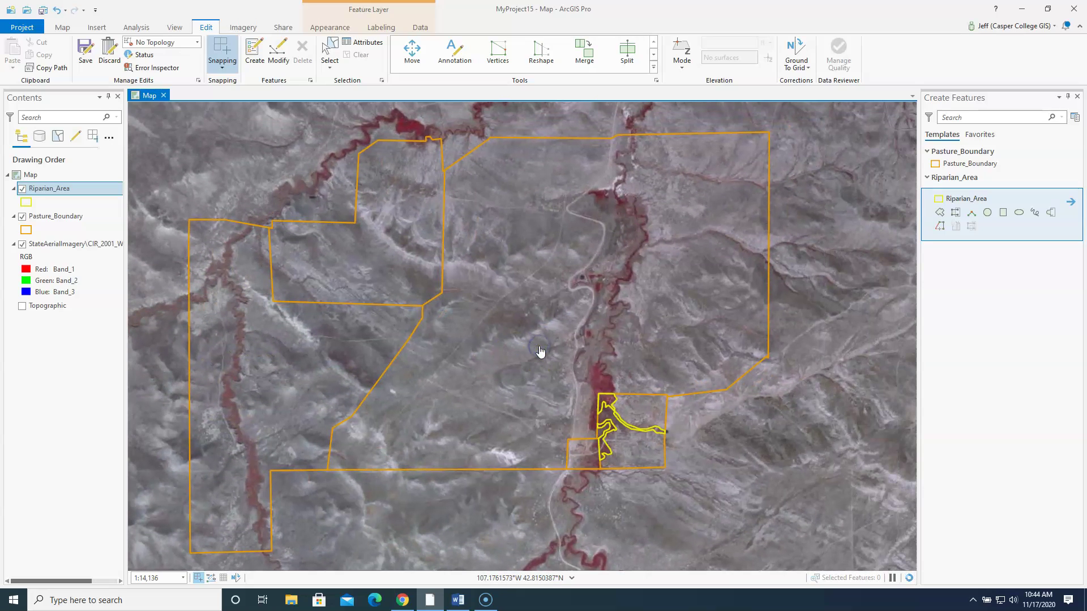